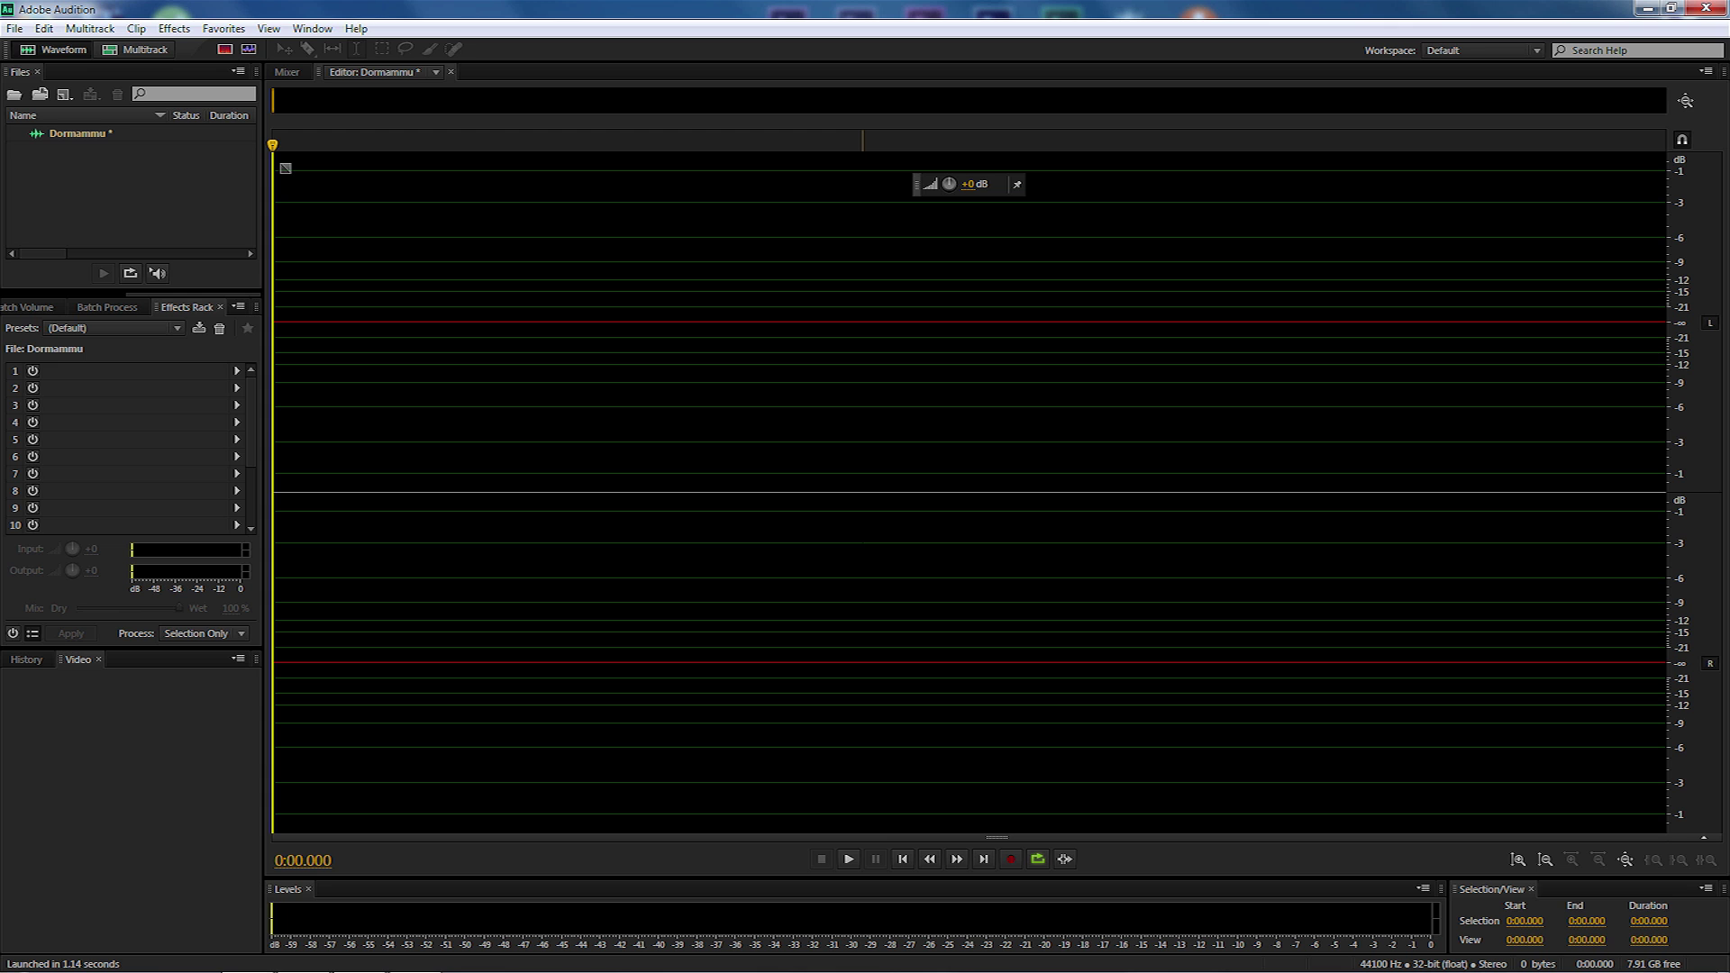
Record a voice take of about 12 seconds into the empty Dormammu file.
{"action": "left_click", "coordinate": [1010, 860]}
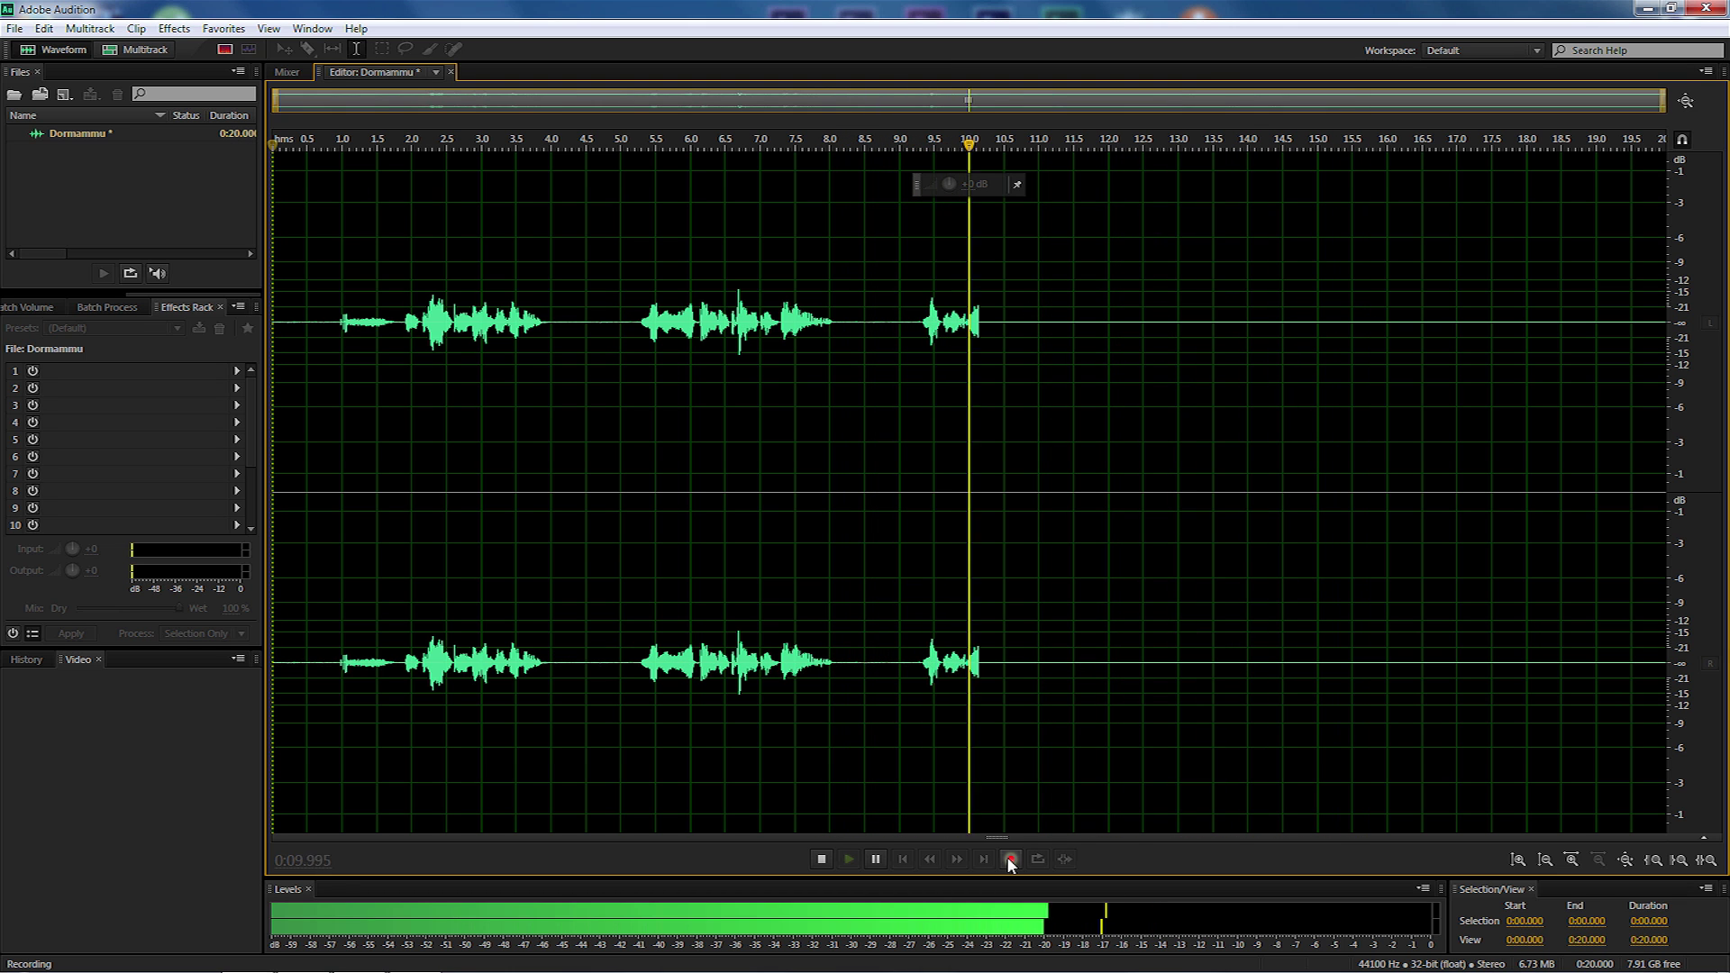
{"action": "left_click", "coordinate": [1011, 859]}
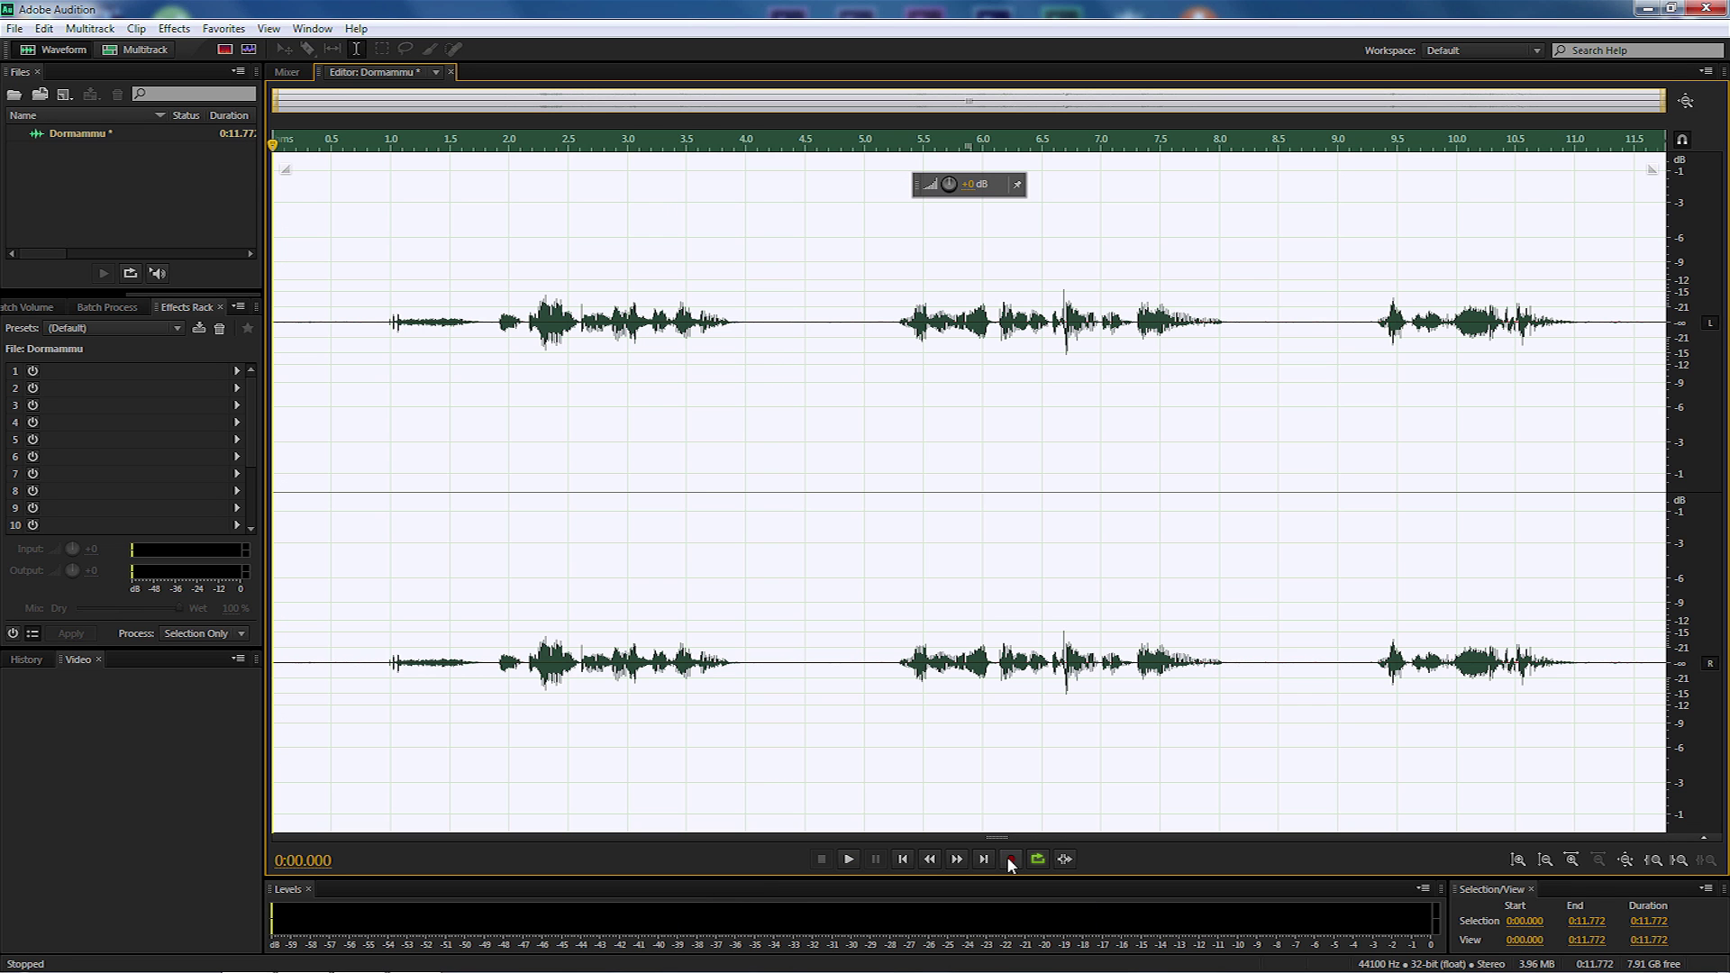
Delete the silent stretches before, between and after the three spoken phrases, and play back the trimmed recording.
{"action": "left_click", "coordinate": [372, 660]}
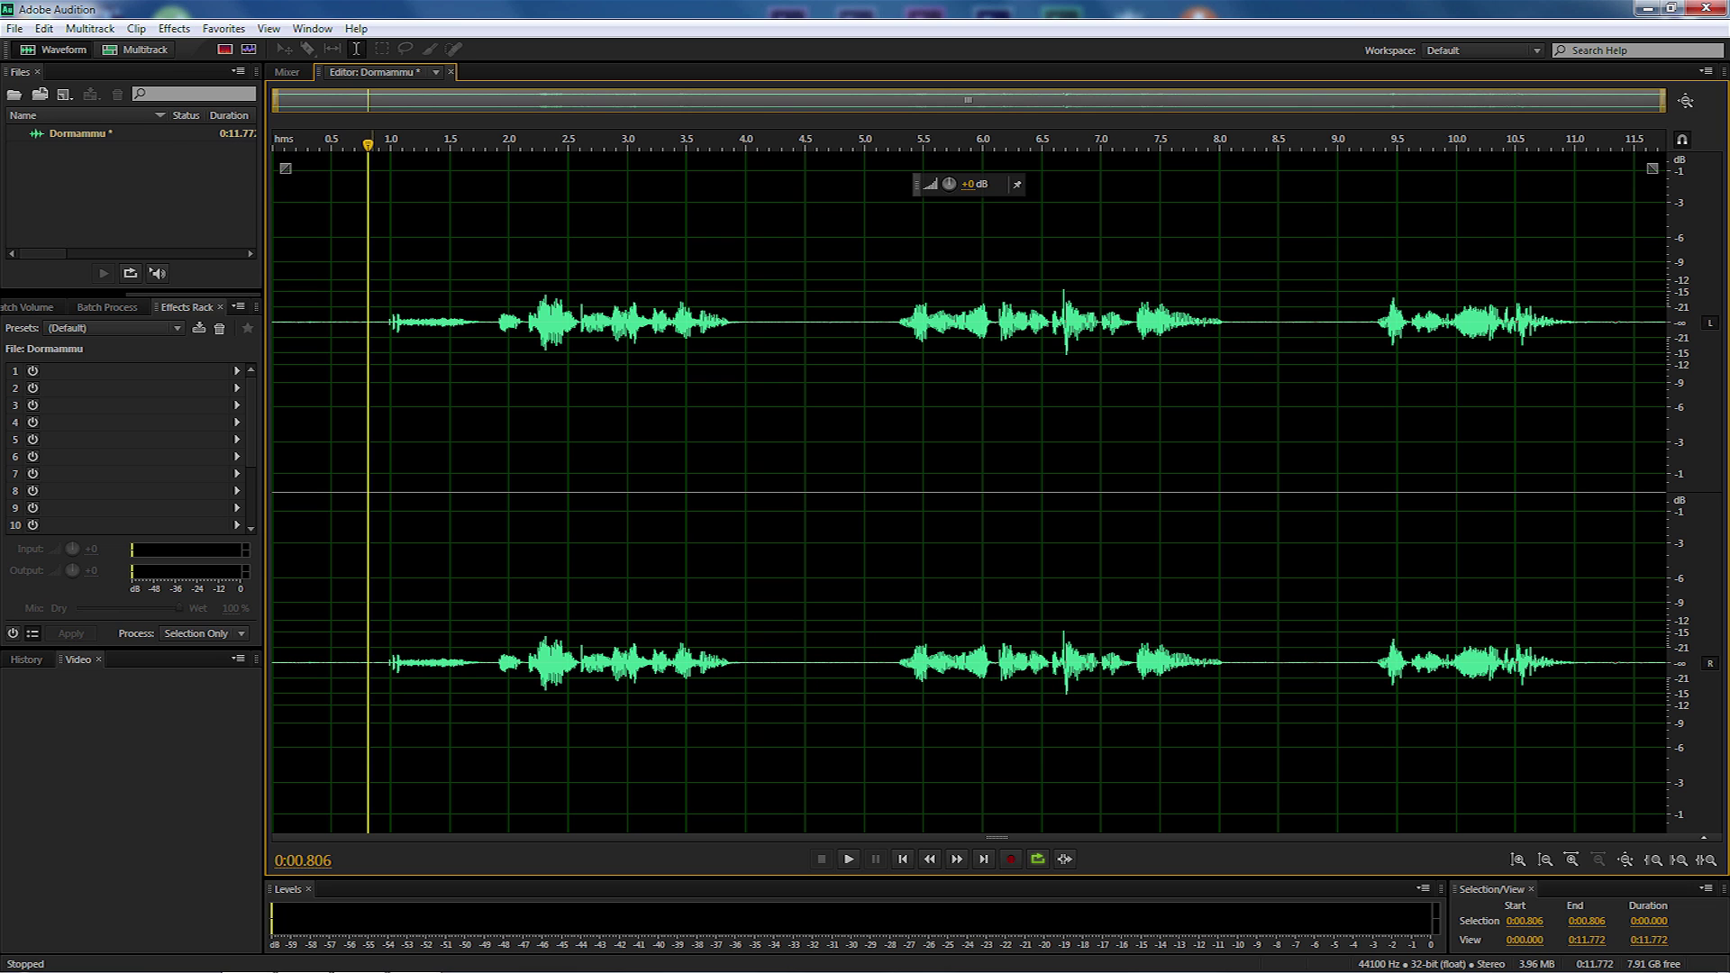
{"action": "left_click_drag", "start_coordinate": [373, 661], "coordinate": [178, 664]}
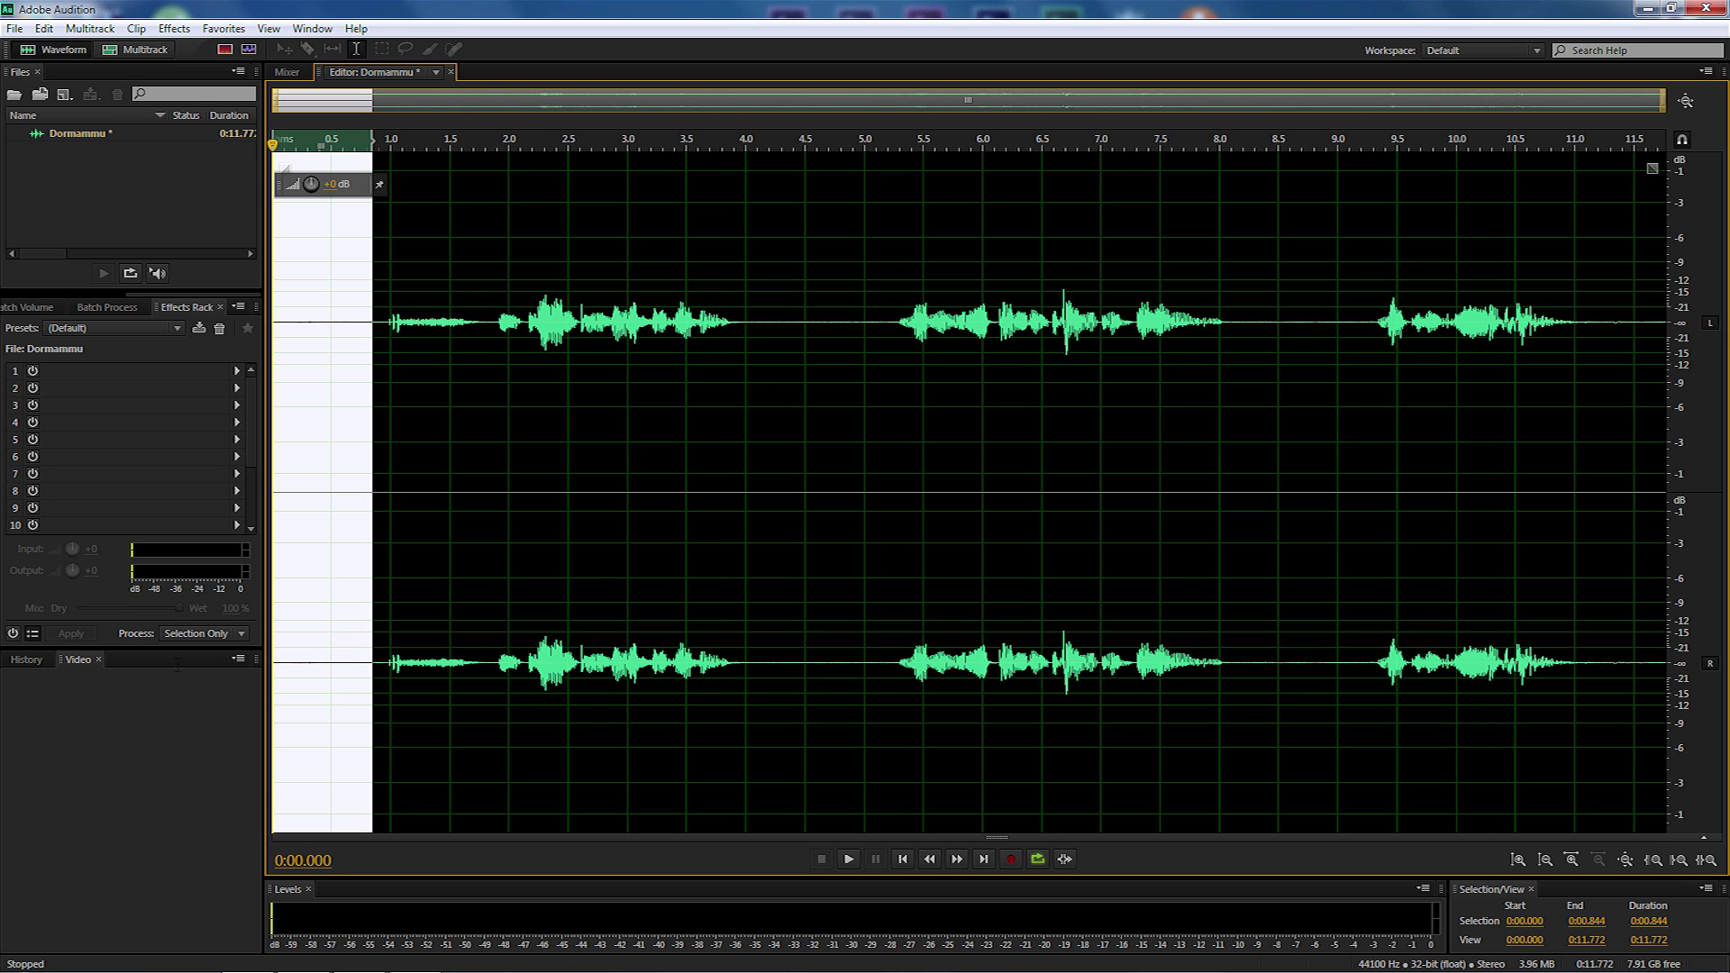
{"action": "key", "text": "Delete"}
{"action": "left_click_drag", "start_coordinate": [683, 649], "coordinate": [810, 649]}
{"action": "key", "text": "Delete"}
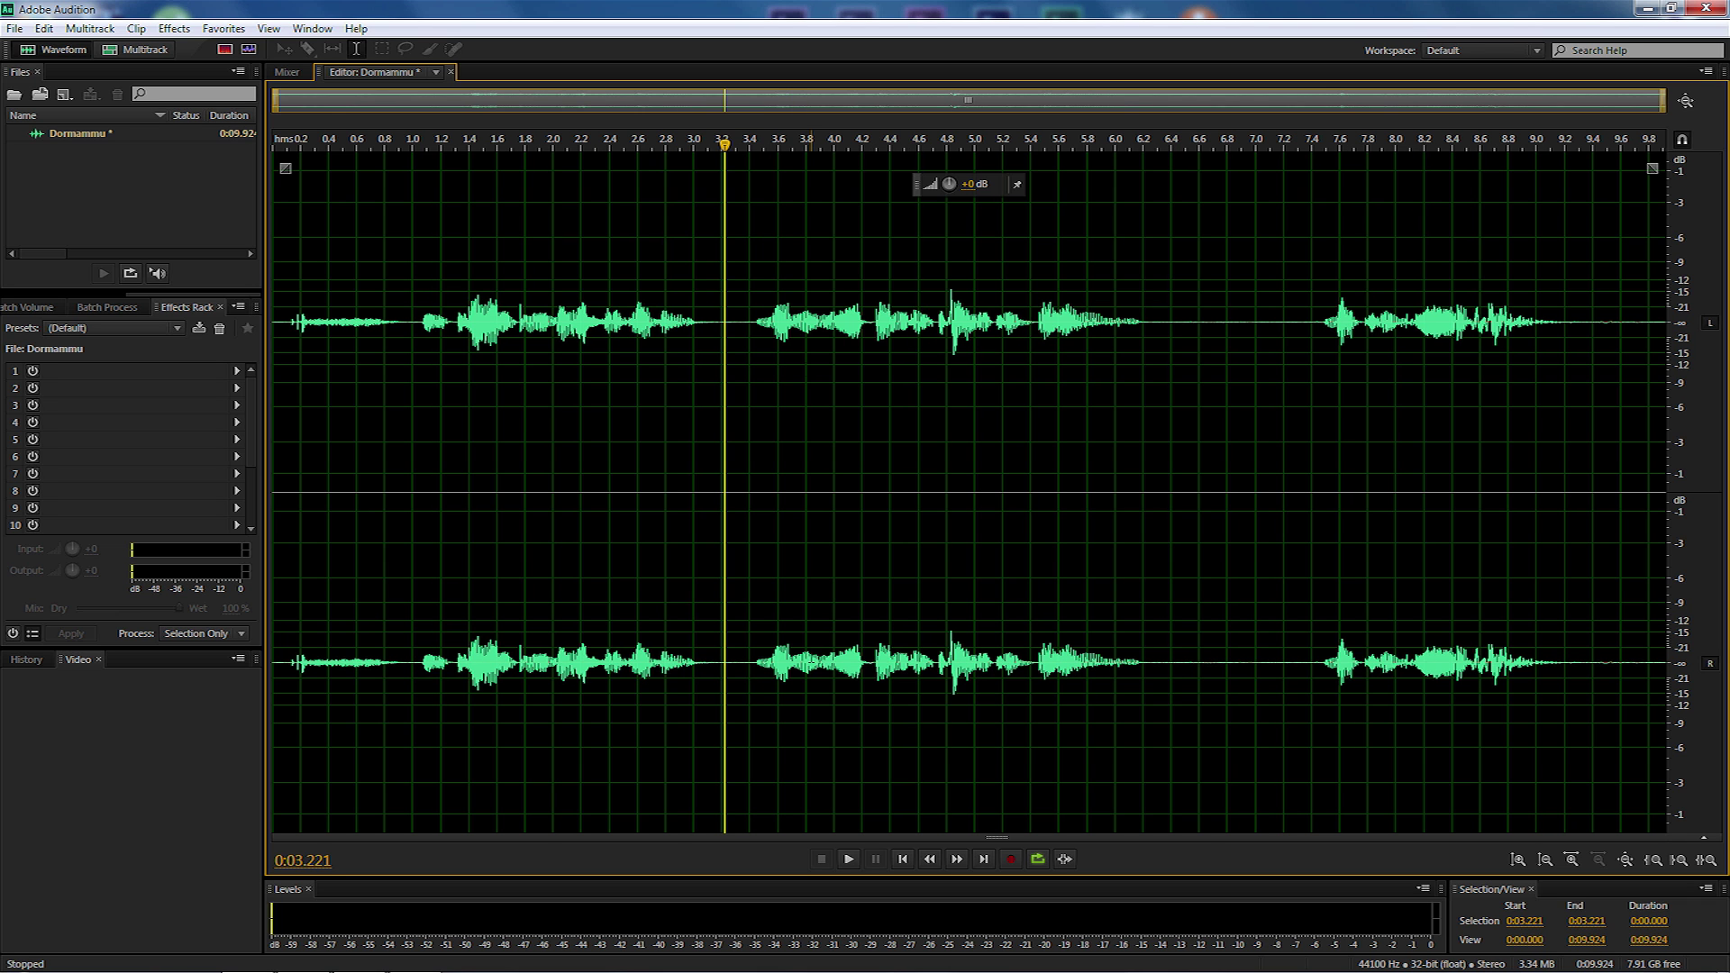
{"action": "left_click_drag", "start_coordinate": [1187, 649], "coordinate": [1301, 649]}
{"action": "key", "text": "Delete"}
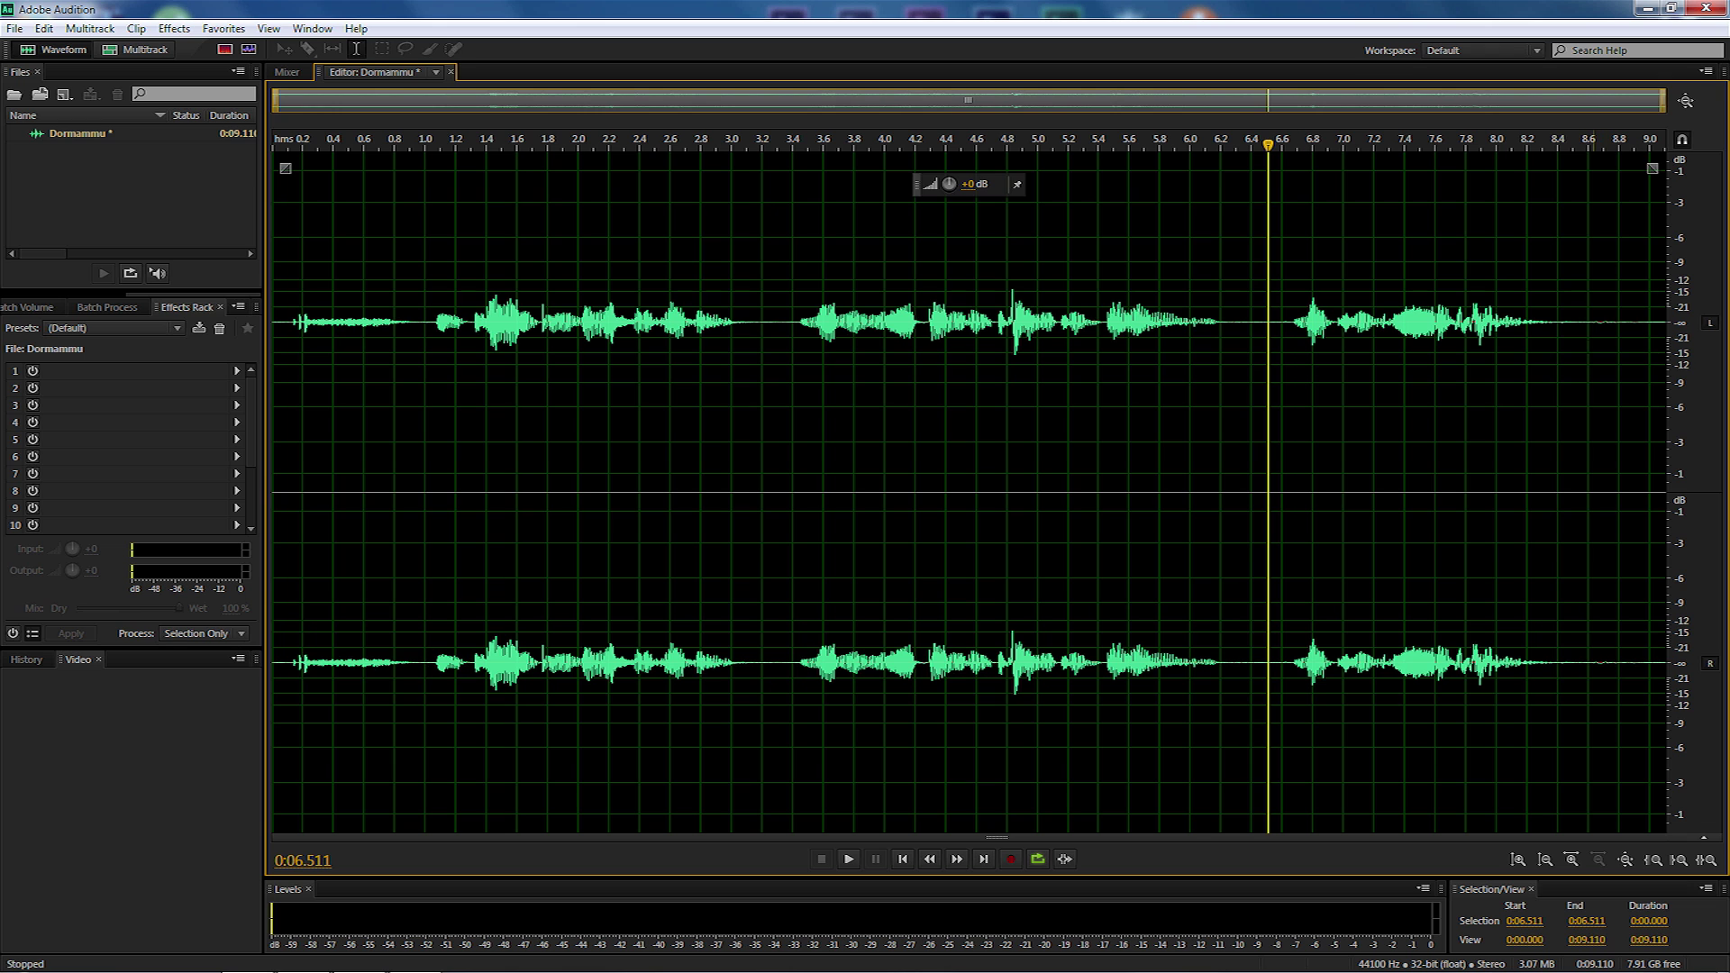
{"action": "left_click_drag", "start_coordinate": [1565, 141], "coordinate": [1667, 140]}
{"action": "key", "text": "Delete"}
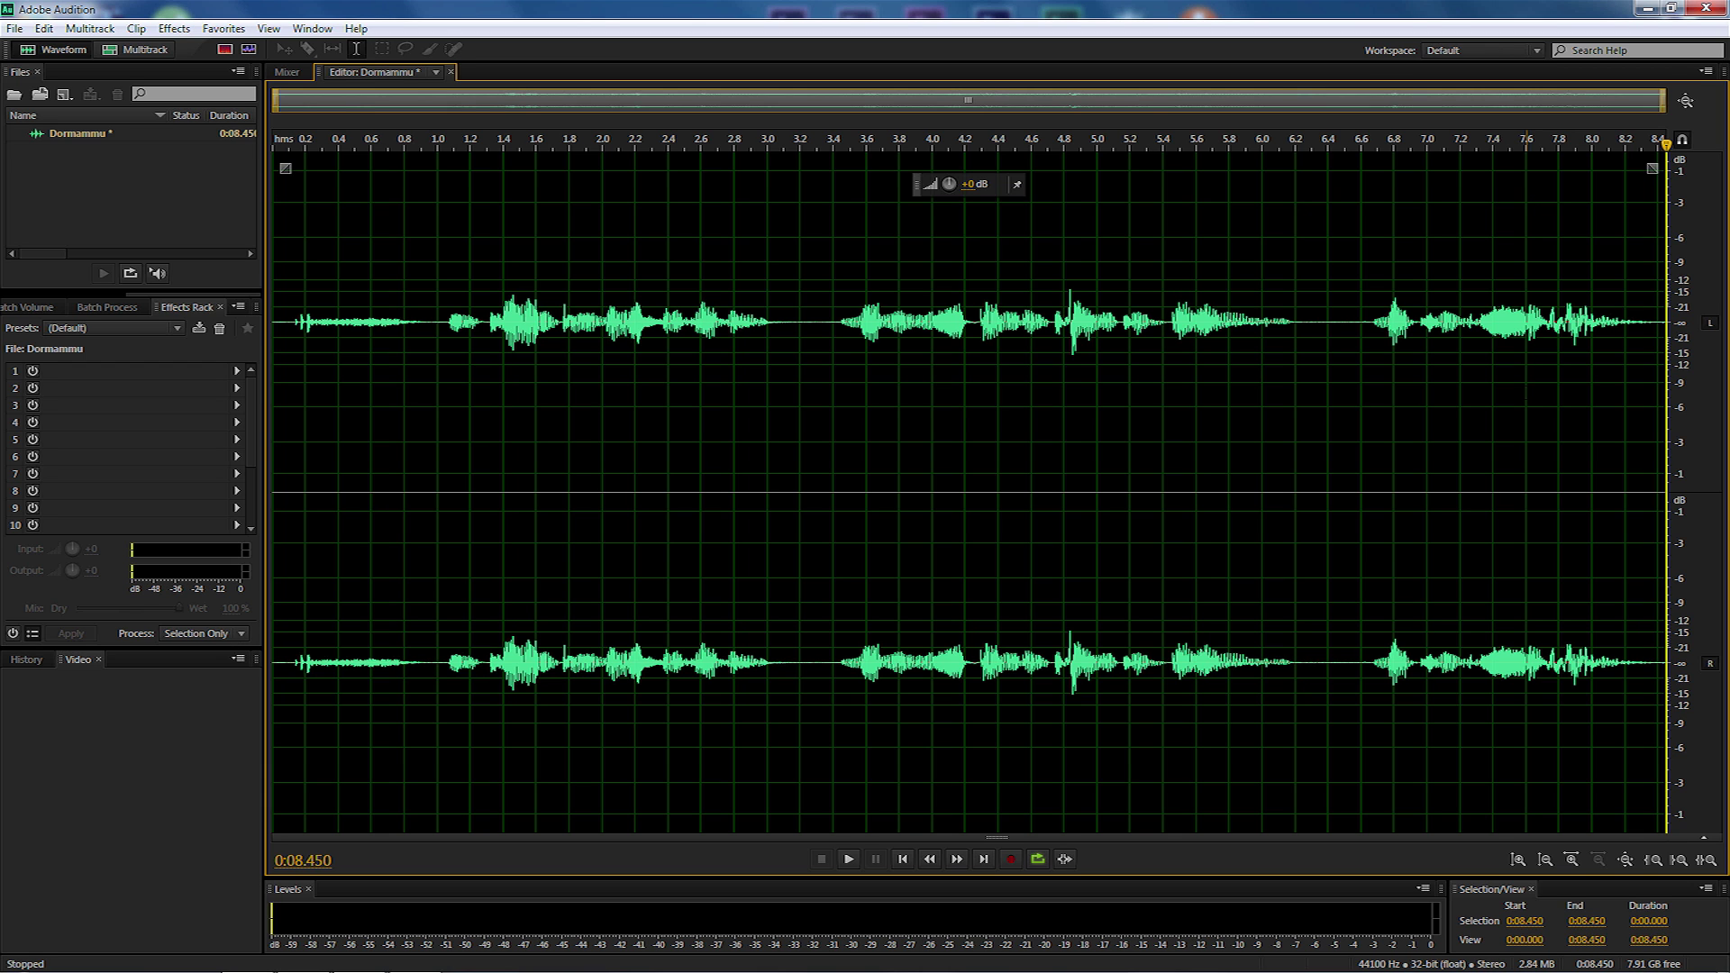
{"action": "key", "text": "space"}
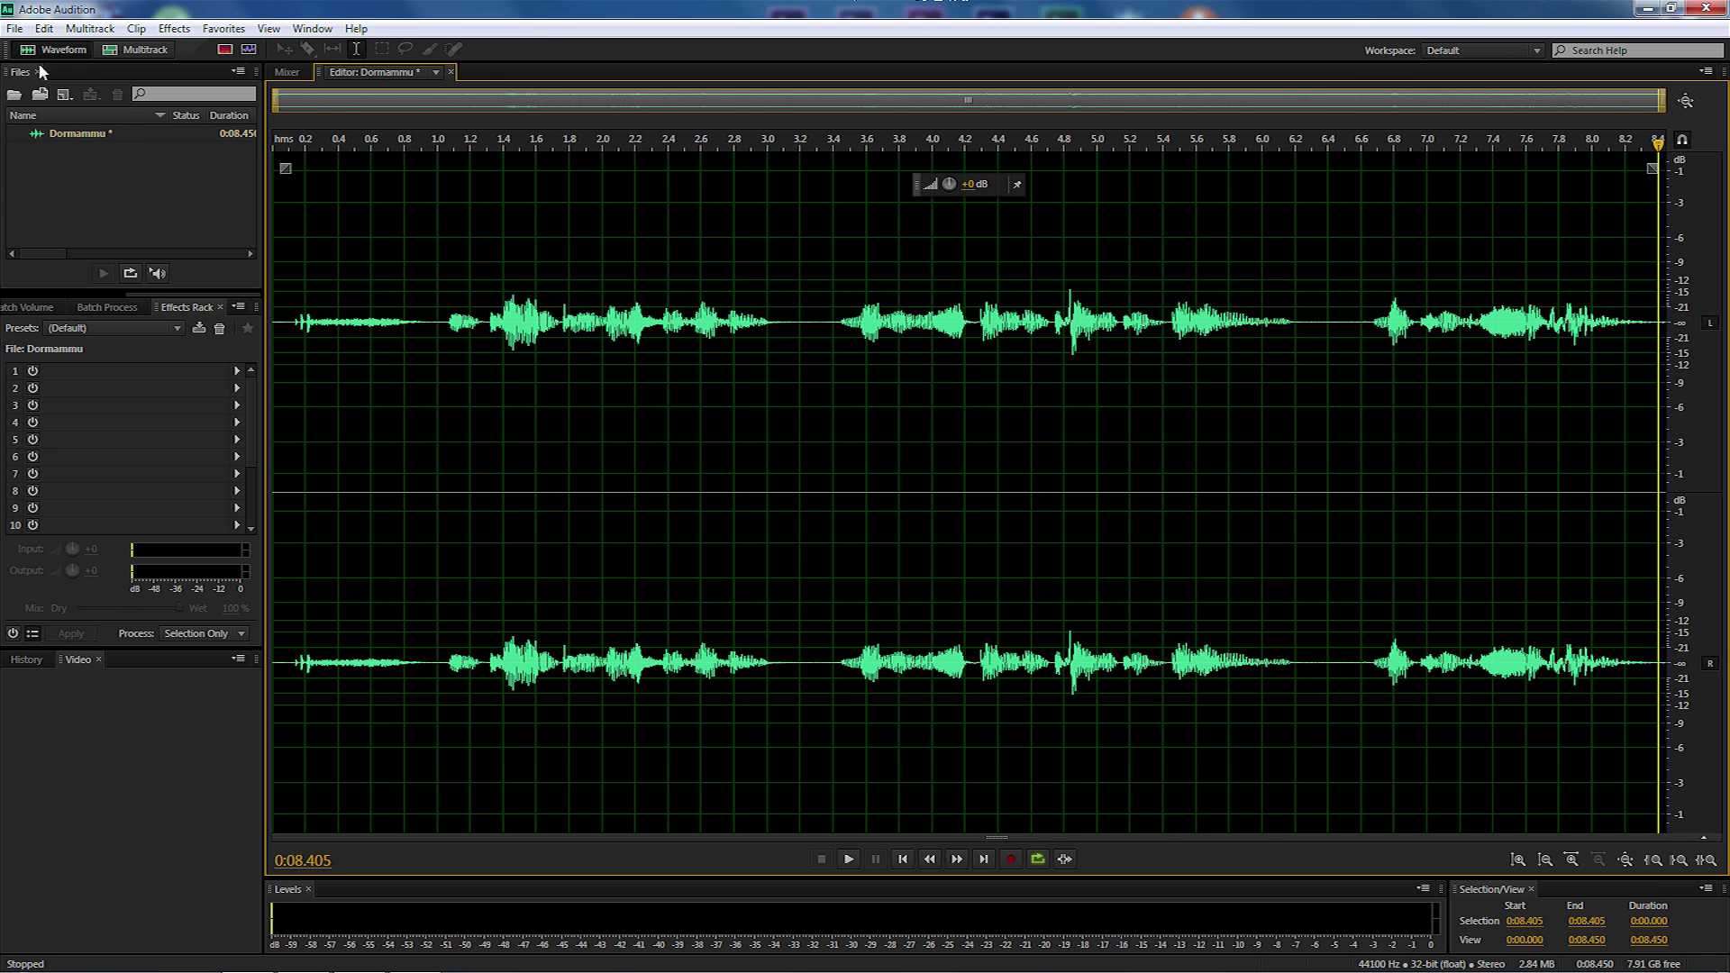
Save the trimmed recording to the Desktop as Dormammu1.wav in Wave PCM format.
{"action": "left_click", "coordinate": [15, 28]}
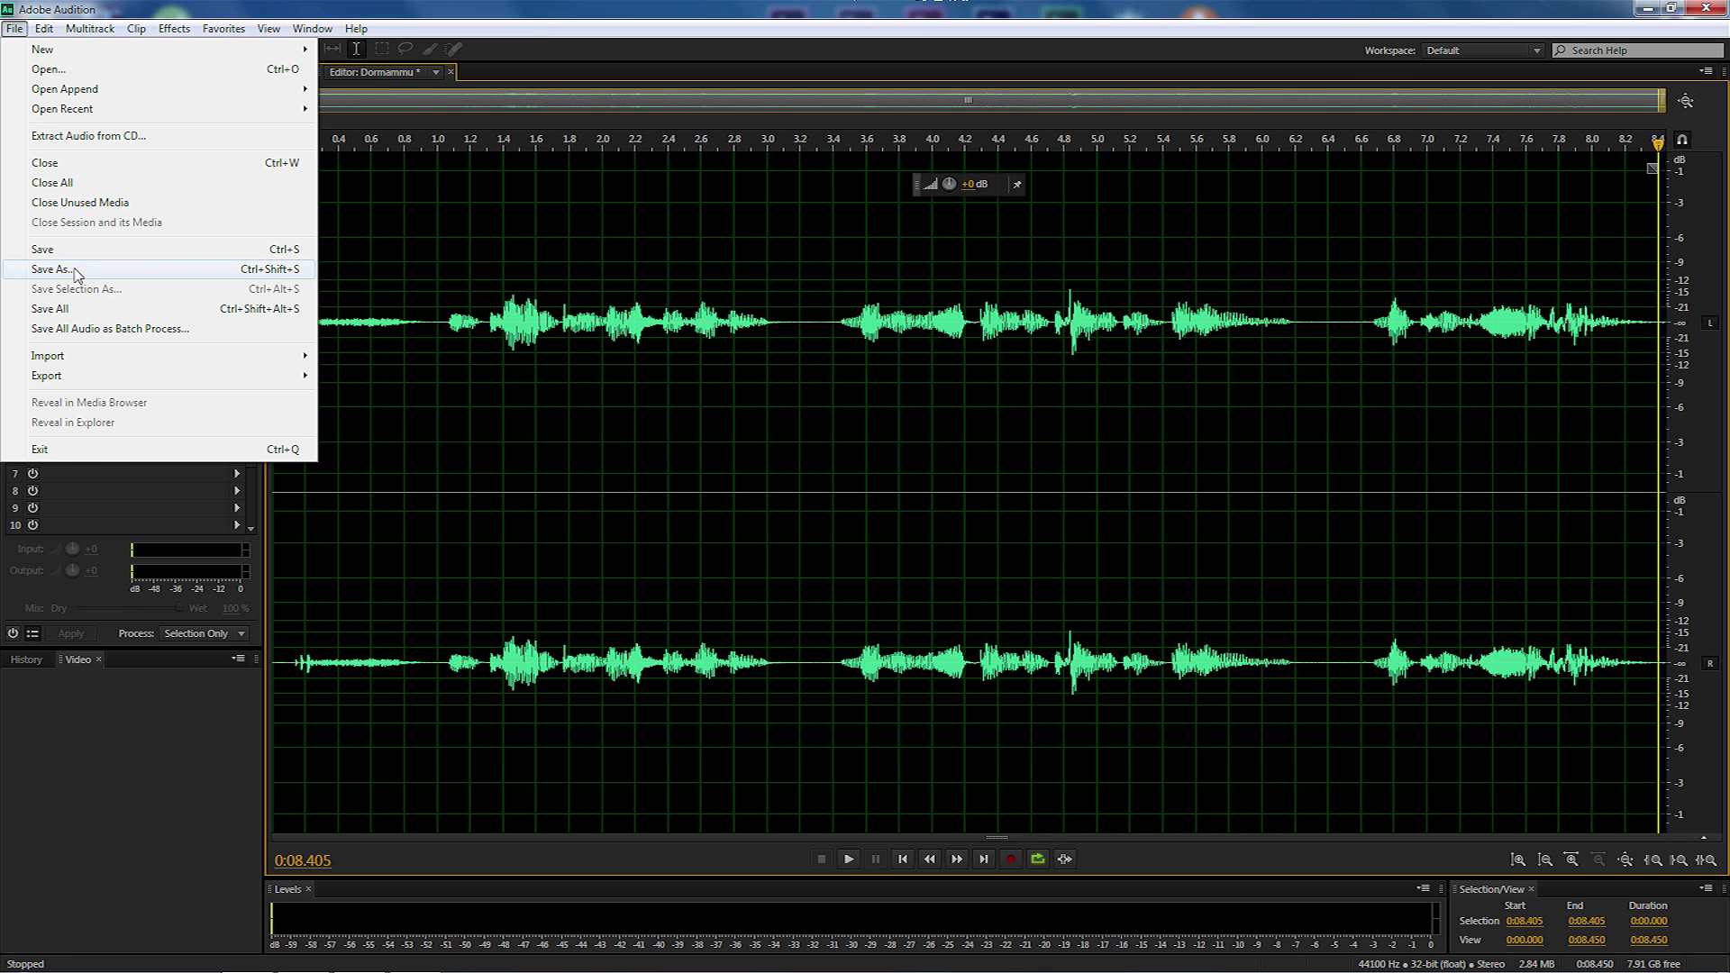
{"action": "left_click", "coordinate": [76, 270]}
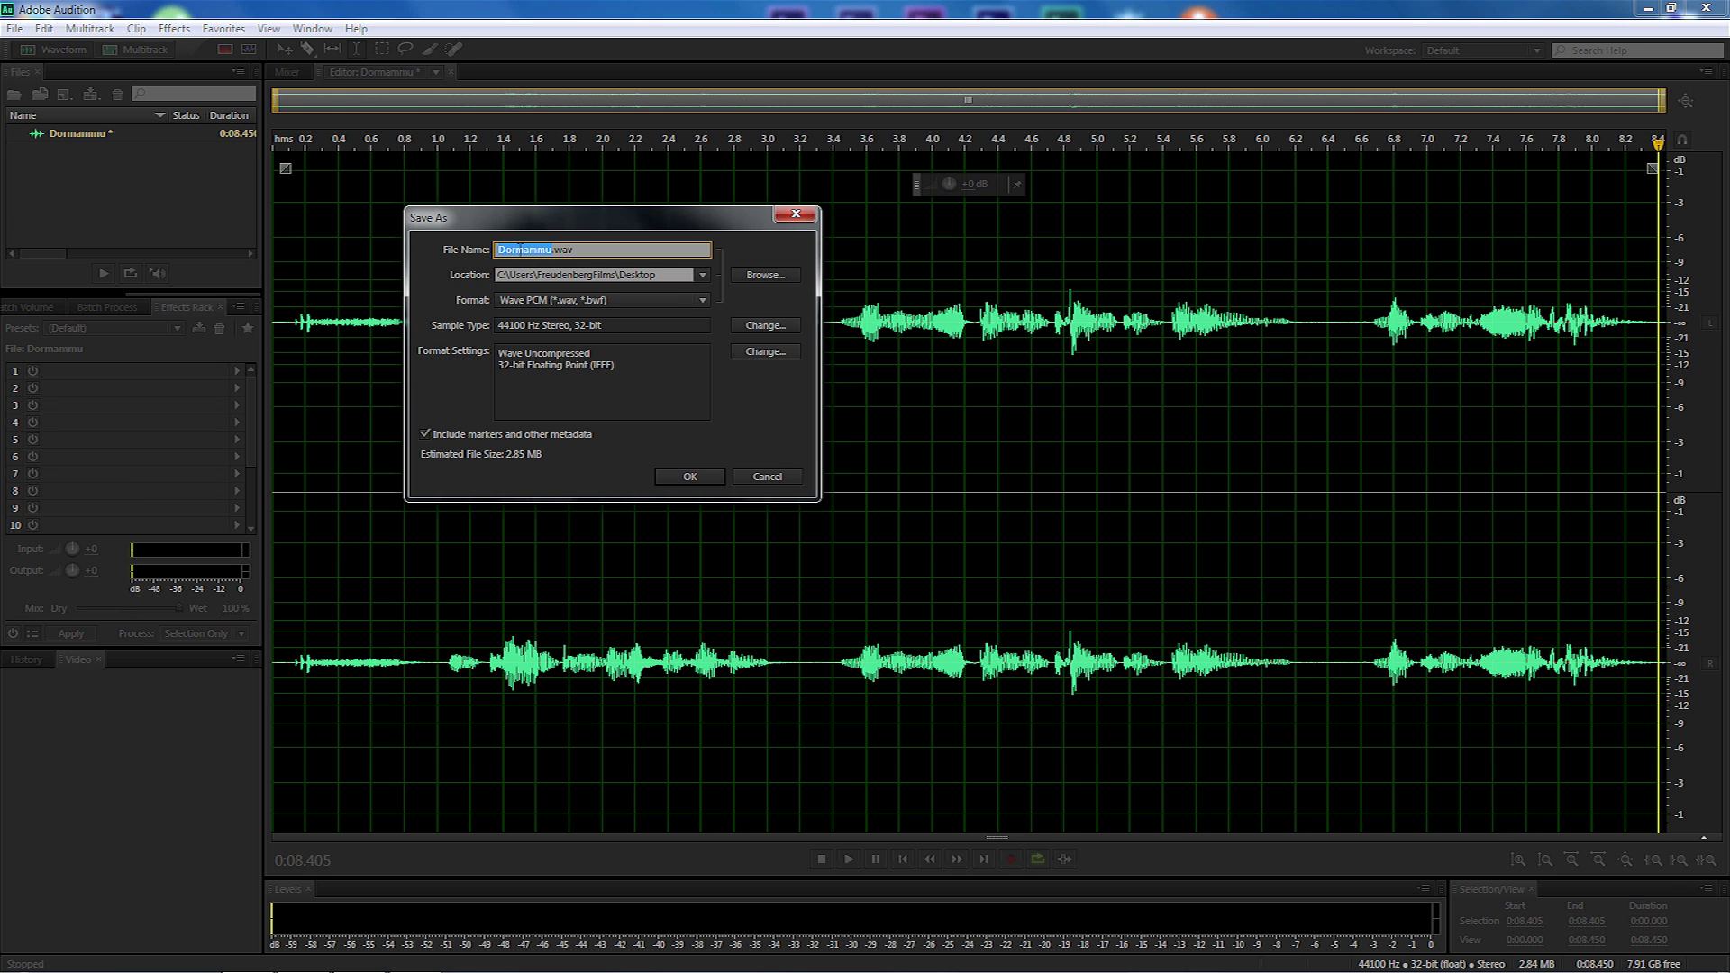
{"action": "left_click", "coordinate": [554, 250]}
{"action": "type", "text": "1"}
{"action": "left_click", "coordinate": [699, 480]}
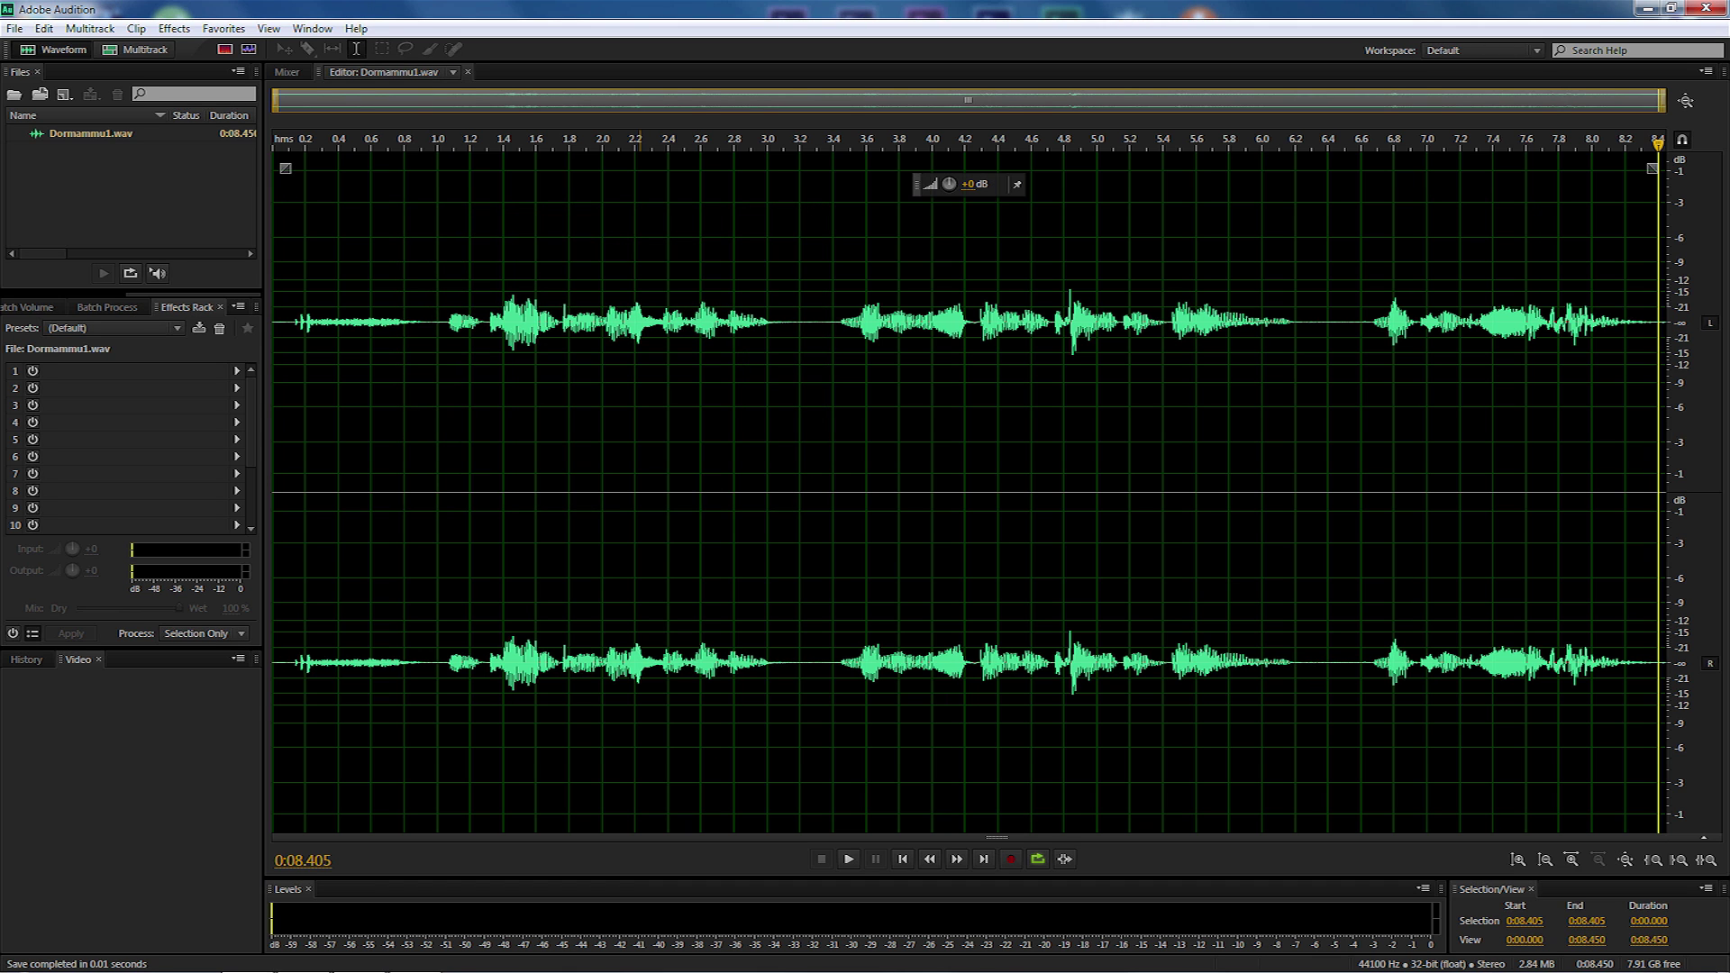
Save a second copy of the recording to the Desktop as Dormammu2.wav.
{"action": "left_click", "coordinate": [15, 28]}
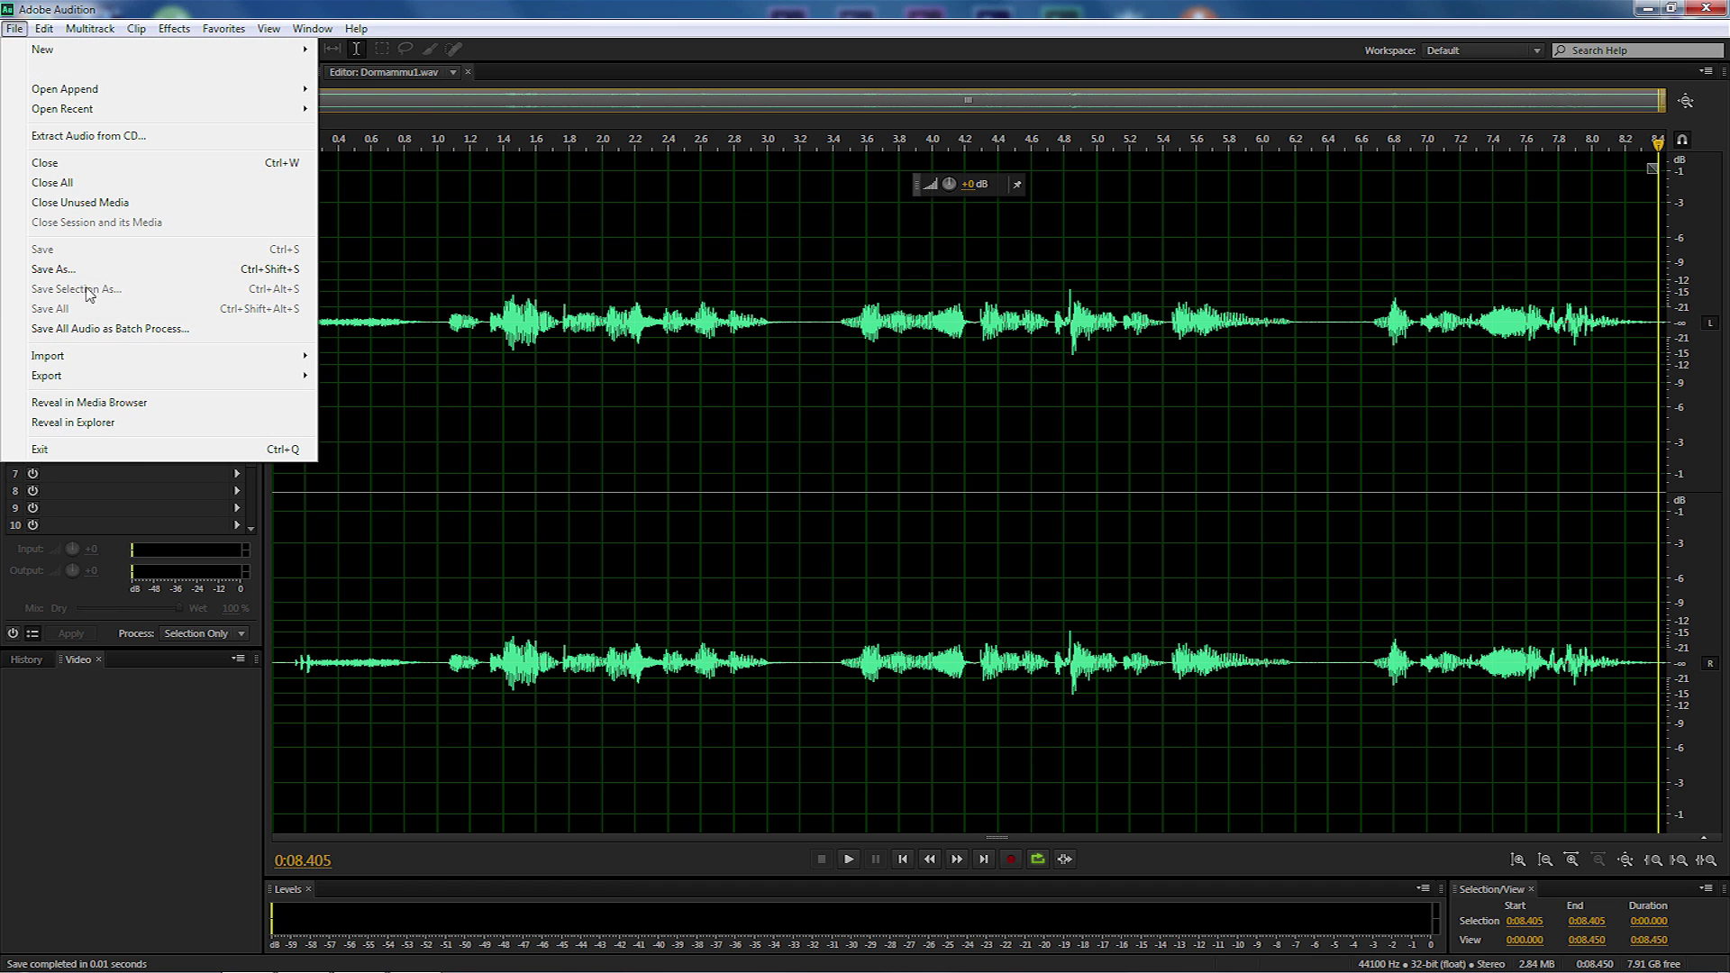
{"action": "left_click", "coordinate": [123, 278]}
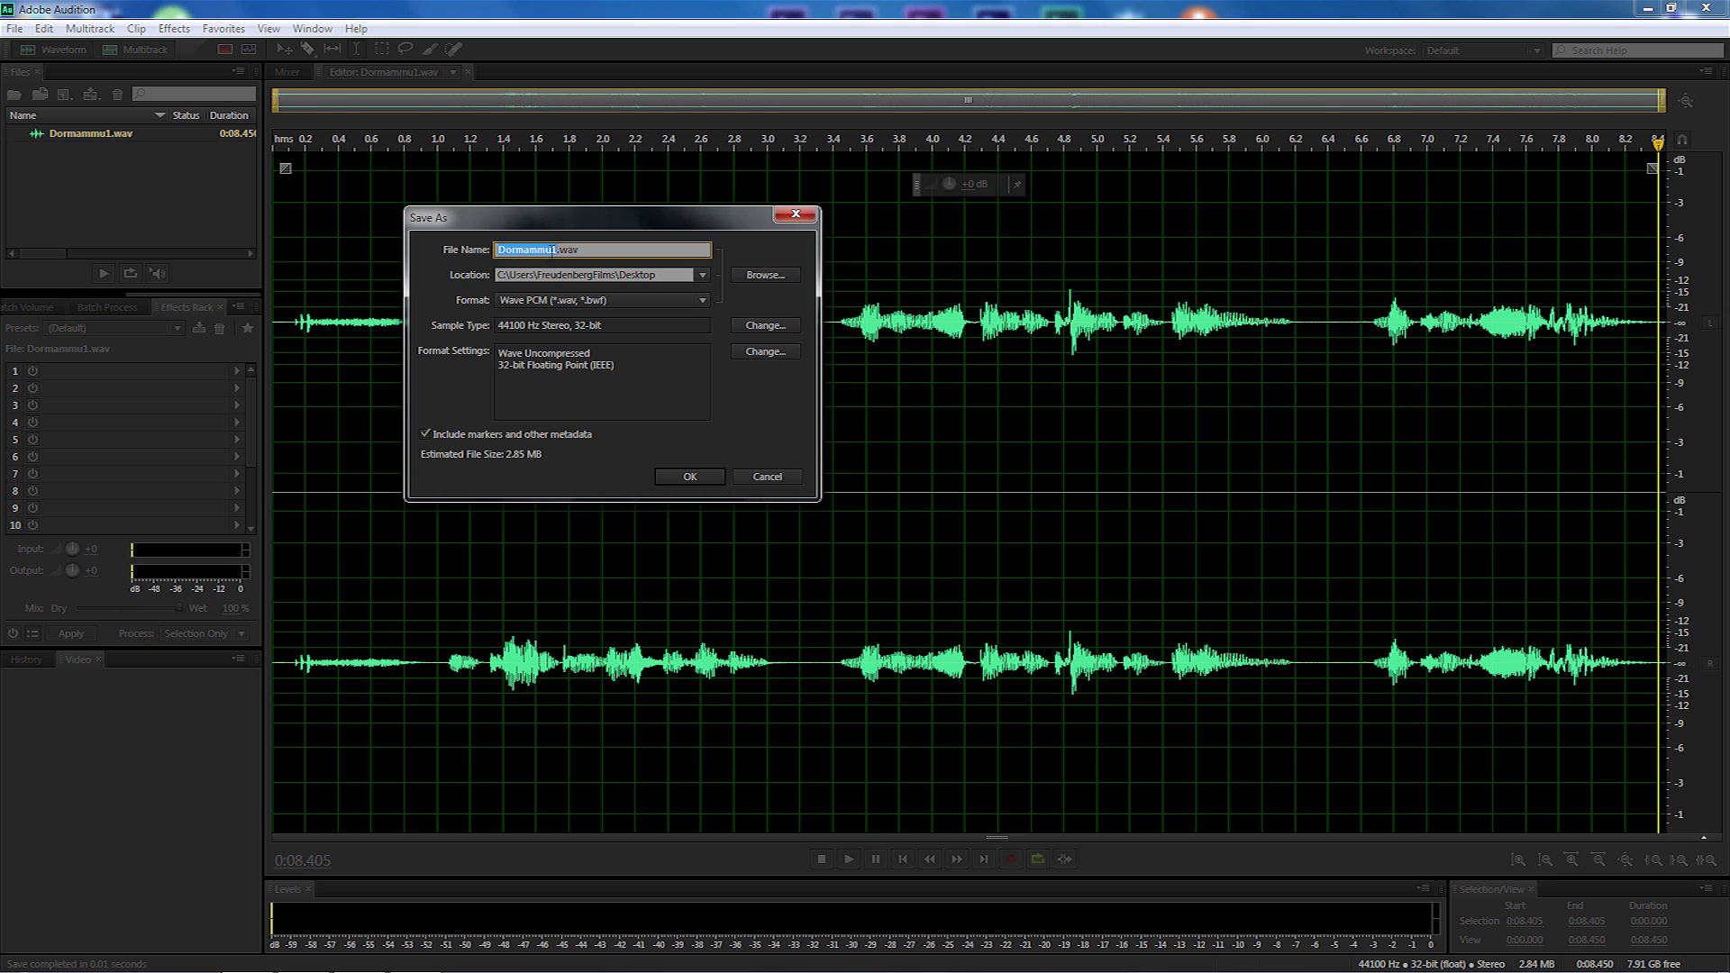
{"action": "left_click", "coordinate": [554, 250]}
{"action": "key", "text": "BackSpace"}
{"action": "type", "text": "2"}
{"action": "left_click", "coordinate": [707, 471]}
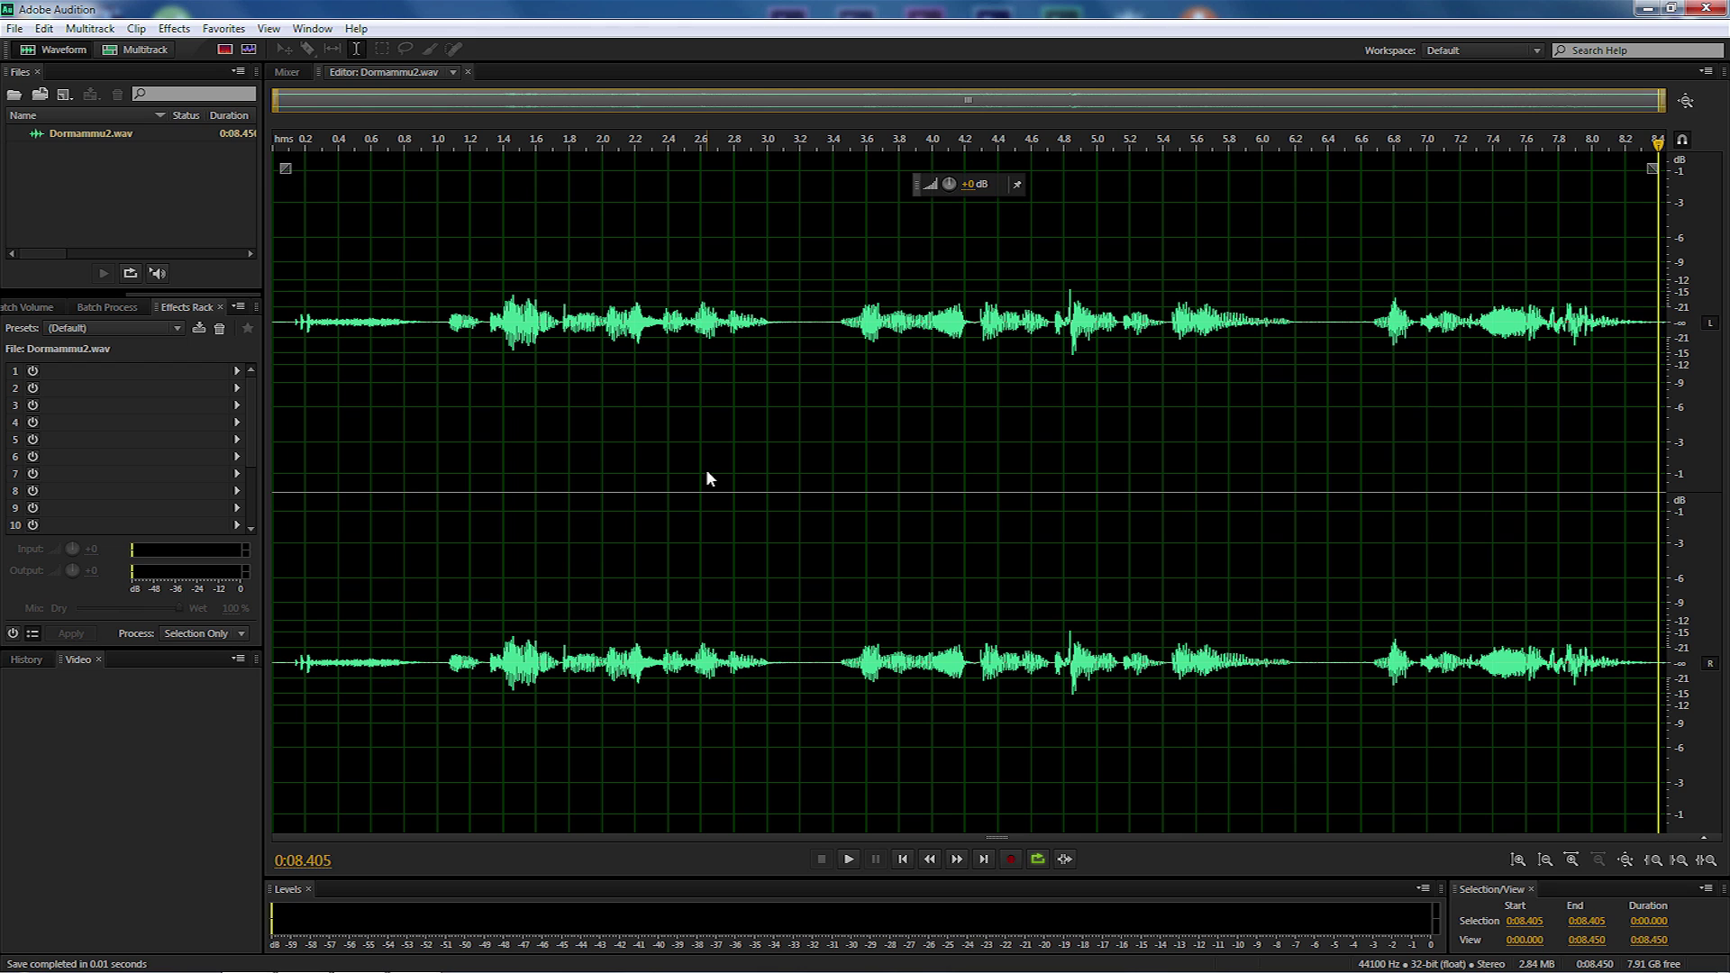
Create a new multitrack session named "Dormammu mix".
{"action": "left_click", "coordinate": [147, 53]}
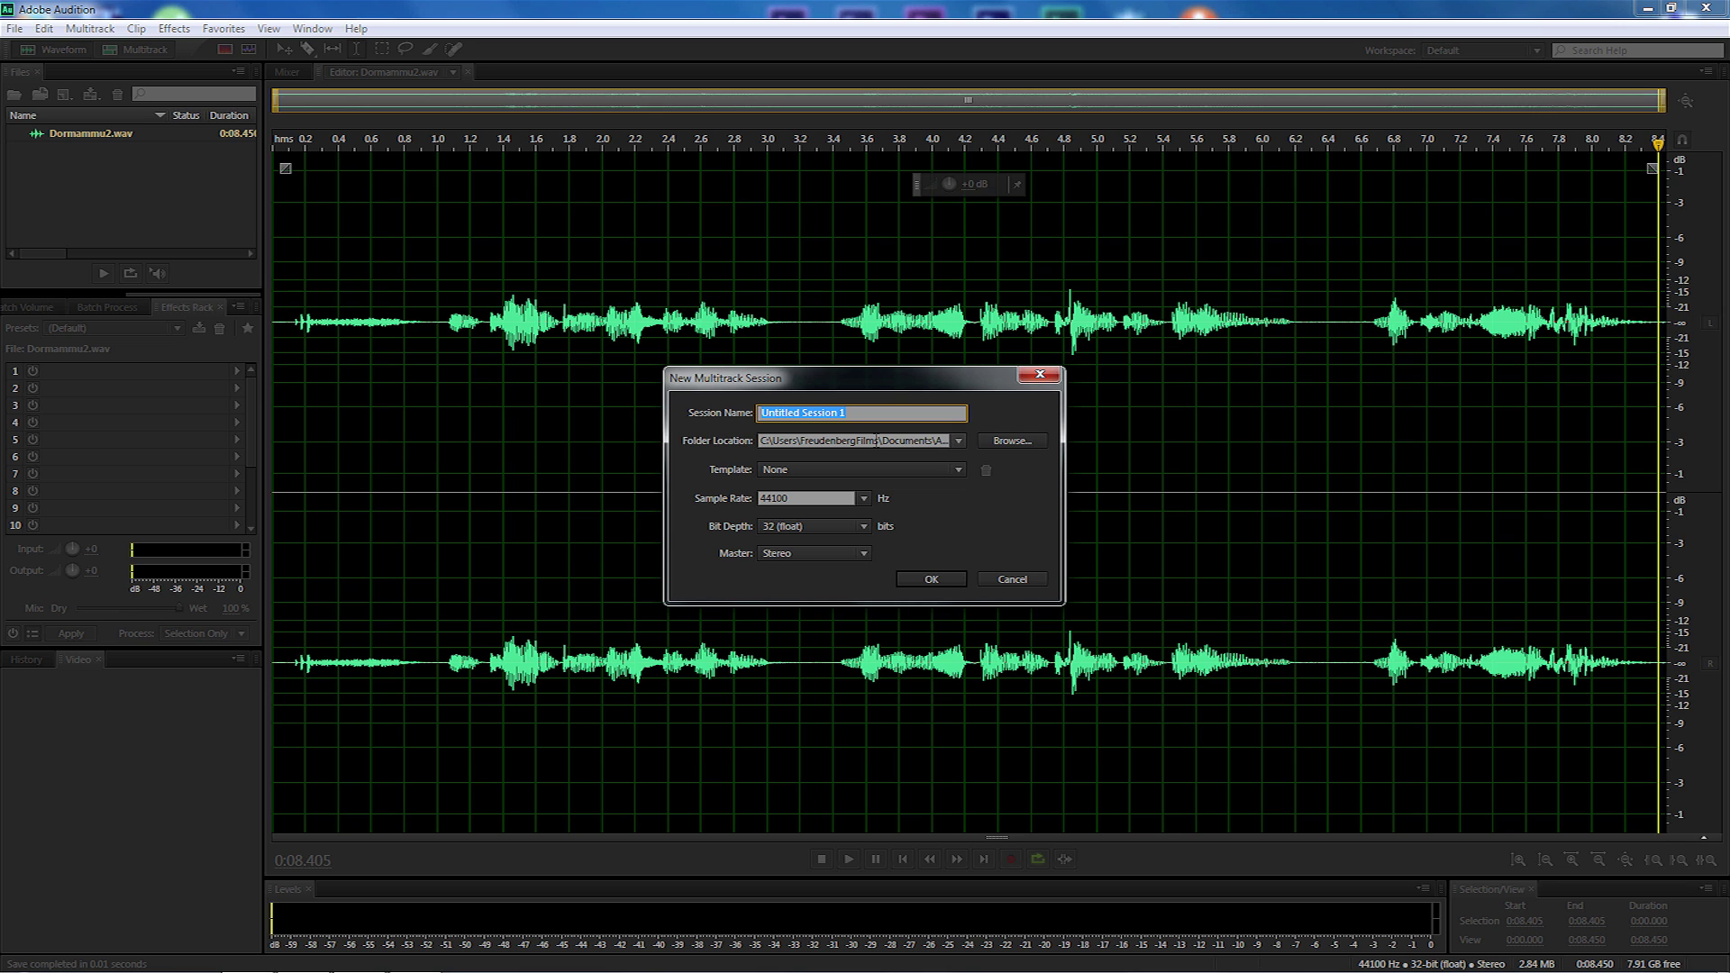
{"action": "type", "text": "Dormammu mix"}
{"action": "left_click", "coordinate": [934, 574]}
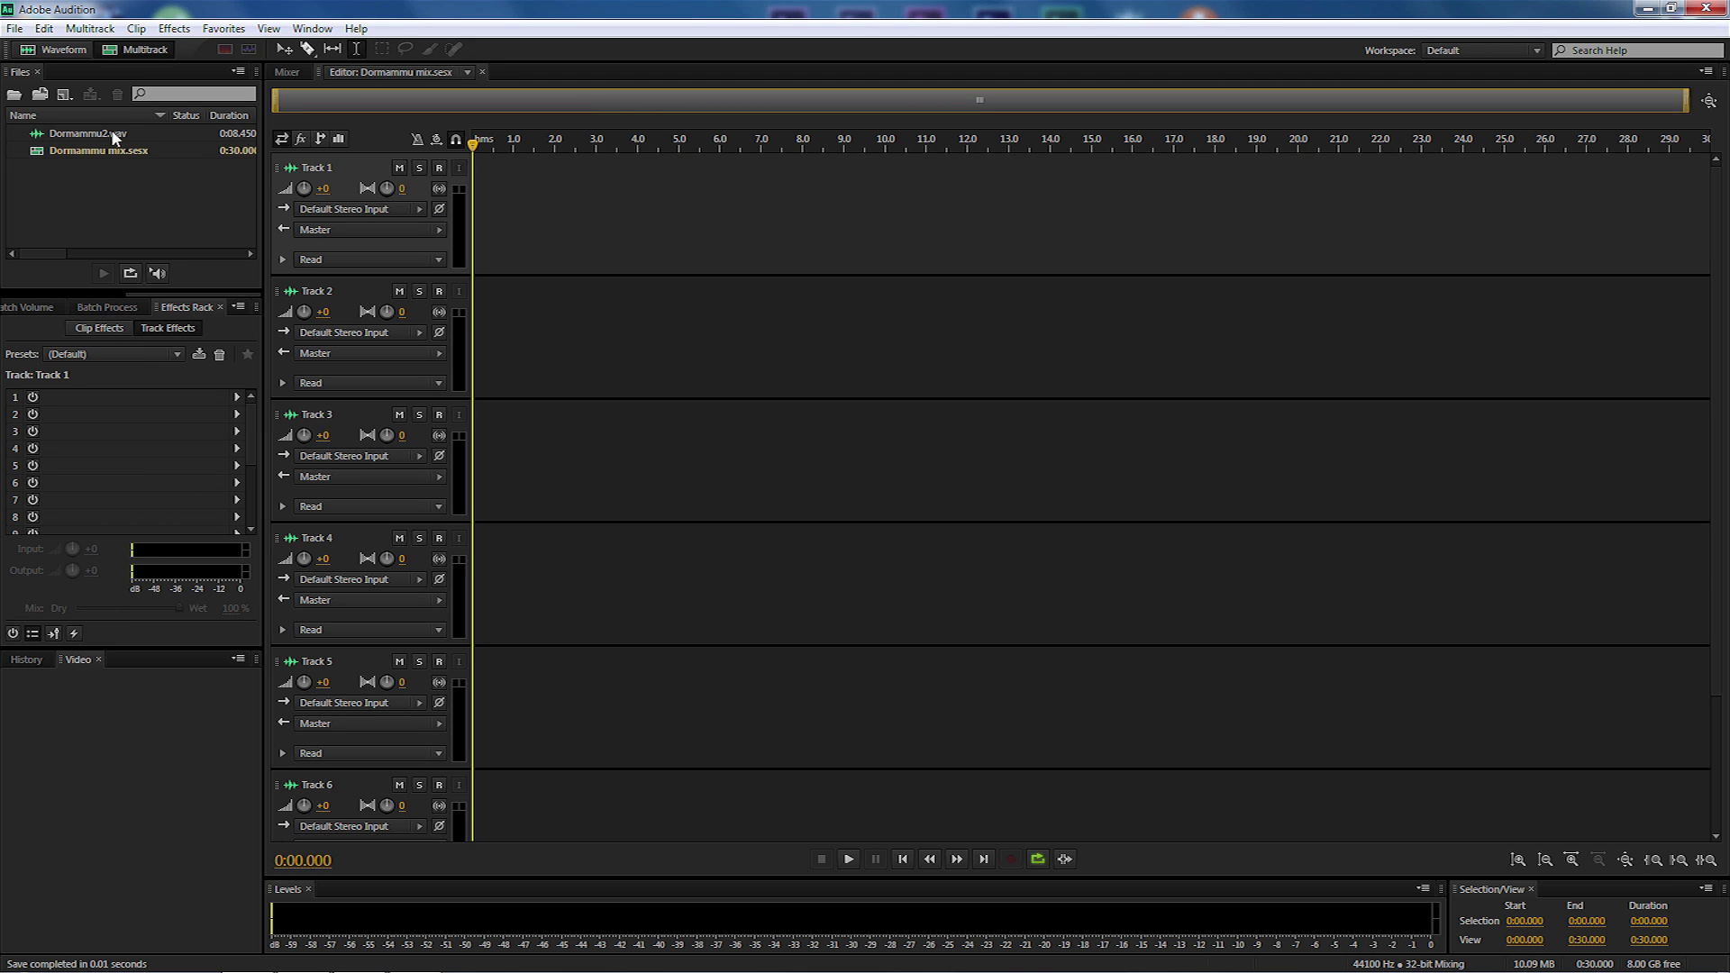
Import the Dormammu1 wave file from the Desktop into the project files.
{"action": "double_click", "coordinate": [113, 177]}
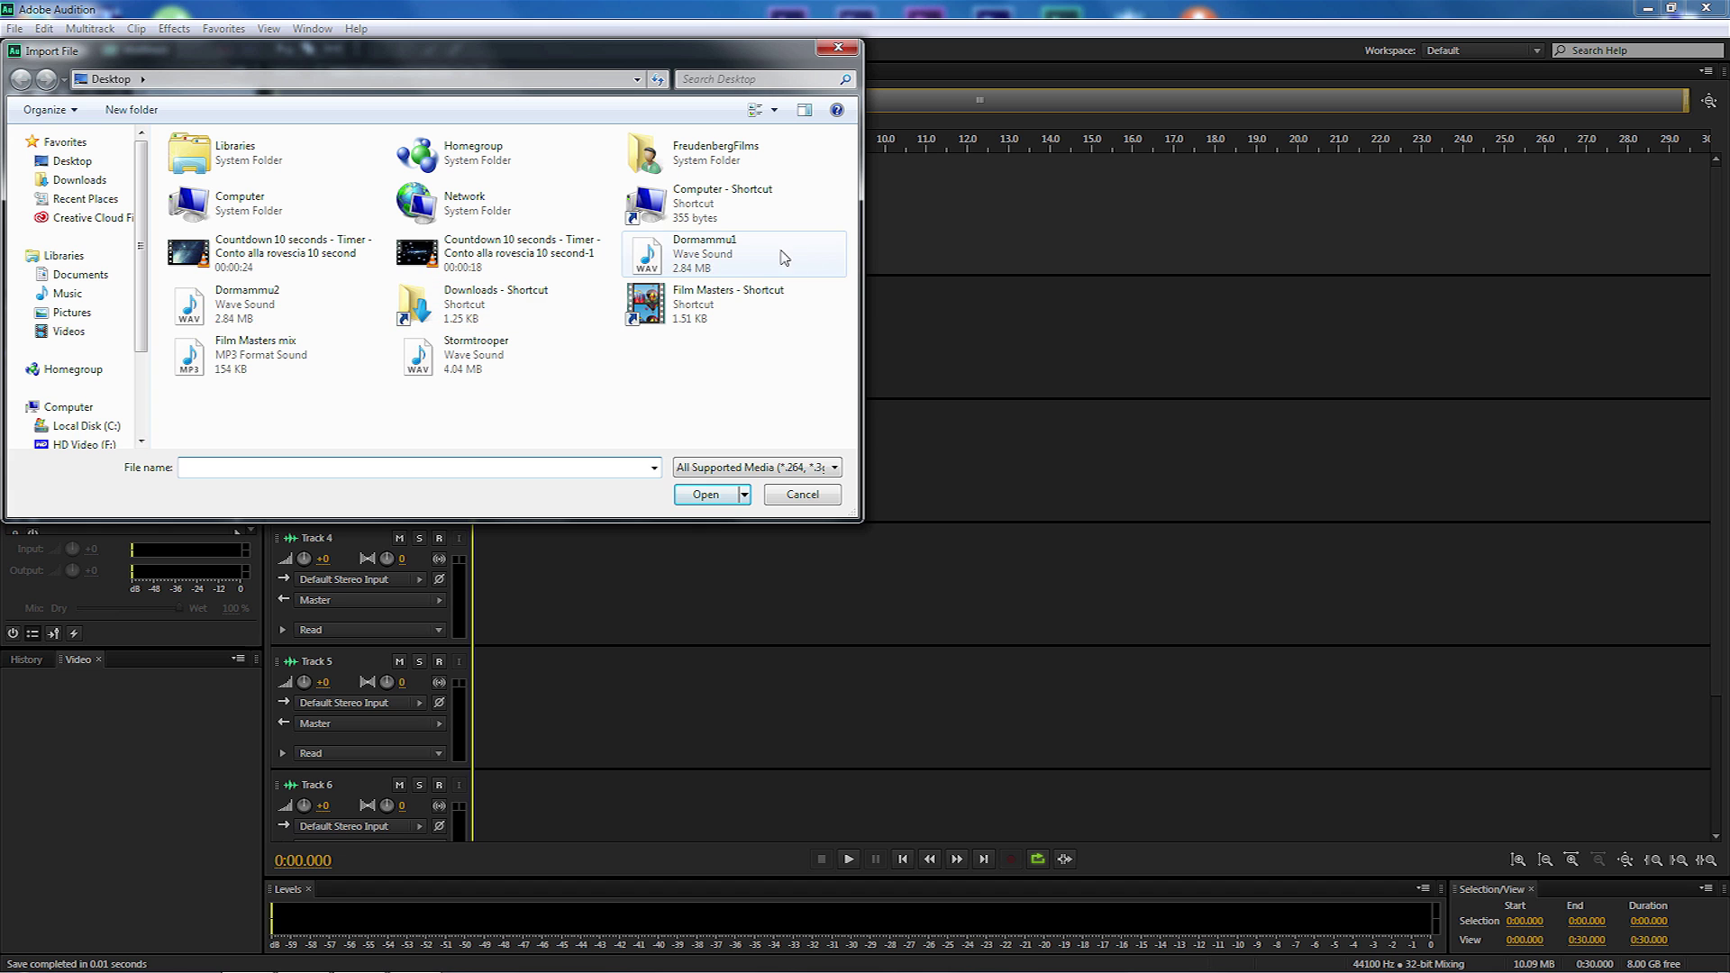
{"action": "left_click", "coordinate": [702, 259]}
{"action": "double_click", "coordinate": [702, 259]}
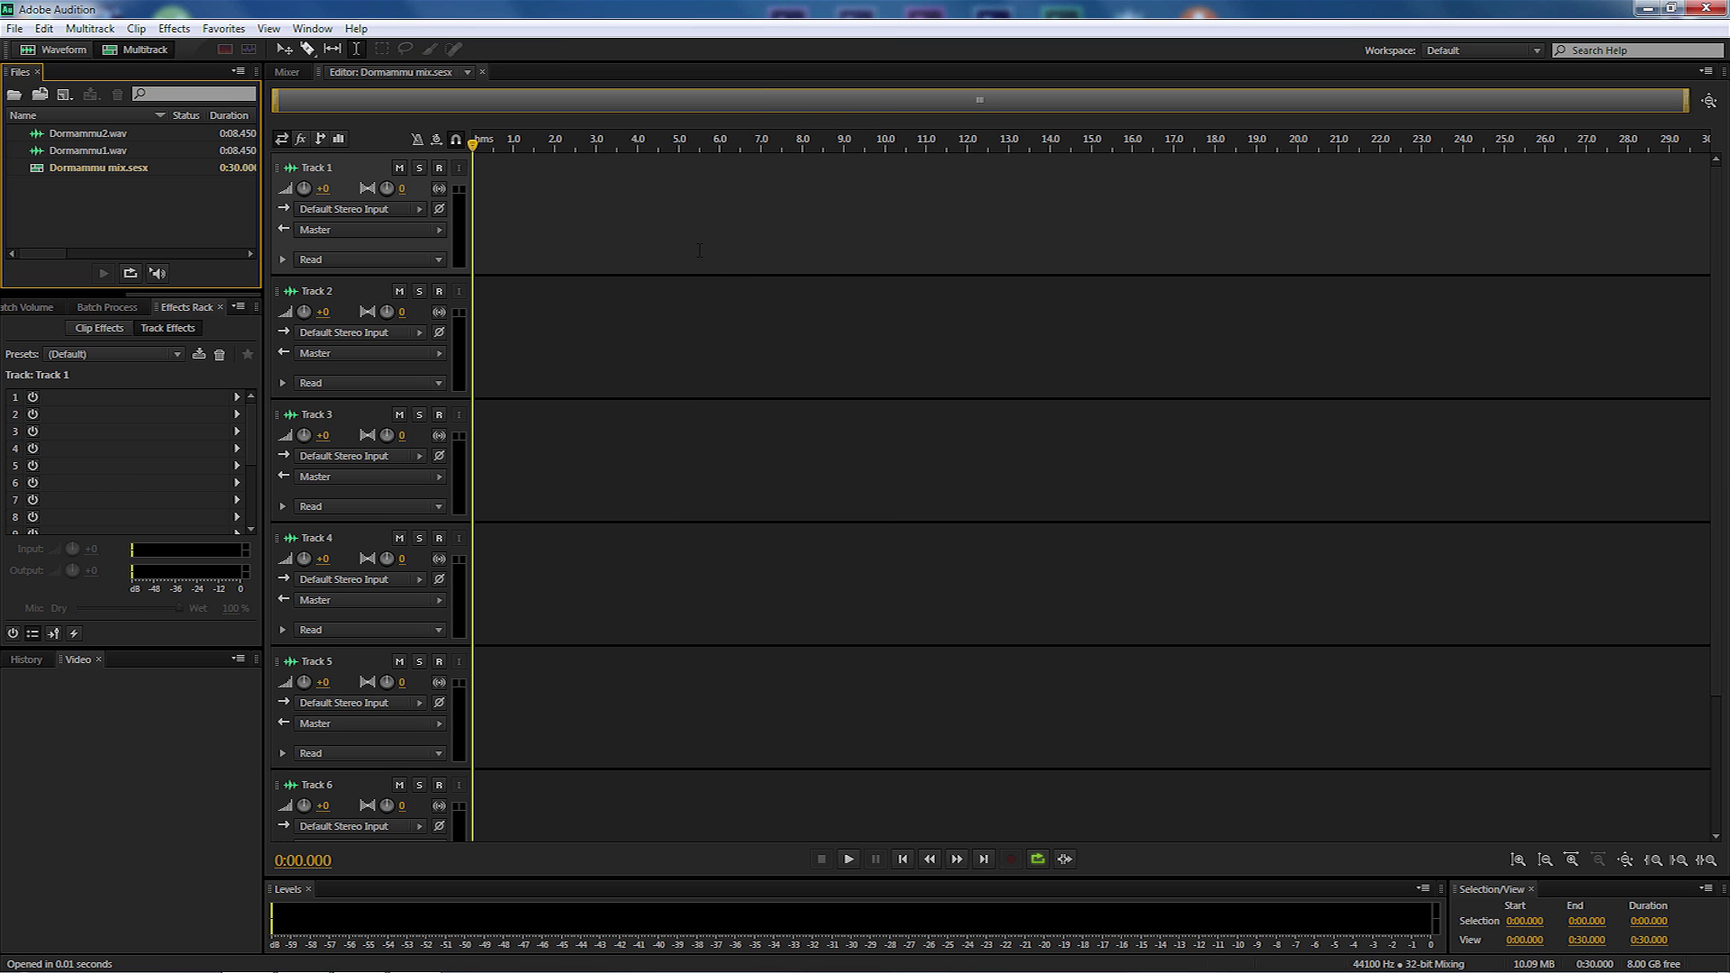
Place Dormammu1.wav at the start of Track 1 and Dormammu2.wav at the start of Track 2.
{"action": "left_click", "coordinate": [149, 151]}
{"action": "left_click", "coordinate": [112, 137]}
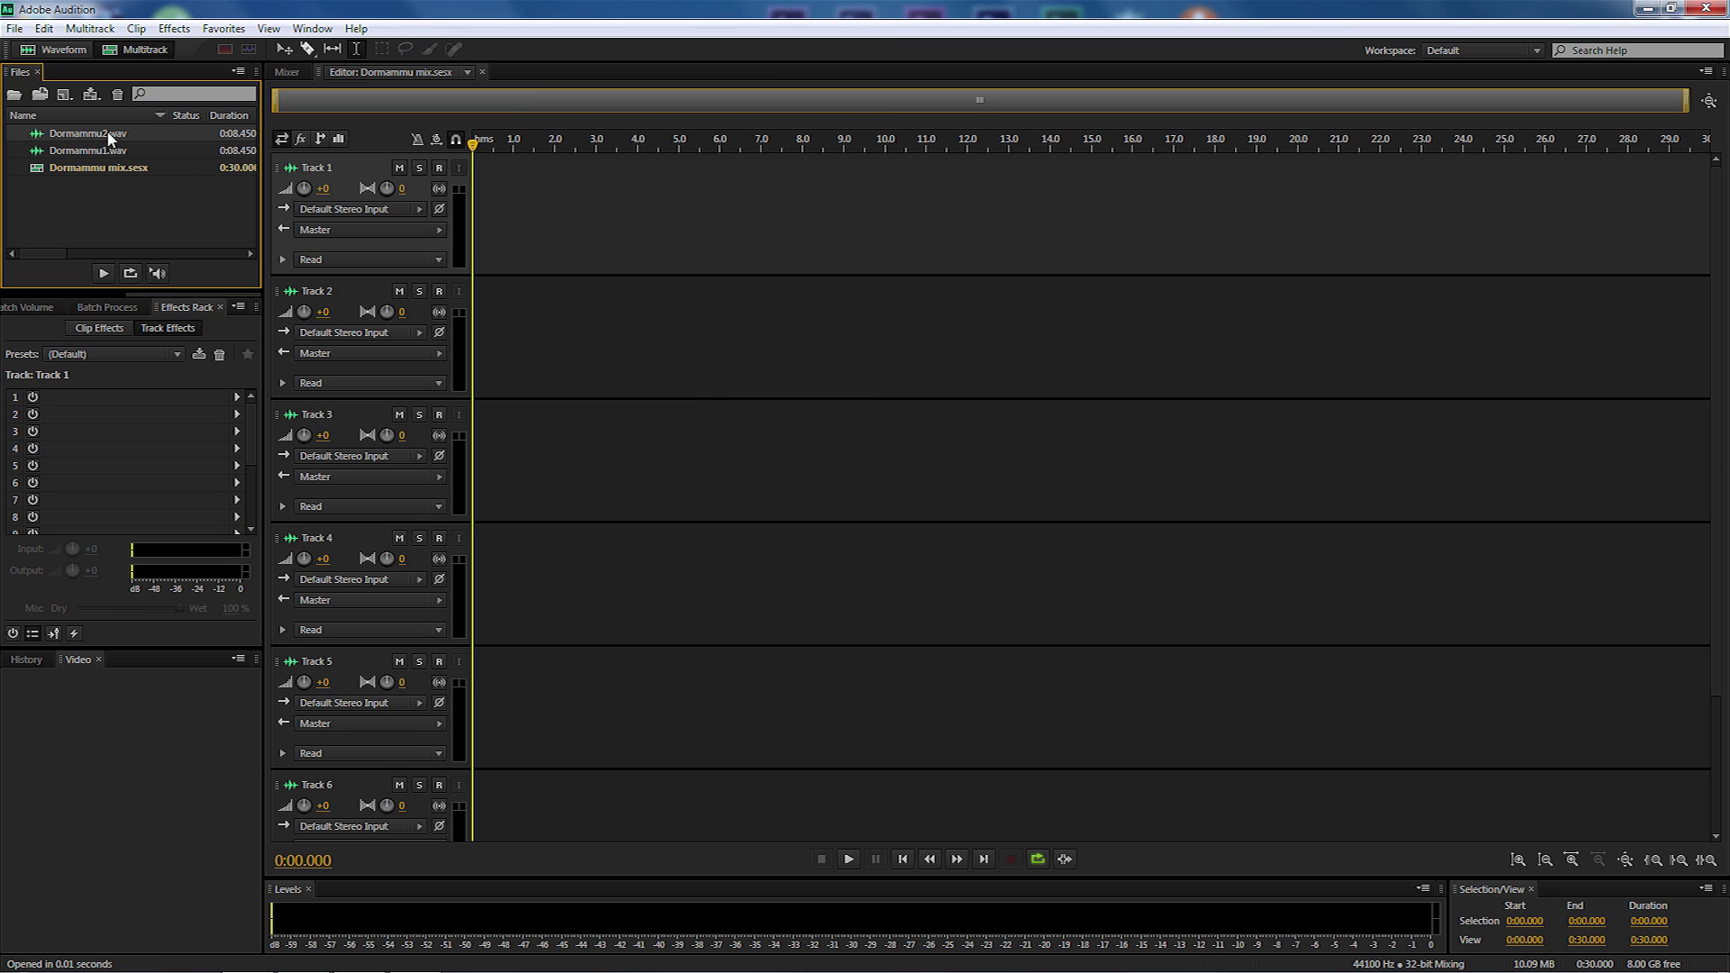
{"action": "left_click", "coordinate": [101, 151]}
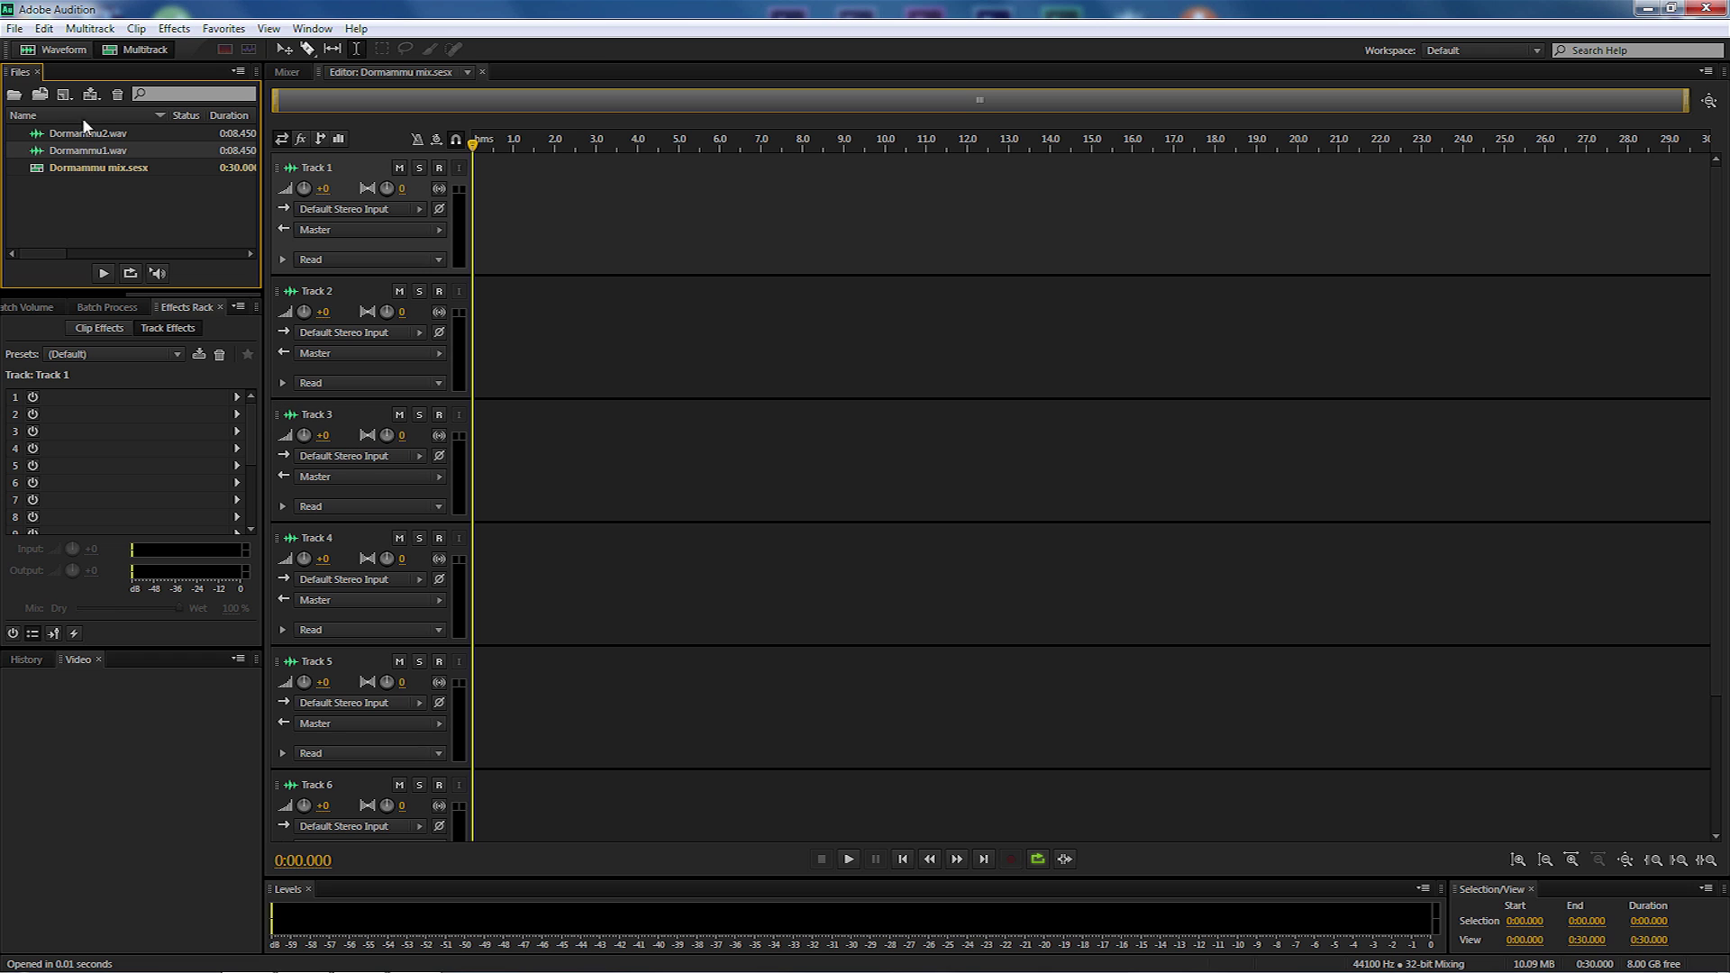
{"action": "mouse_move", "coordinate": [80, 158]}
{"action": "left_mouse_down"}
{"action": "mouse_move", "coordinate": [532, 176]}
{"action": "mouse_move", "coordinate": [458, 178]}
{"action": "left_mouse_up"}
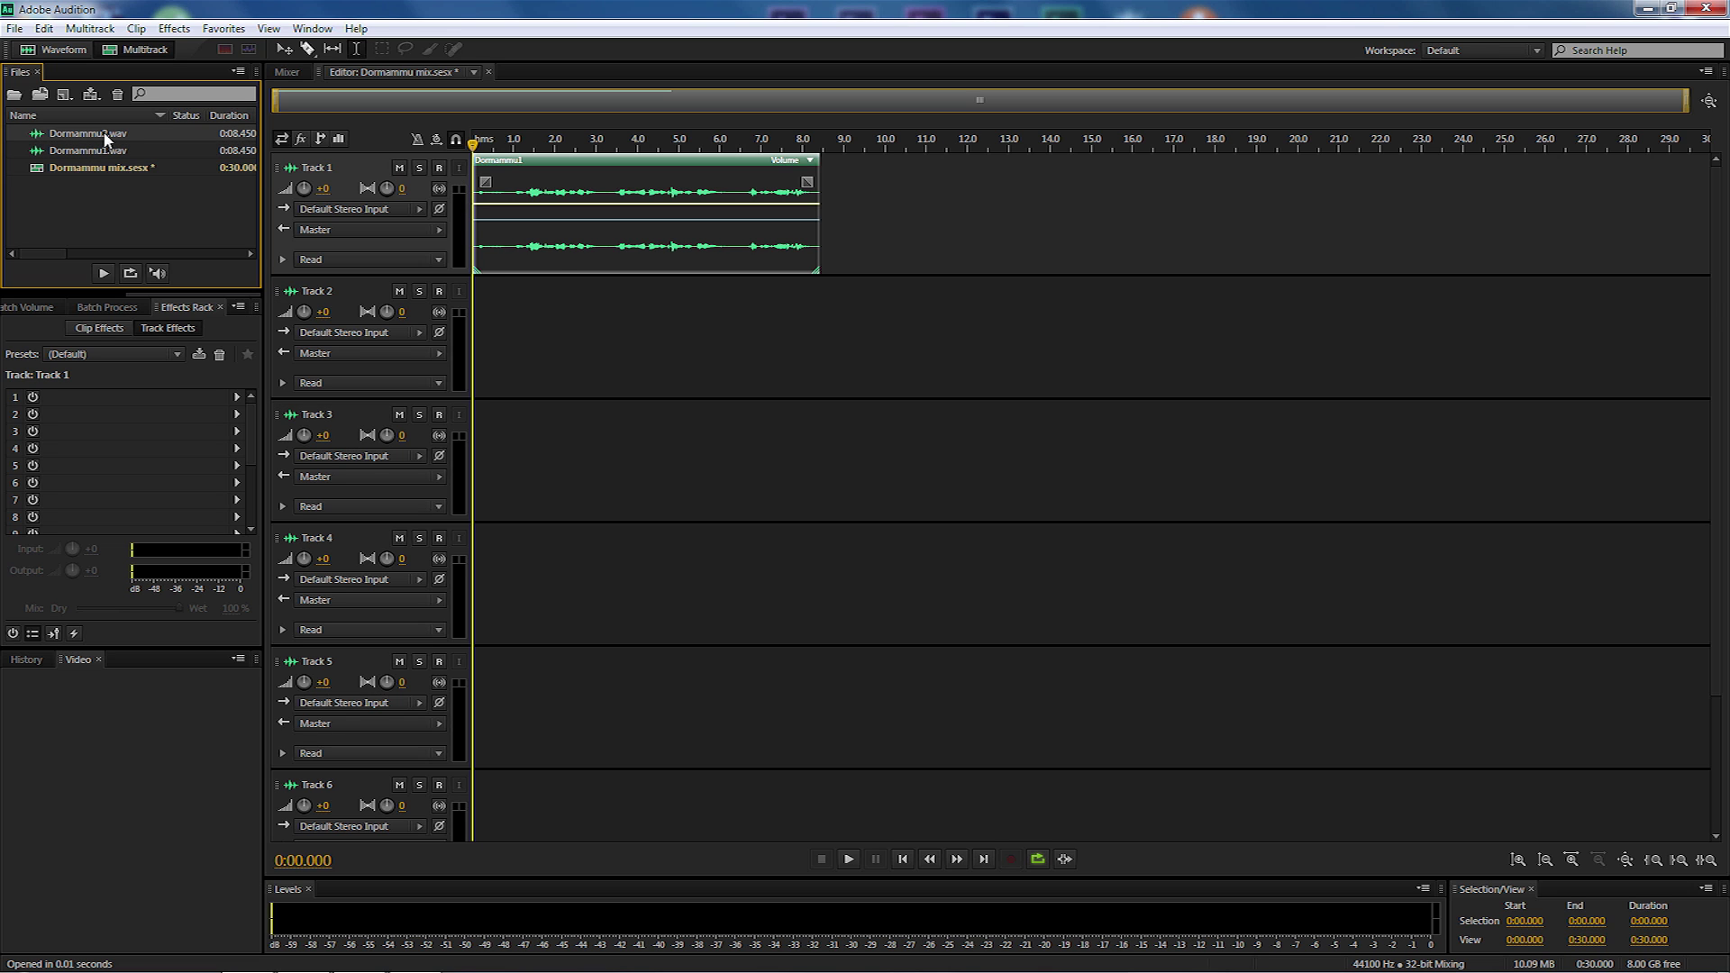
{"action": "left_click_drag", "start_coordinate": [106, 137], "coordinate": [478, 298]}
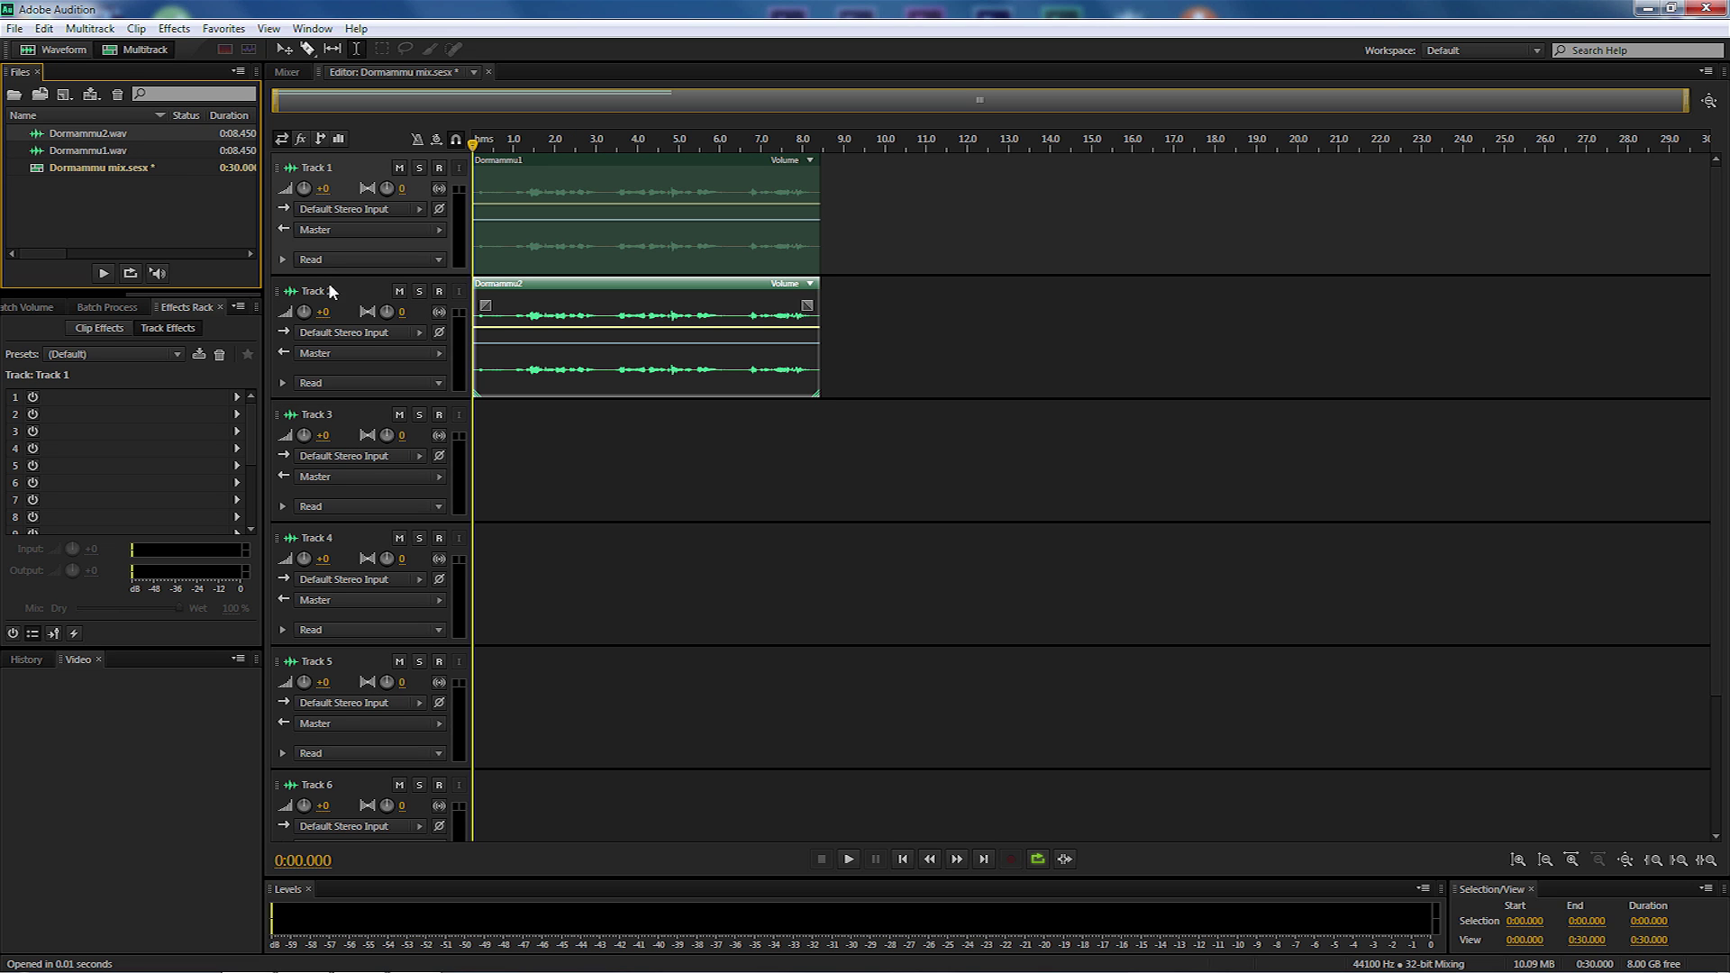
Open the Dormammu1 clip on Track 1 for waveform editing and place the playhead near its start.
{"action": "left_click", "coordinate": [597, 169]}
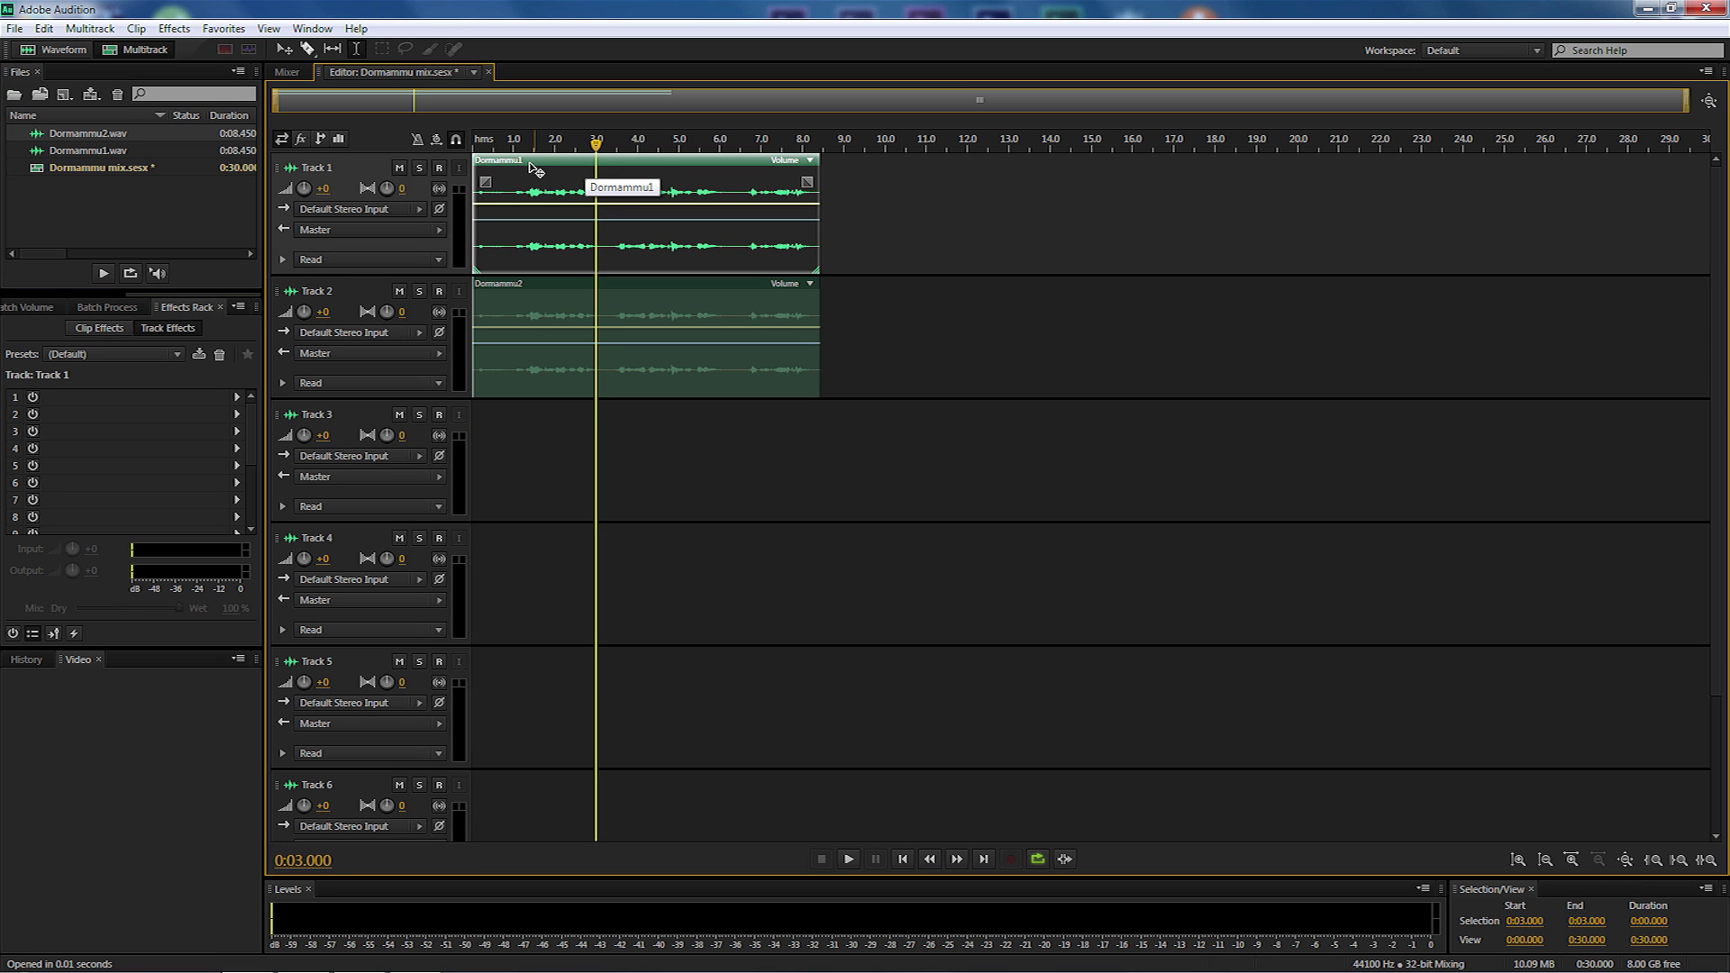
{"action": "double_click", "coordinate": [650, 166]}
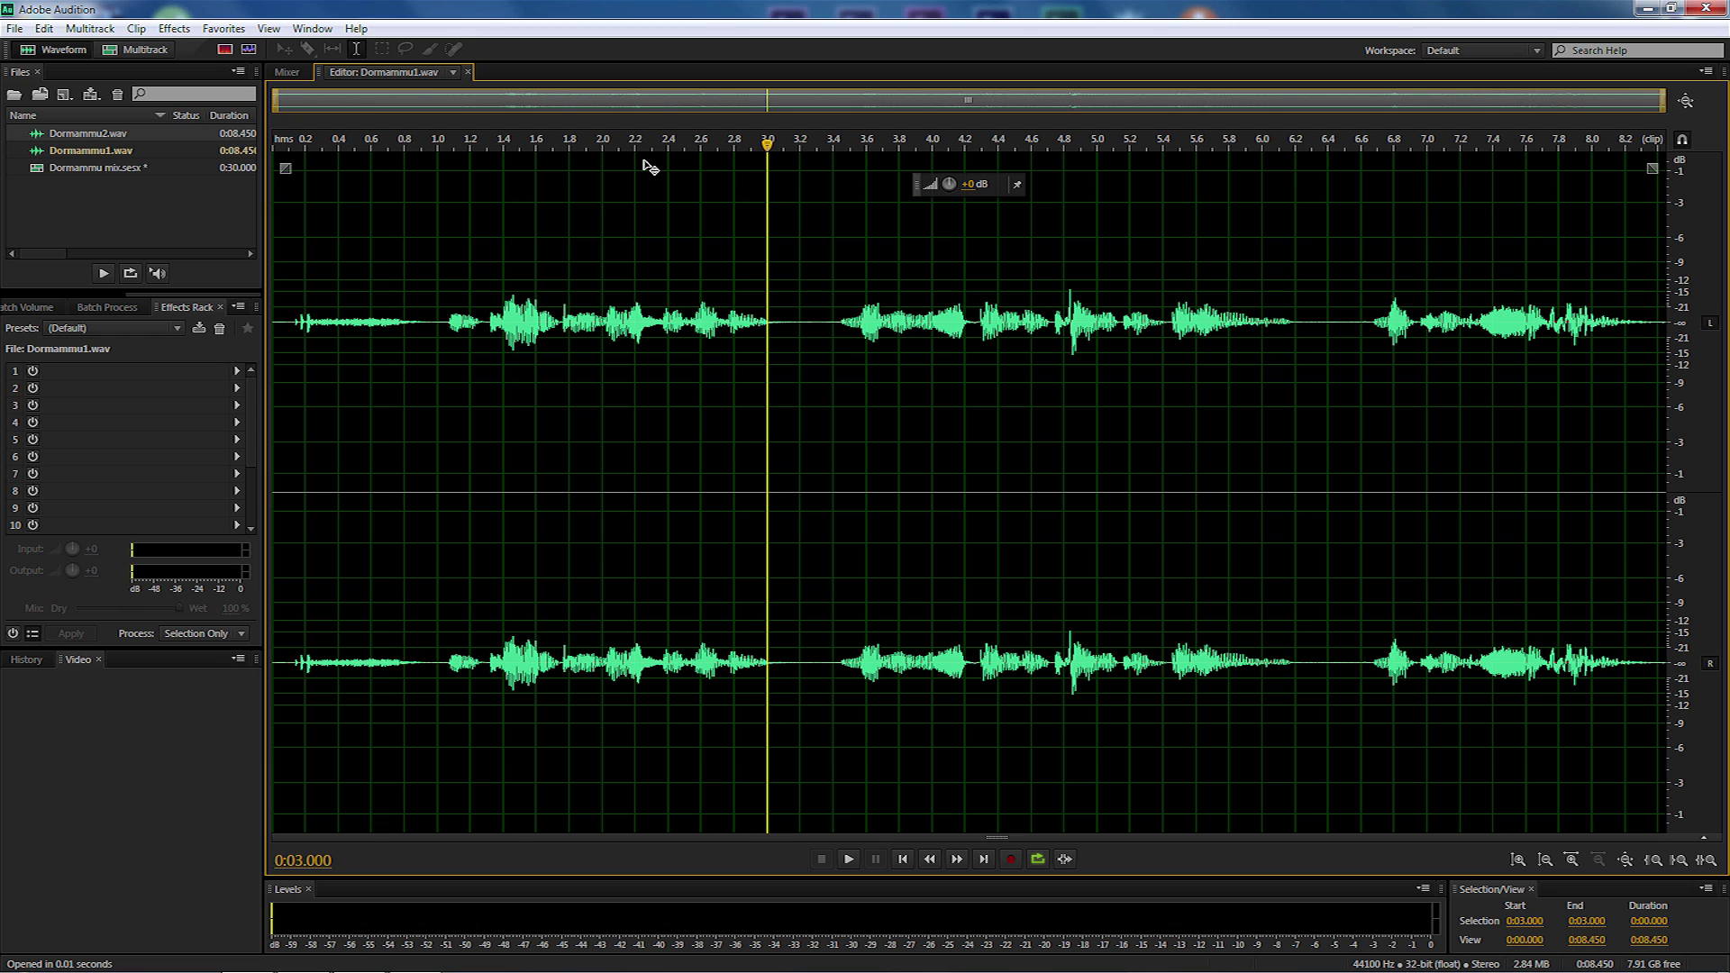
{"action": "left_click", "coordinate": [291, 289]}
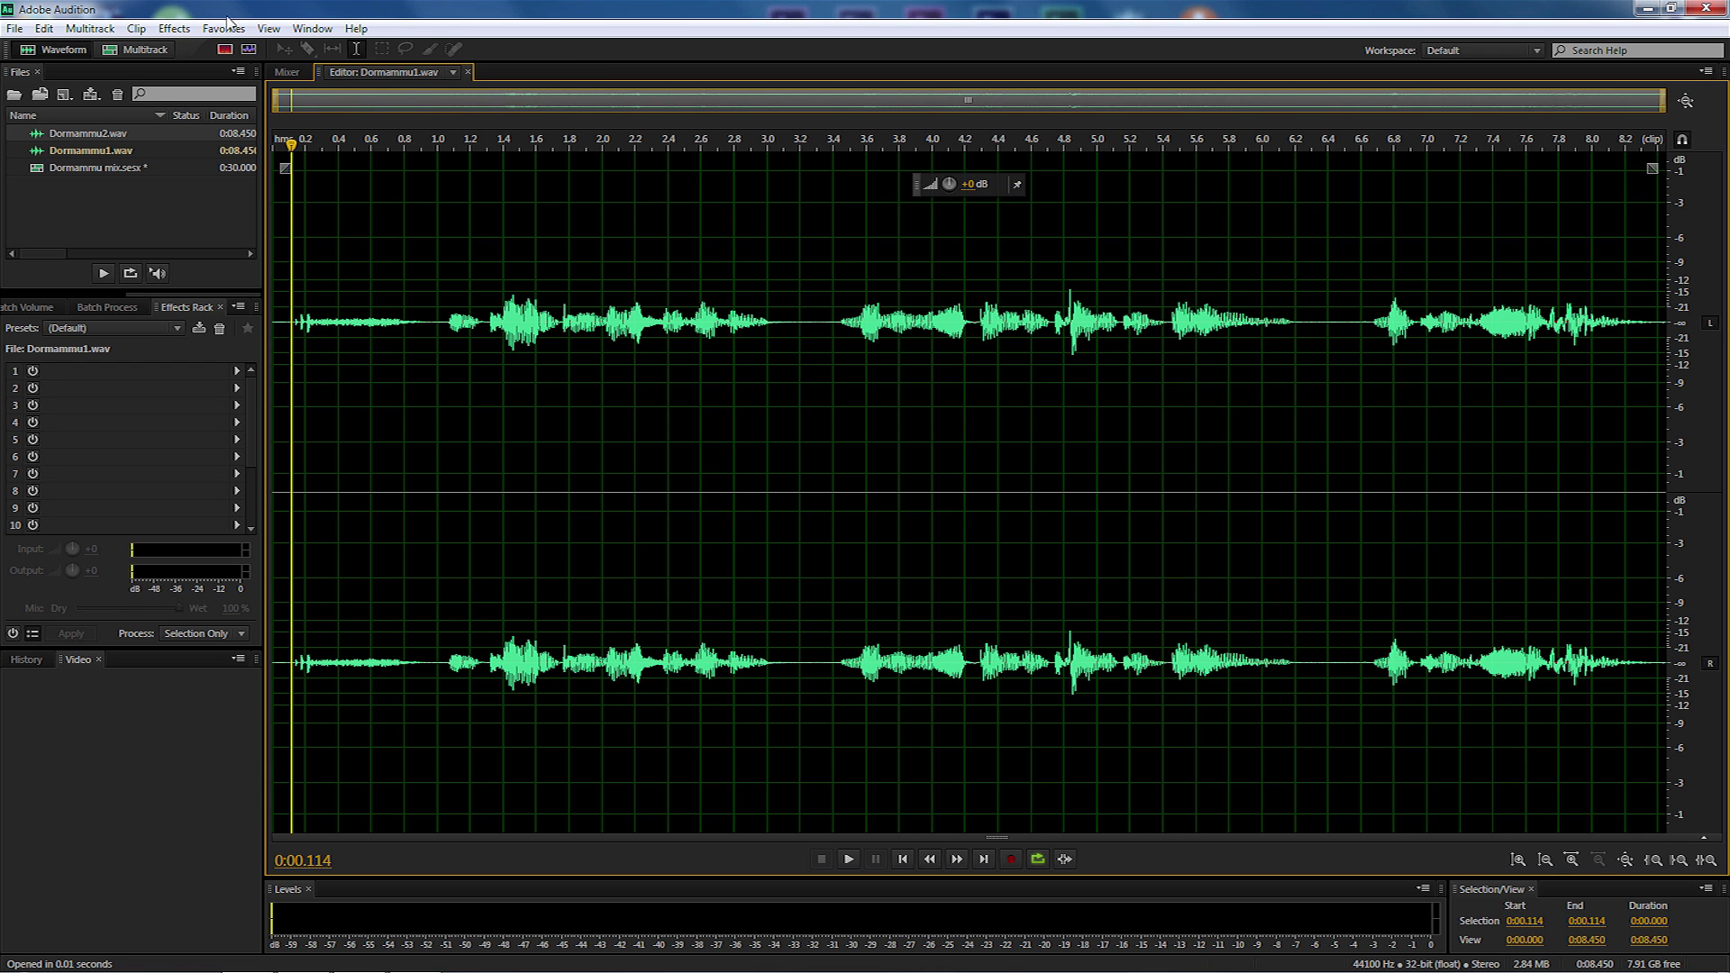
Set up a Stretch and Pitch effect for Dormammu1 using the Lower Pitch preset with a pitch shift of -5 semitones.
{"action": "left_click", "coordinate": [178, 30]}
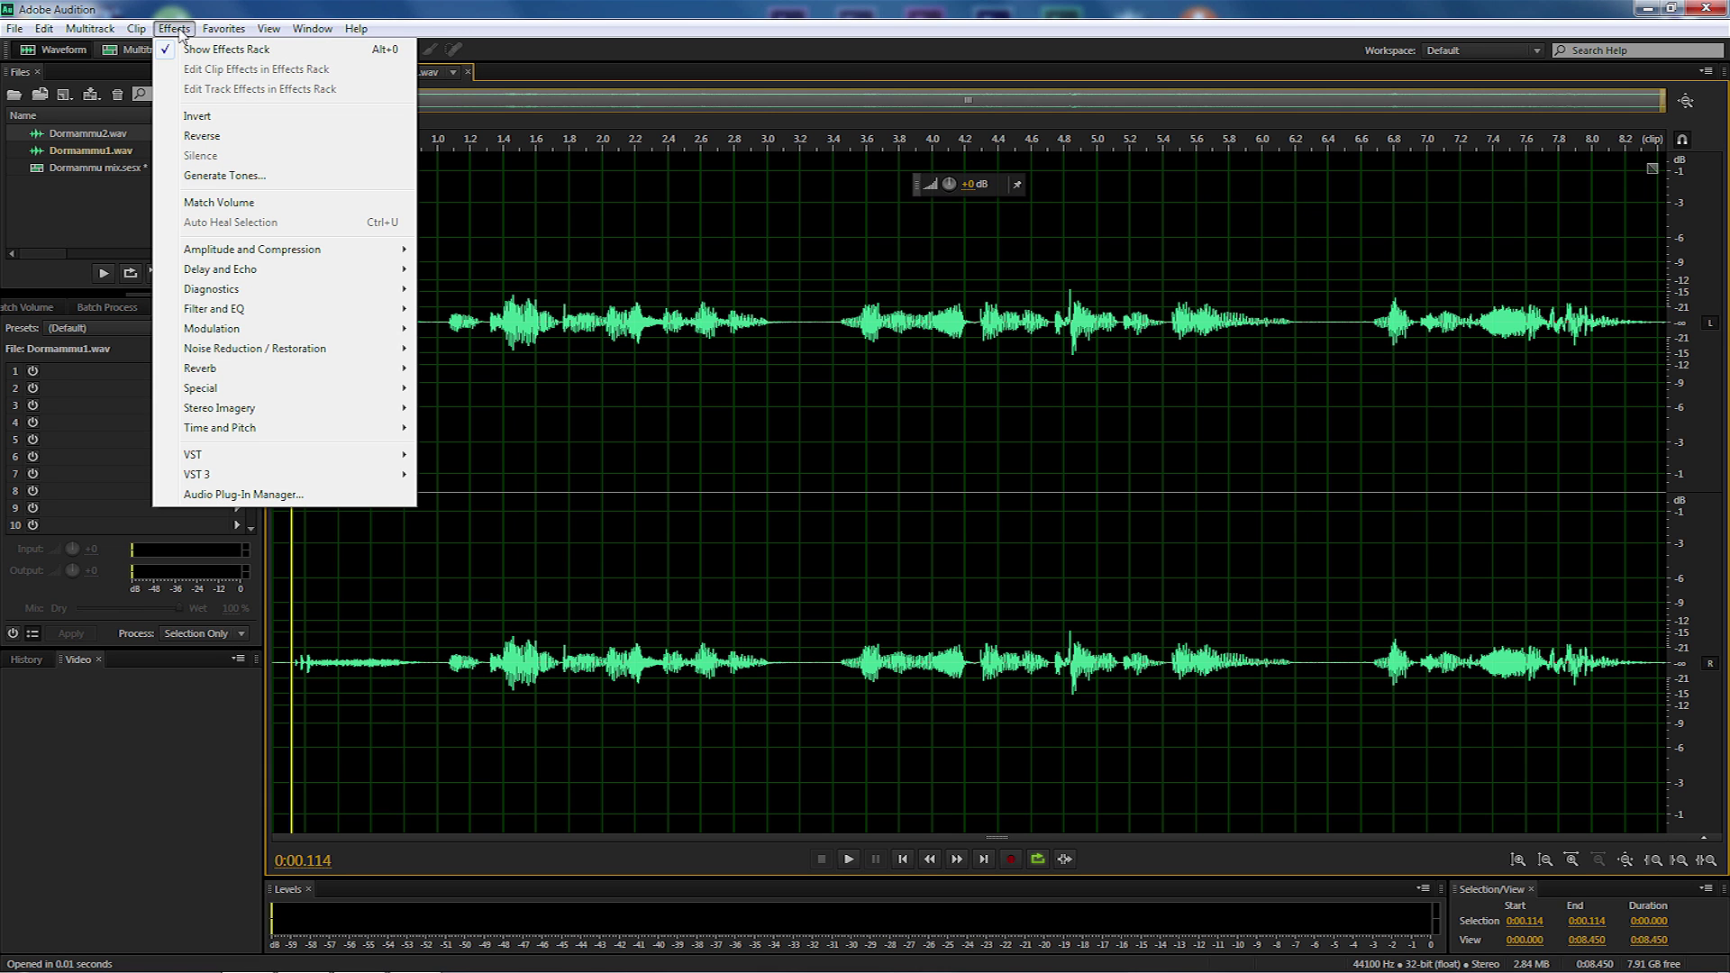
{"action": "mouse_move", "coordinate": [300, 431]}
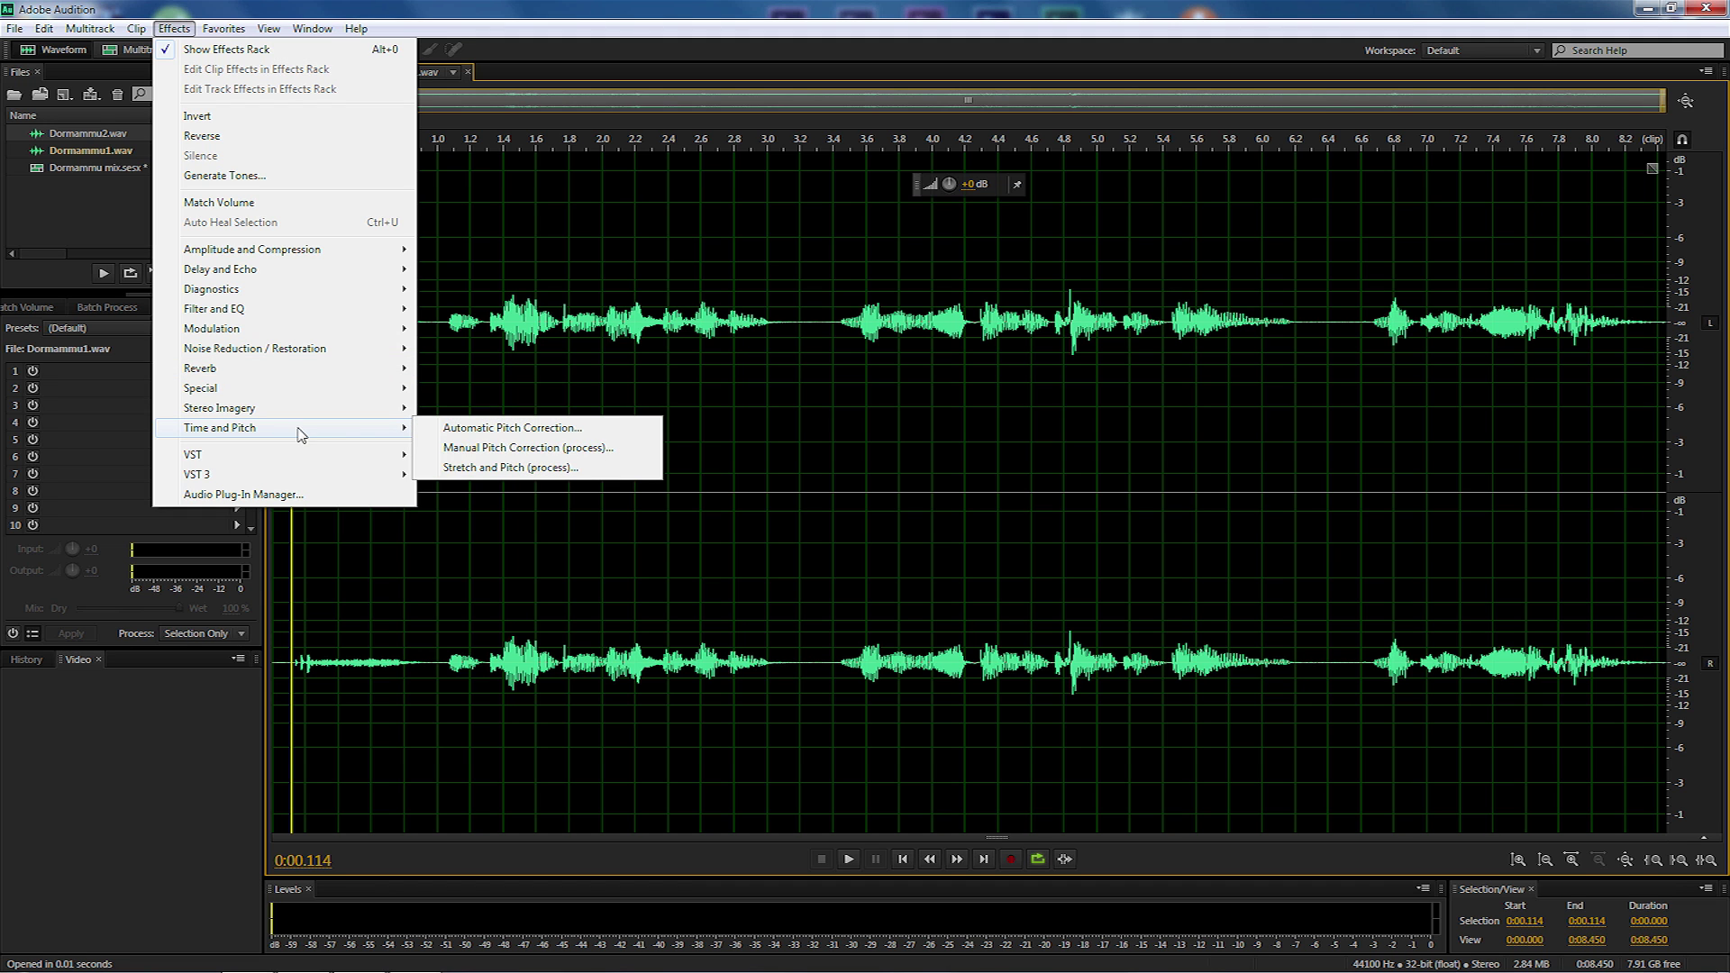
{"action": "left_click", "coordinate": [510, 468]}
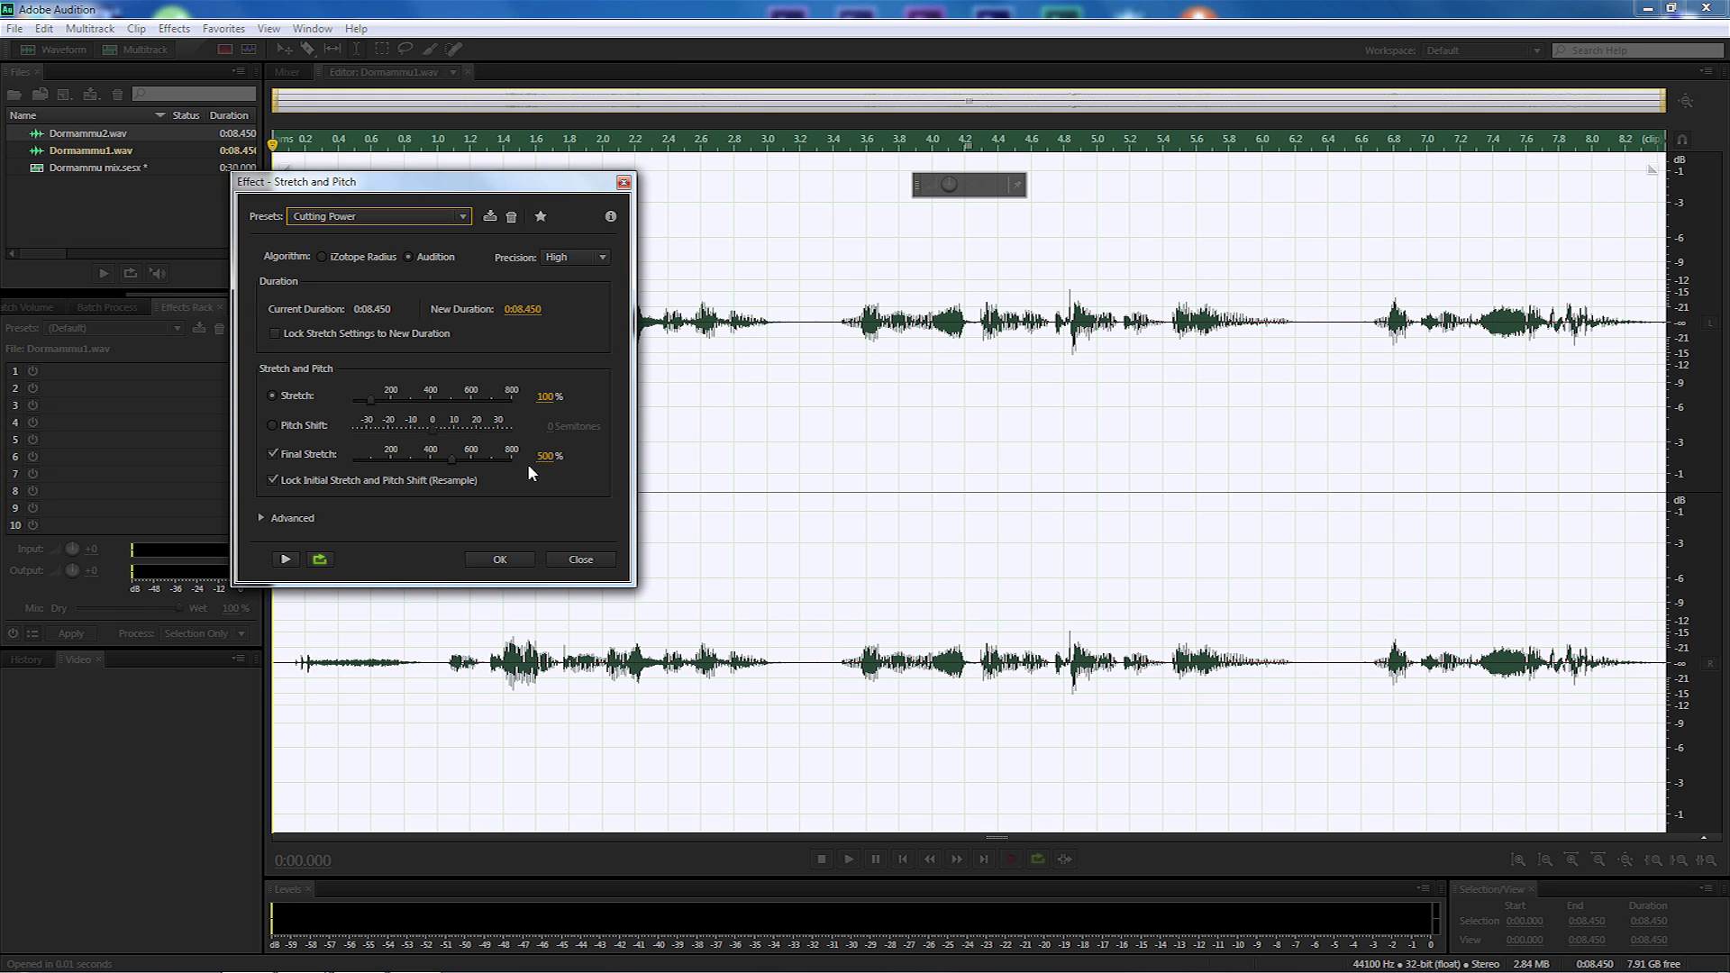
{"action": "left_click", "coordinate": [436, 220]}
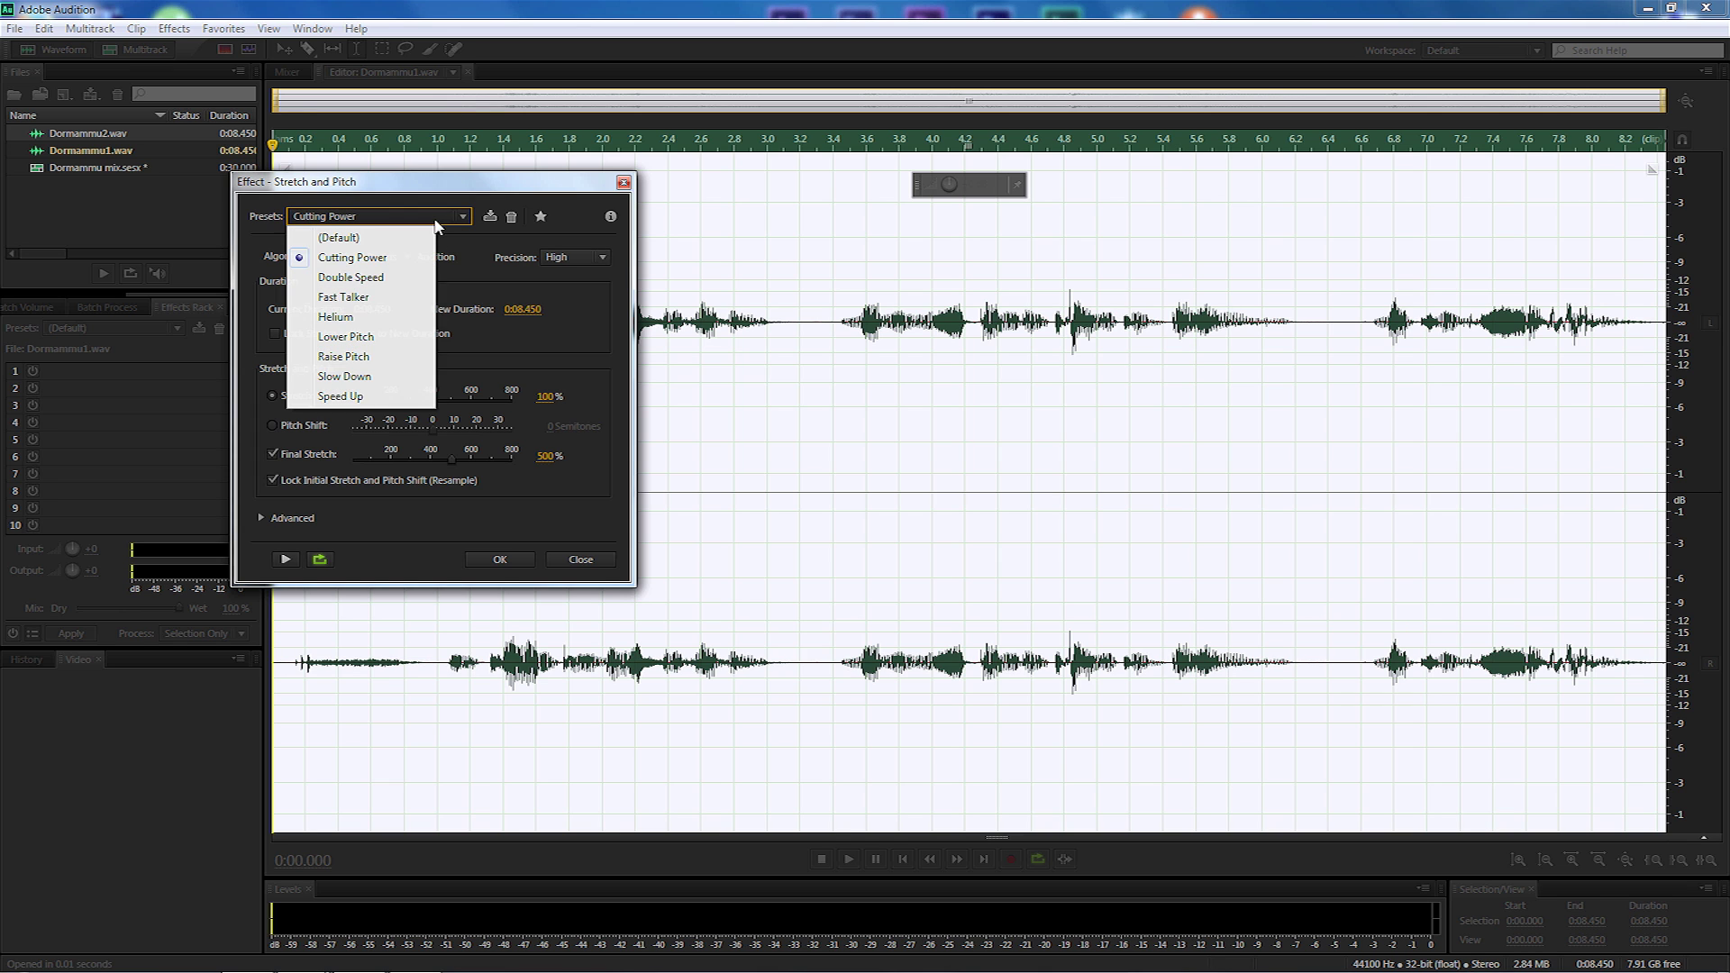
{"action": "left_click", "coordinate": [358, 339]}
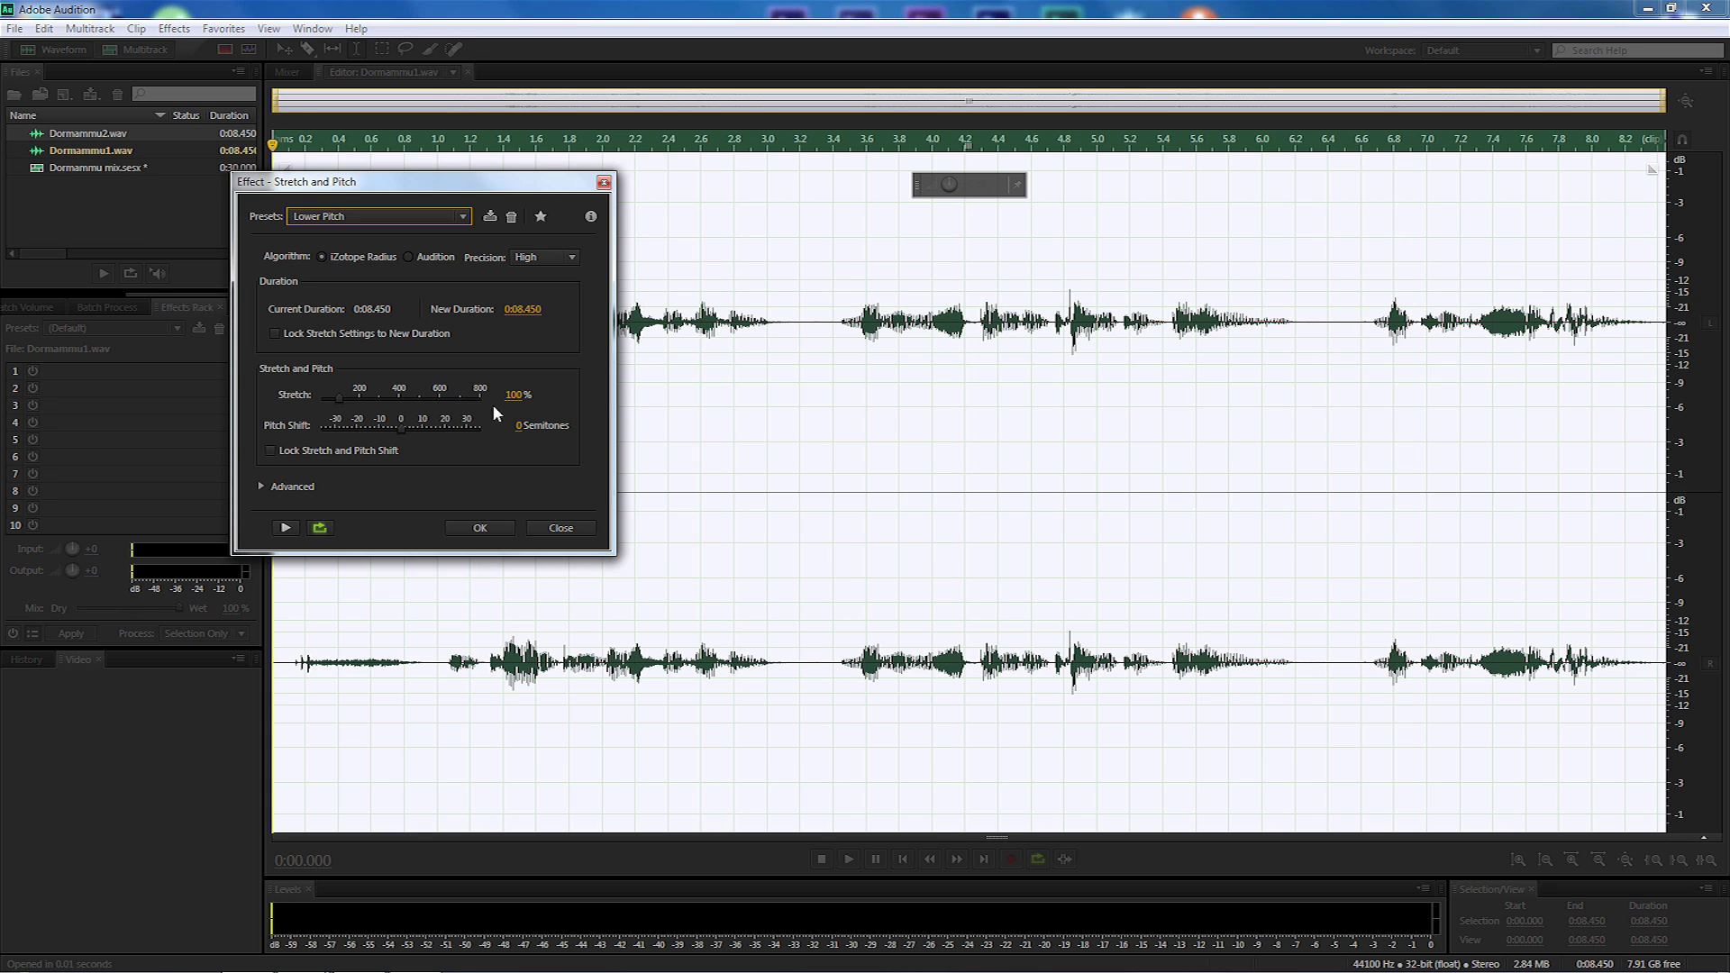
{"action": "left_click", "coordinate": [518, 425]}
Preview the lowered voice and apply the Stretch and Pitch effect to the whole Dormammu1 recording.
{"action": "left_click", "coordinate": [288, 524]}
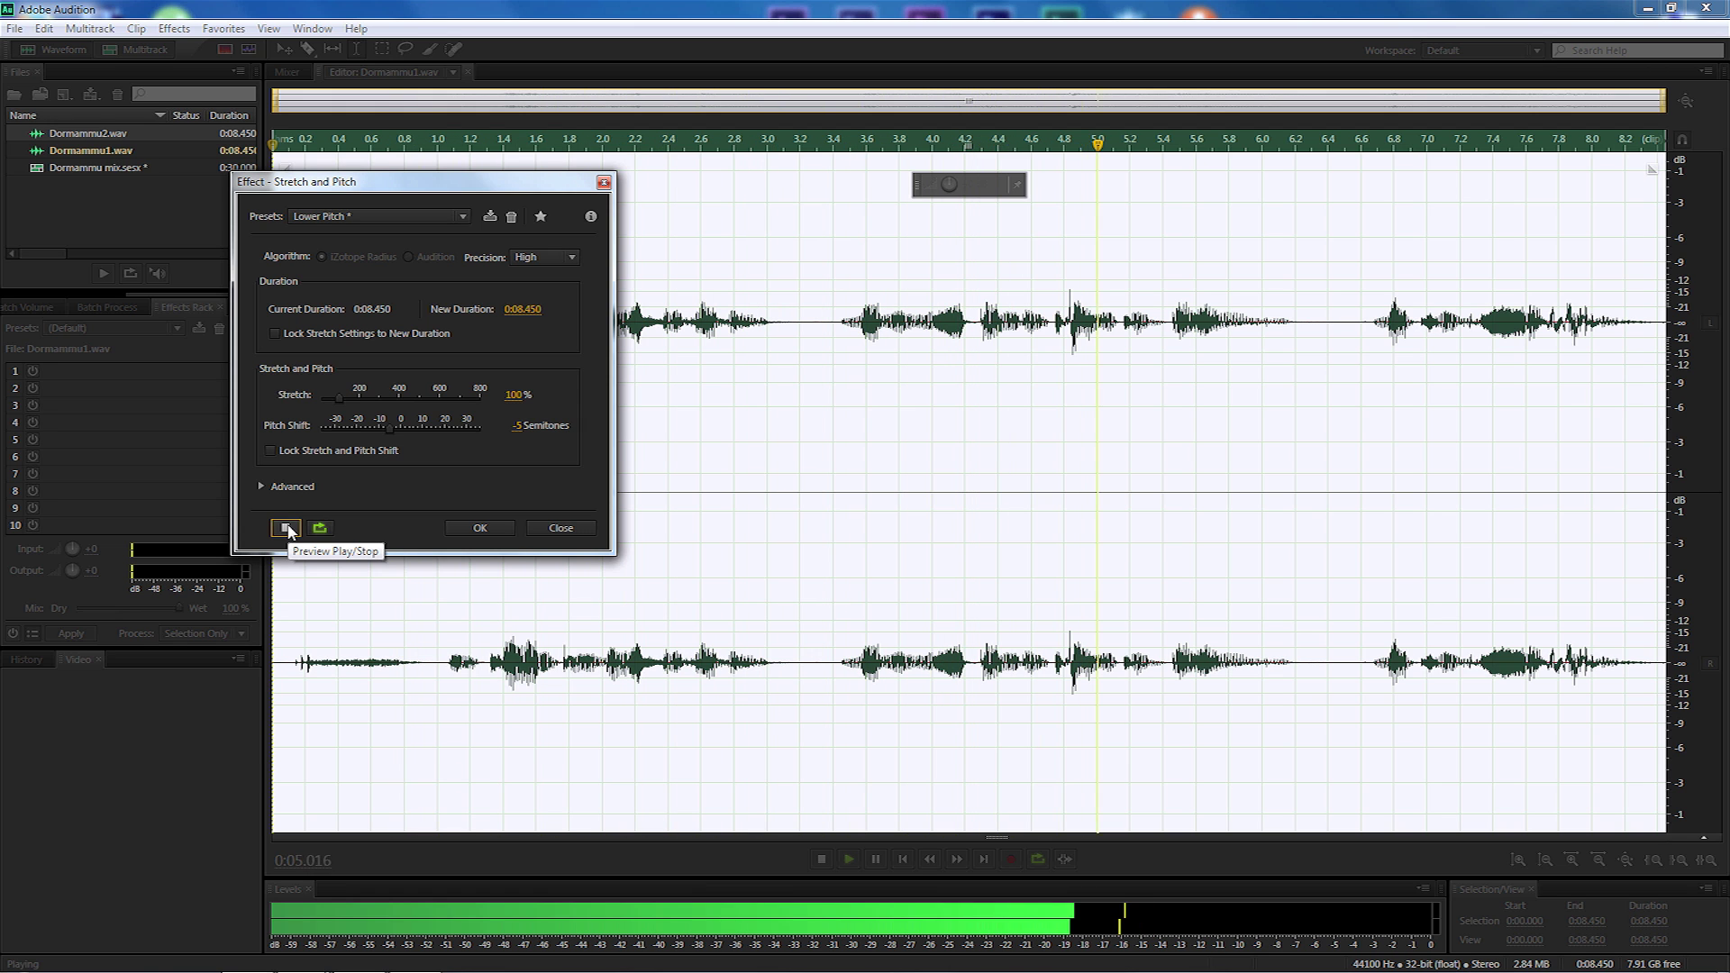
{"action": "left_click", "coordinate": [286, 528]}
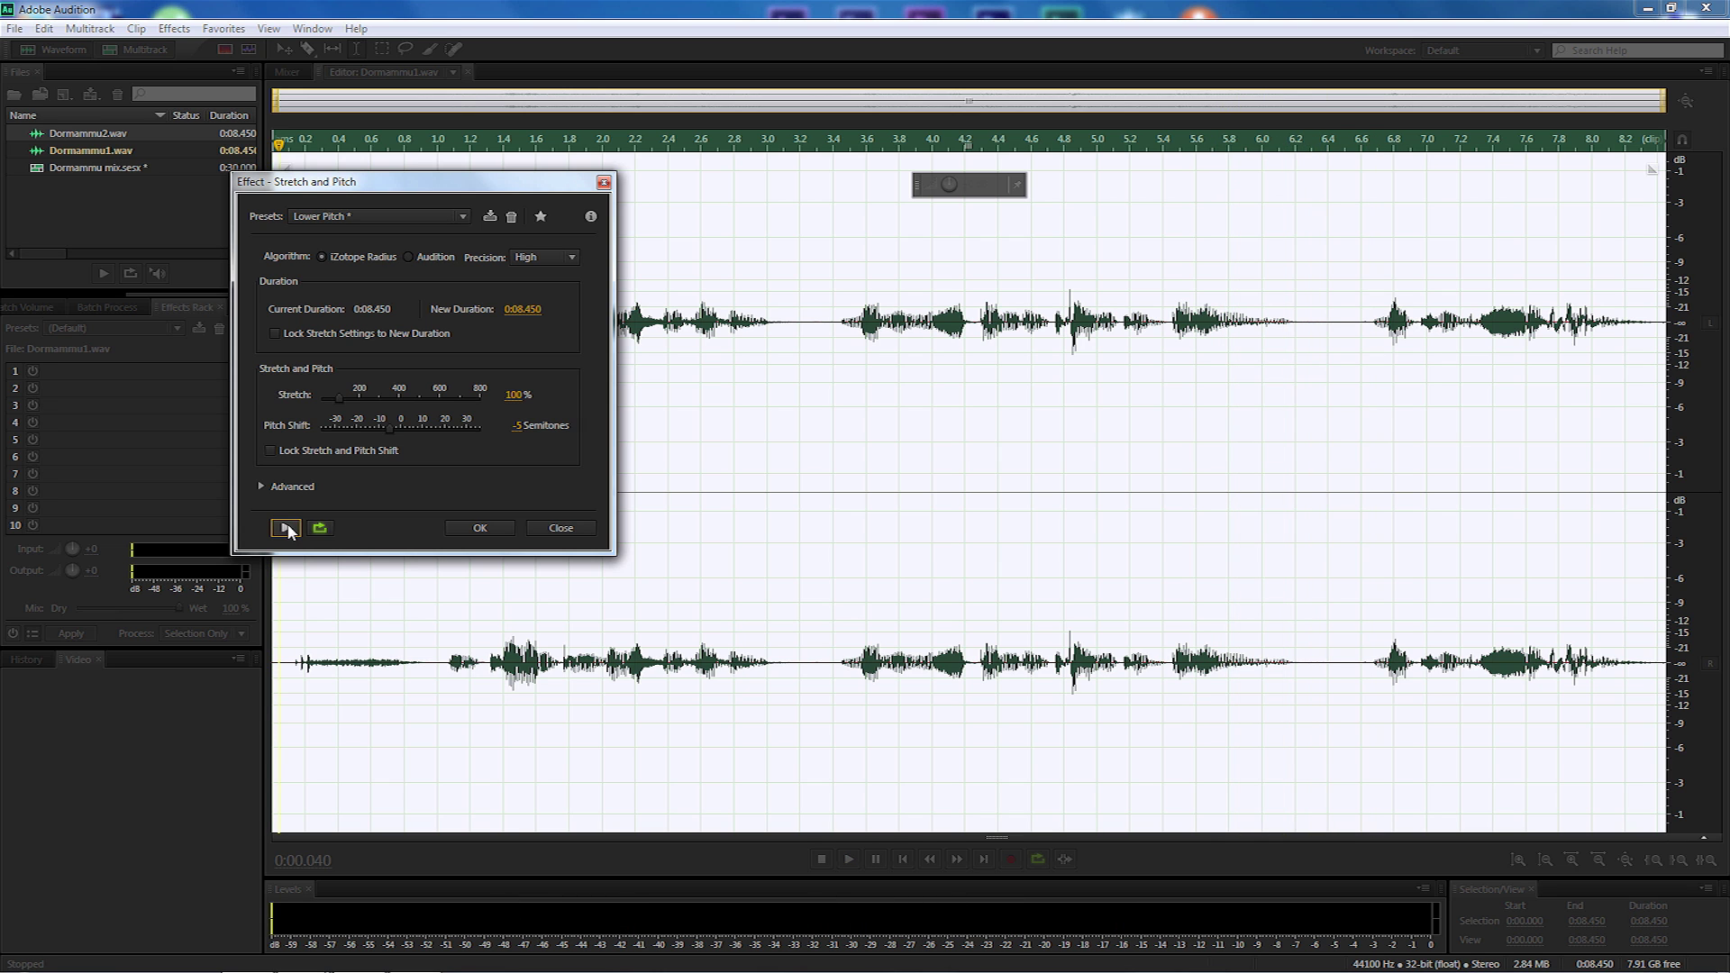
{"action": "left_click", "coordinate": [481, 528]}
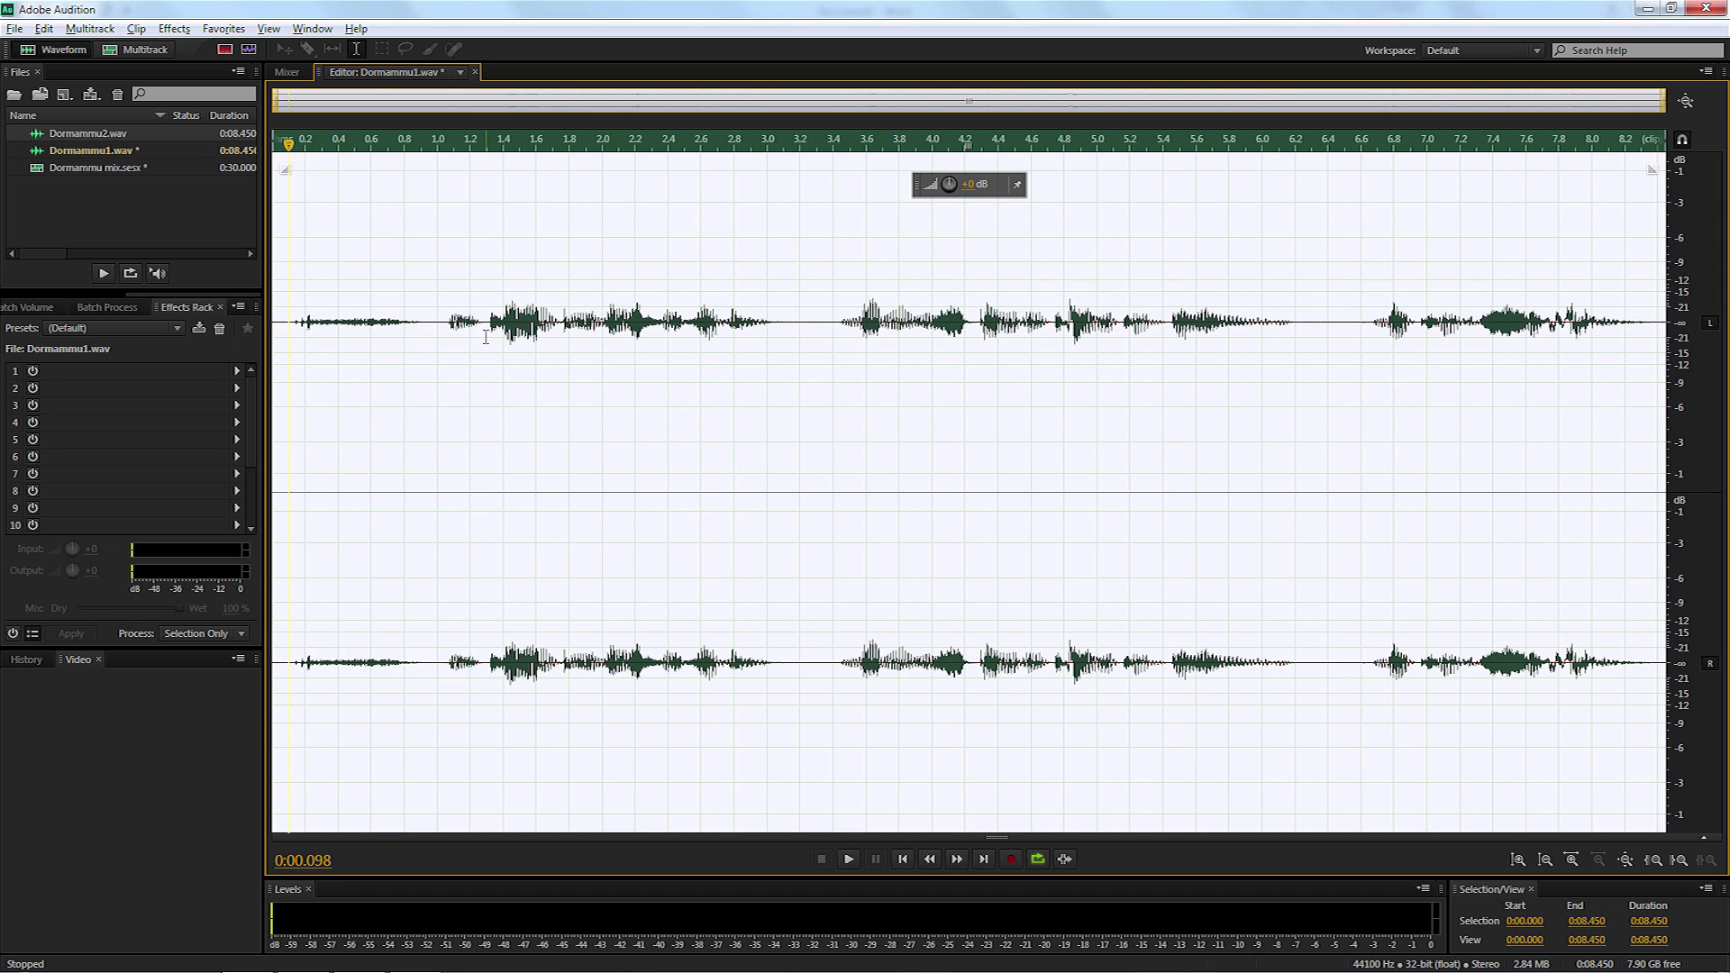
Set up a Reverb effect for Dormammu1 with 500 ms decay time, 200 ms pre-delay, 50 ms diffusion and a perception of 150.
{"action": "left_click", "coordinate": [174, 28]}
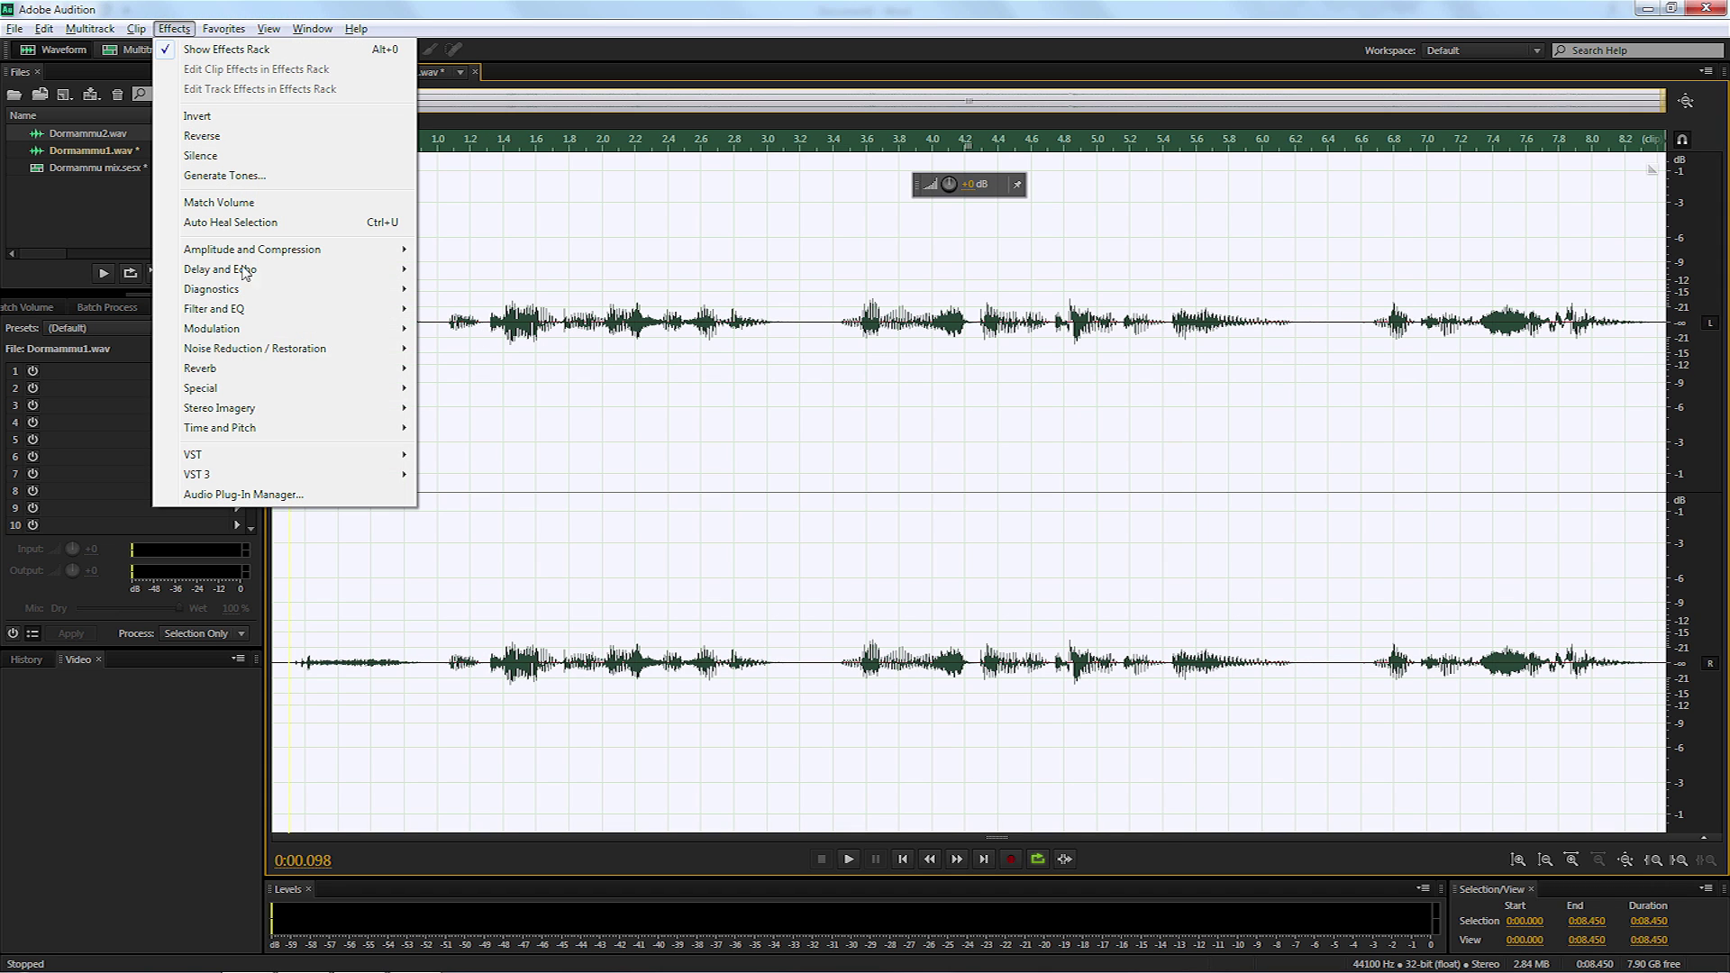
{"action": "mouse_move", "coordinate": [270, 369]}
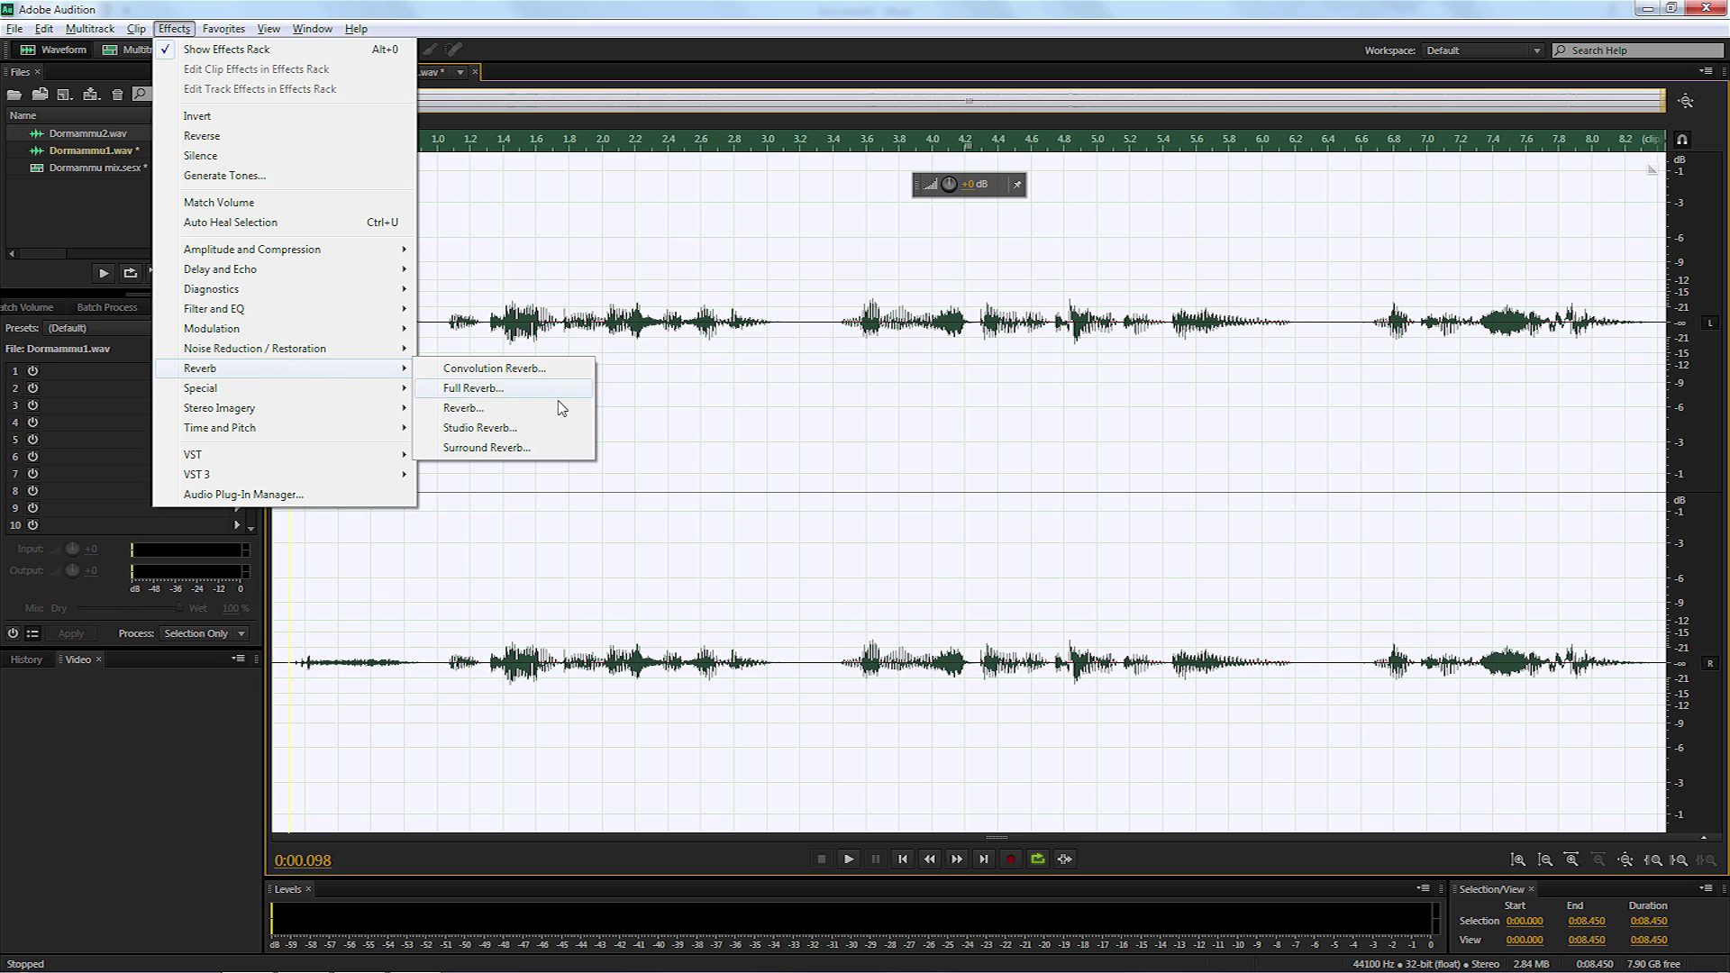
{"action": "left_click", "coordinate": [494, 407]}
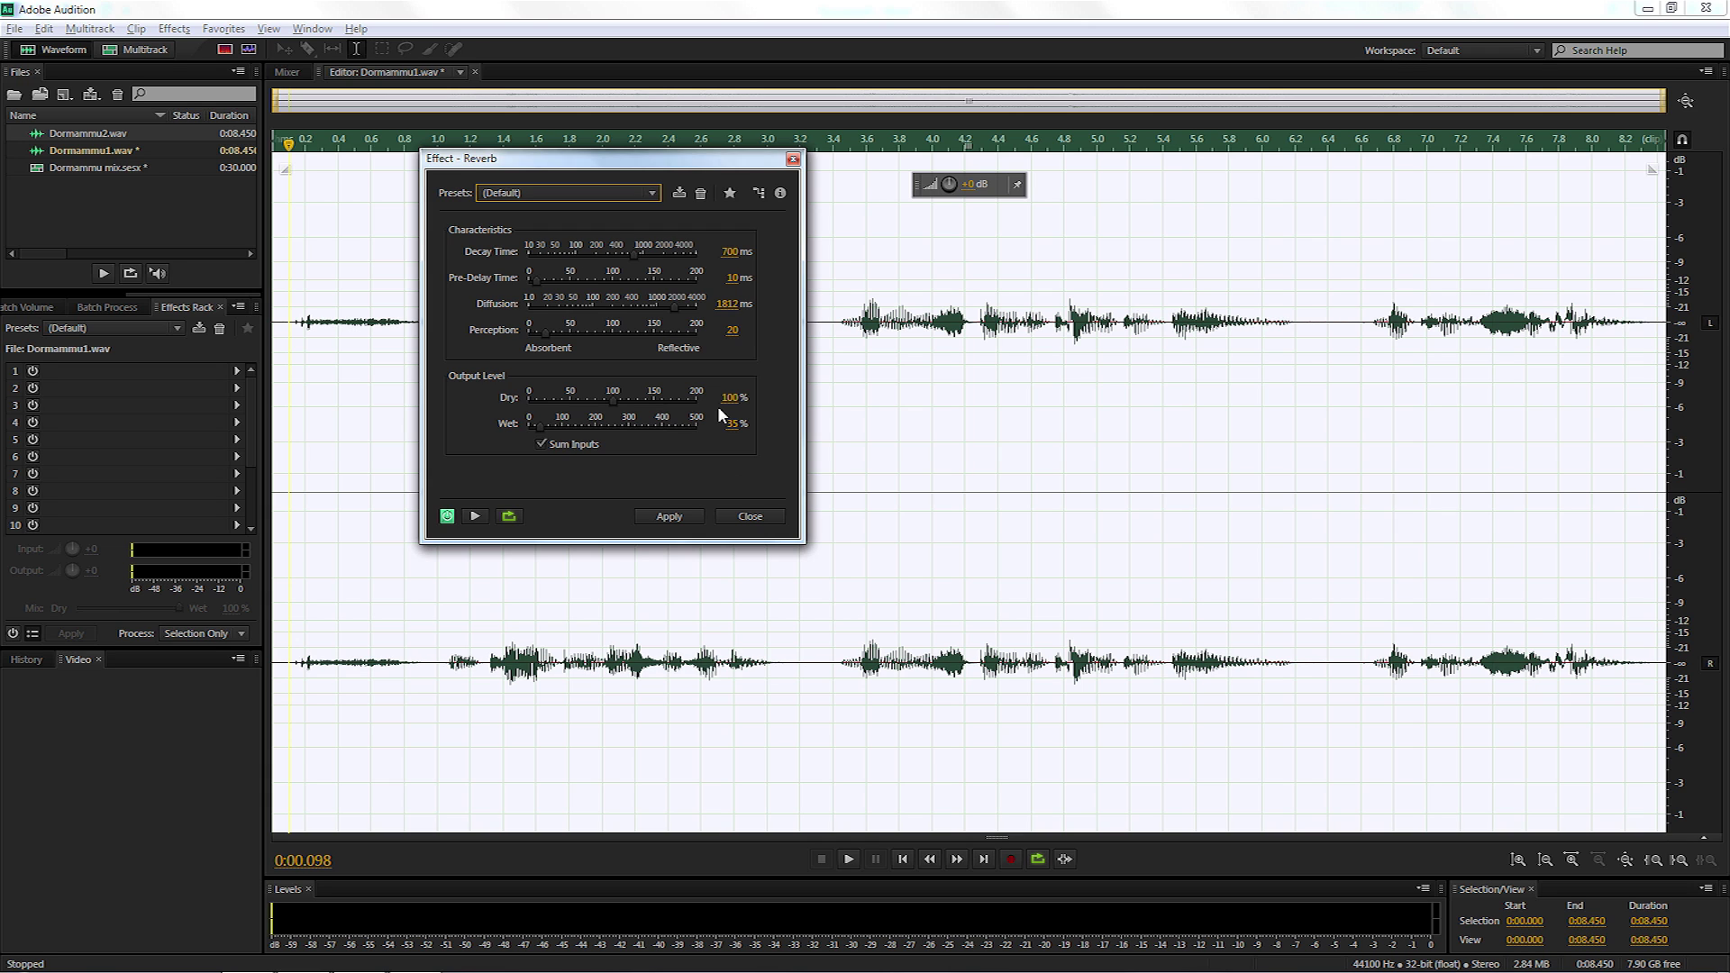
{"action": "left_click", "coordinate": [726, 252]}
{"action": "type", "text": "500"}
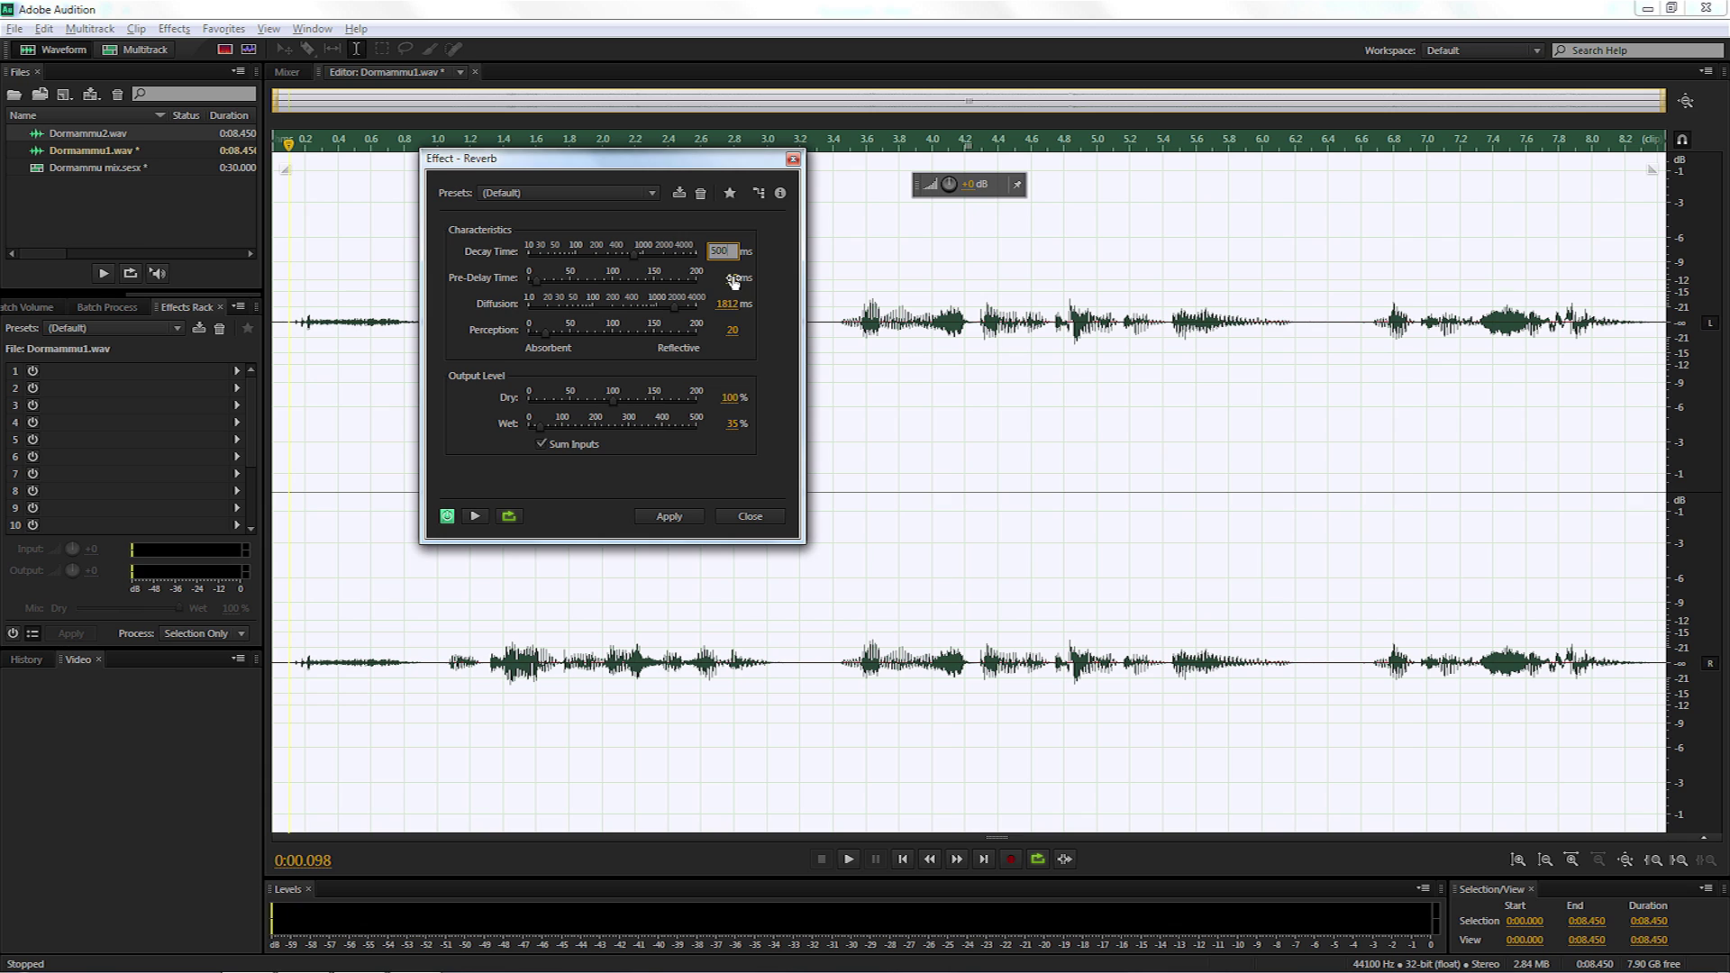
{"action": "left_click", "coordinate": [733, 278]}
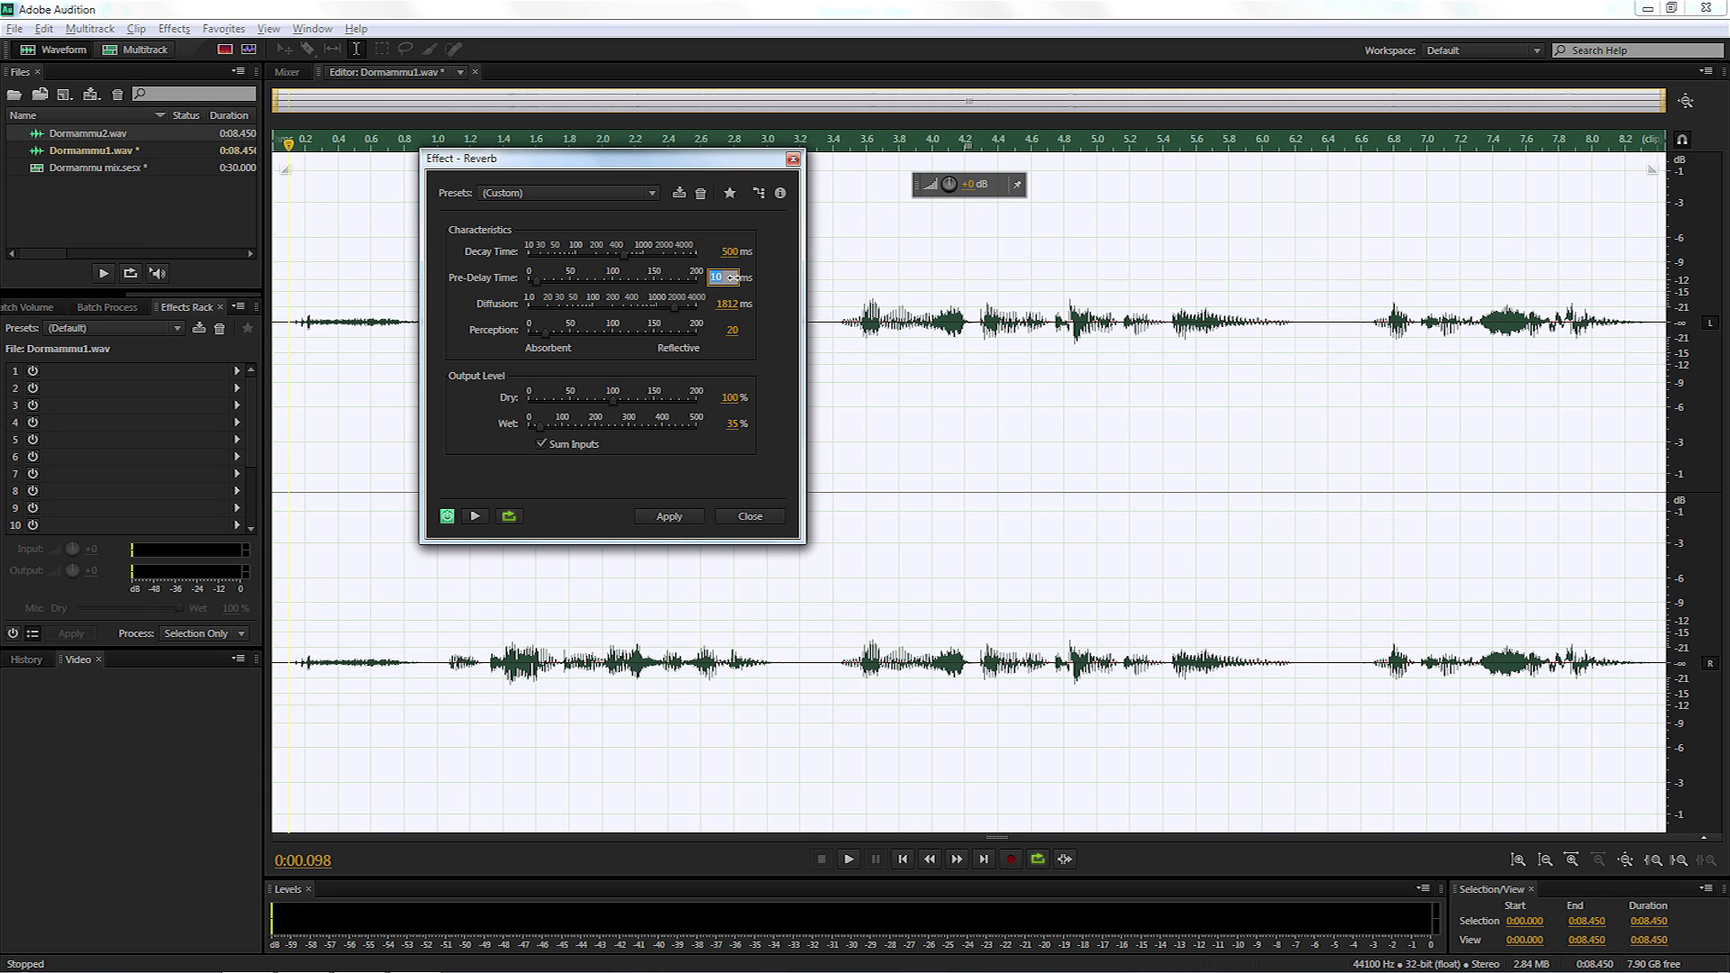
{"action": "type", "text": "200"}
{"action": "left_click", "coordinate": [722, 304]}
{"action": "type", "text": "50"}
{"action": "left_click", "coordinate": [733, 330]}
{"action": "type", "text": "1"}
{"action": "key", "text": "Return"}
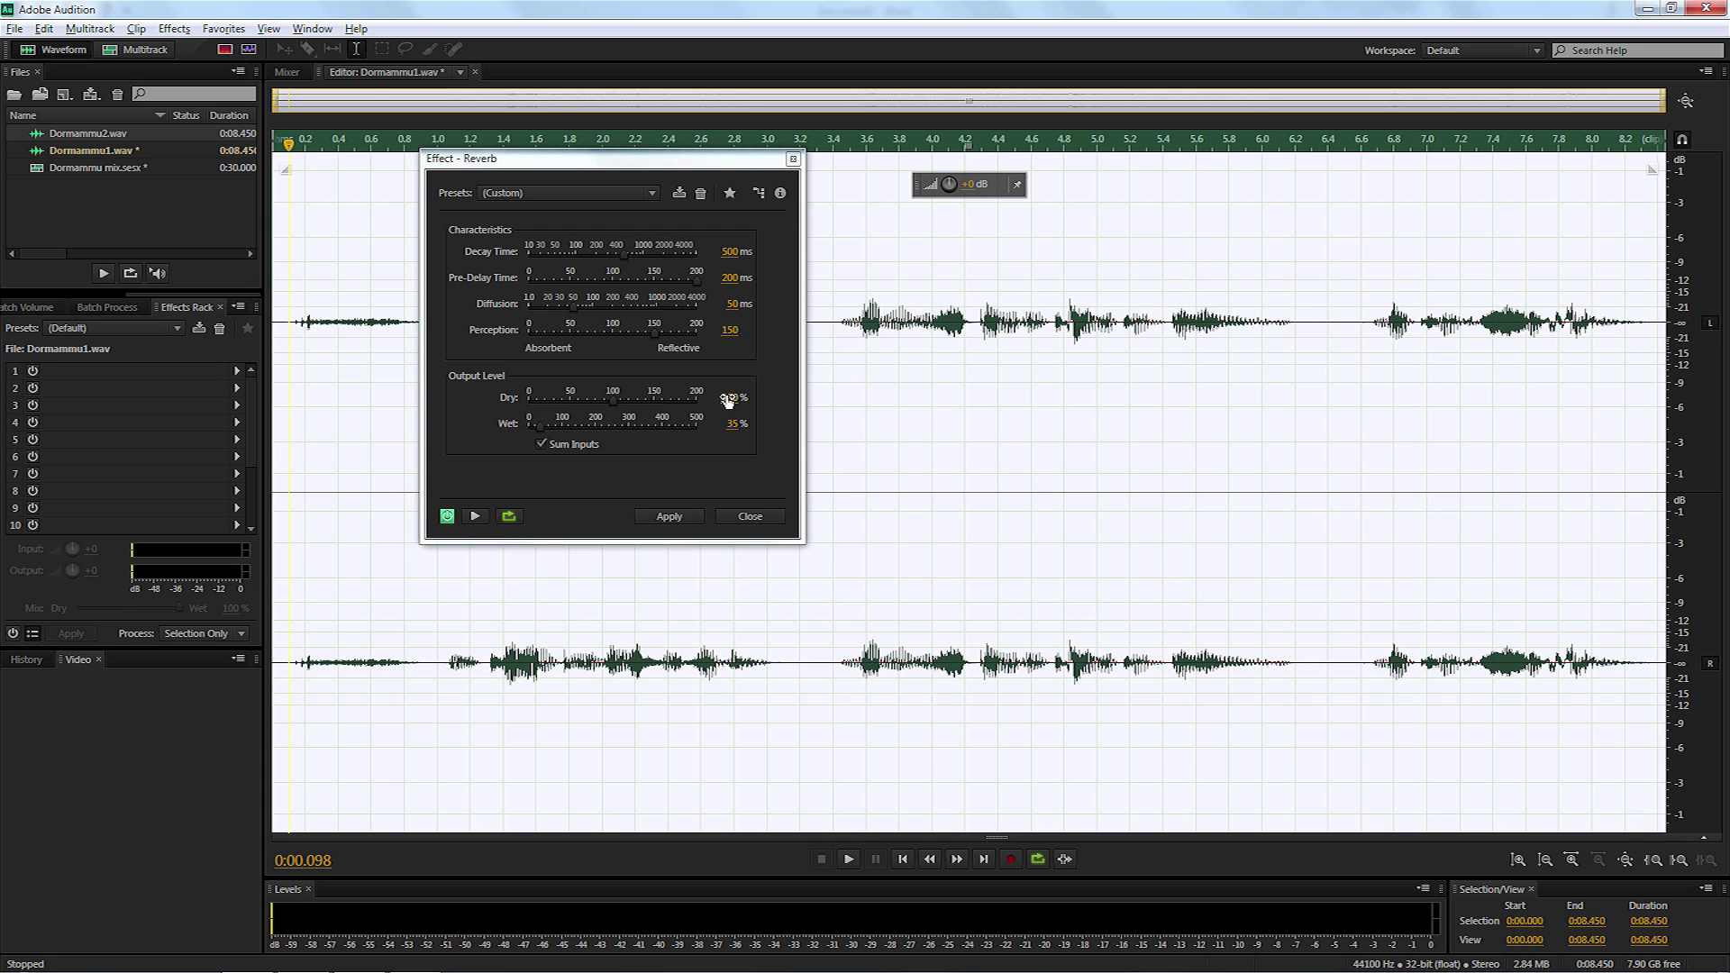
Set the reverb's dry output level to 200% and wet level to 100%, preview it, and apply it to Dormammu1.
{"action": "left_click", "coordinate": [727, 397]}
{"action": "type", "text": "20"}
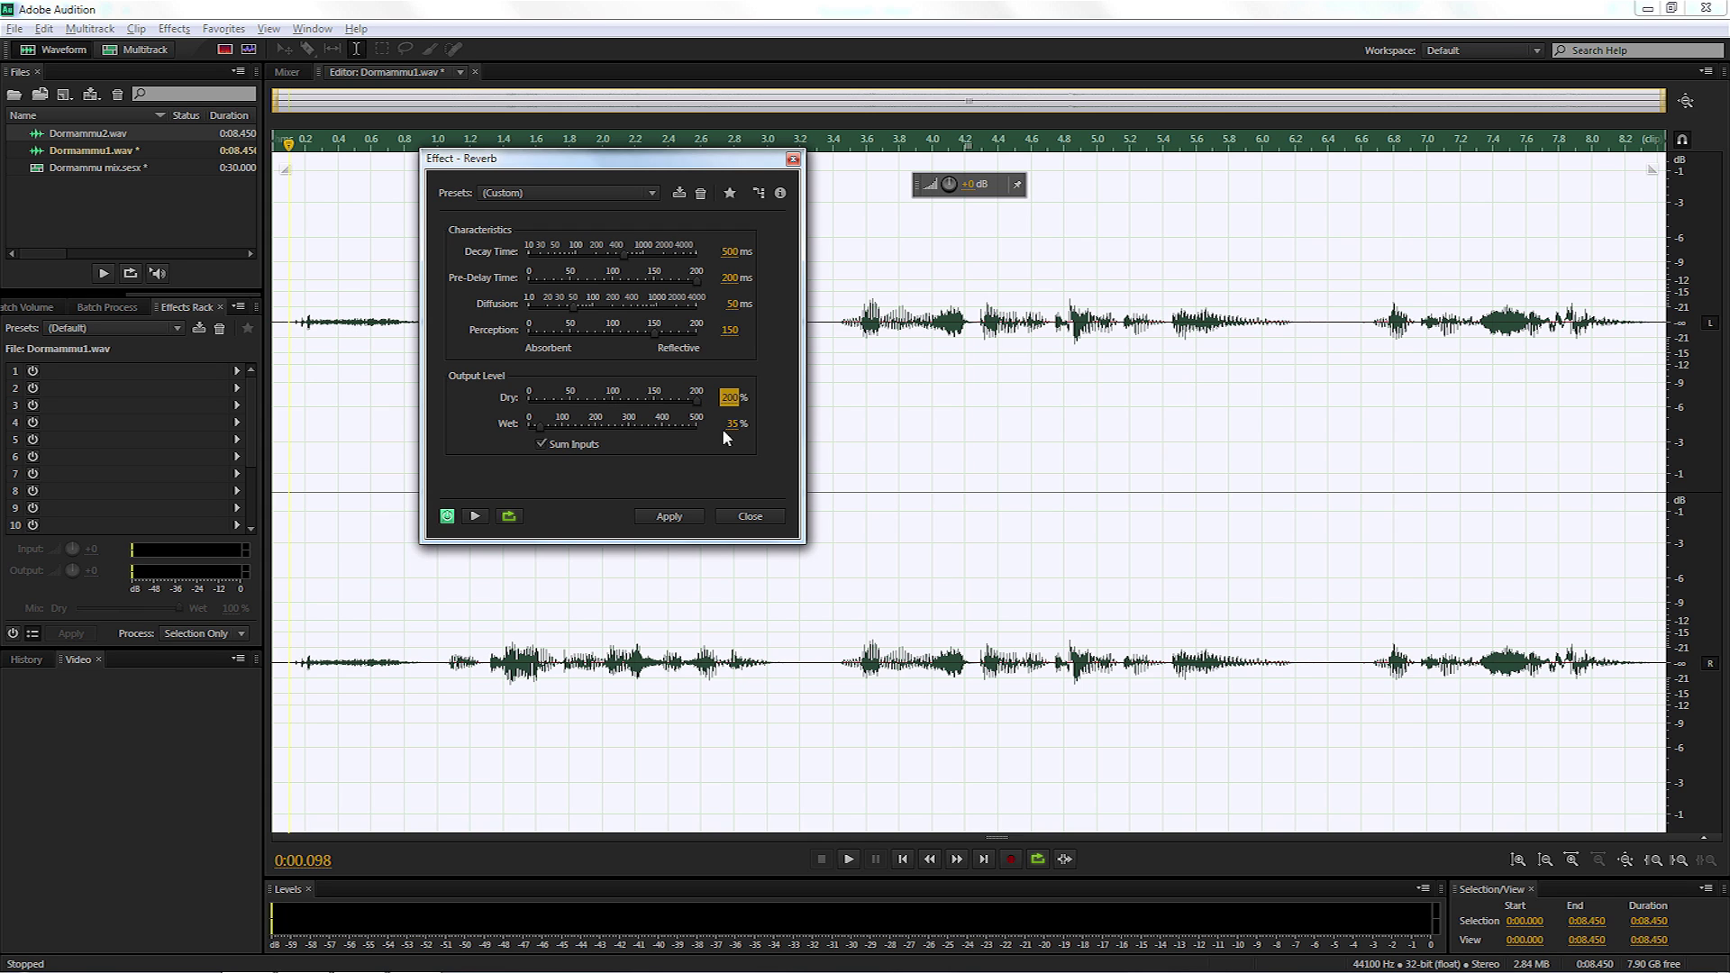
{"action": "left_click", "coordinate": [733, 428]}
{"action": "type", "text": "100"}
{"action": "left_click", "coordinate": [475, 516]}
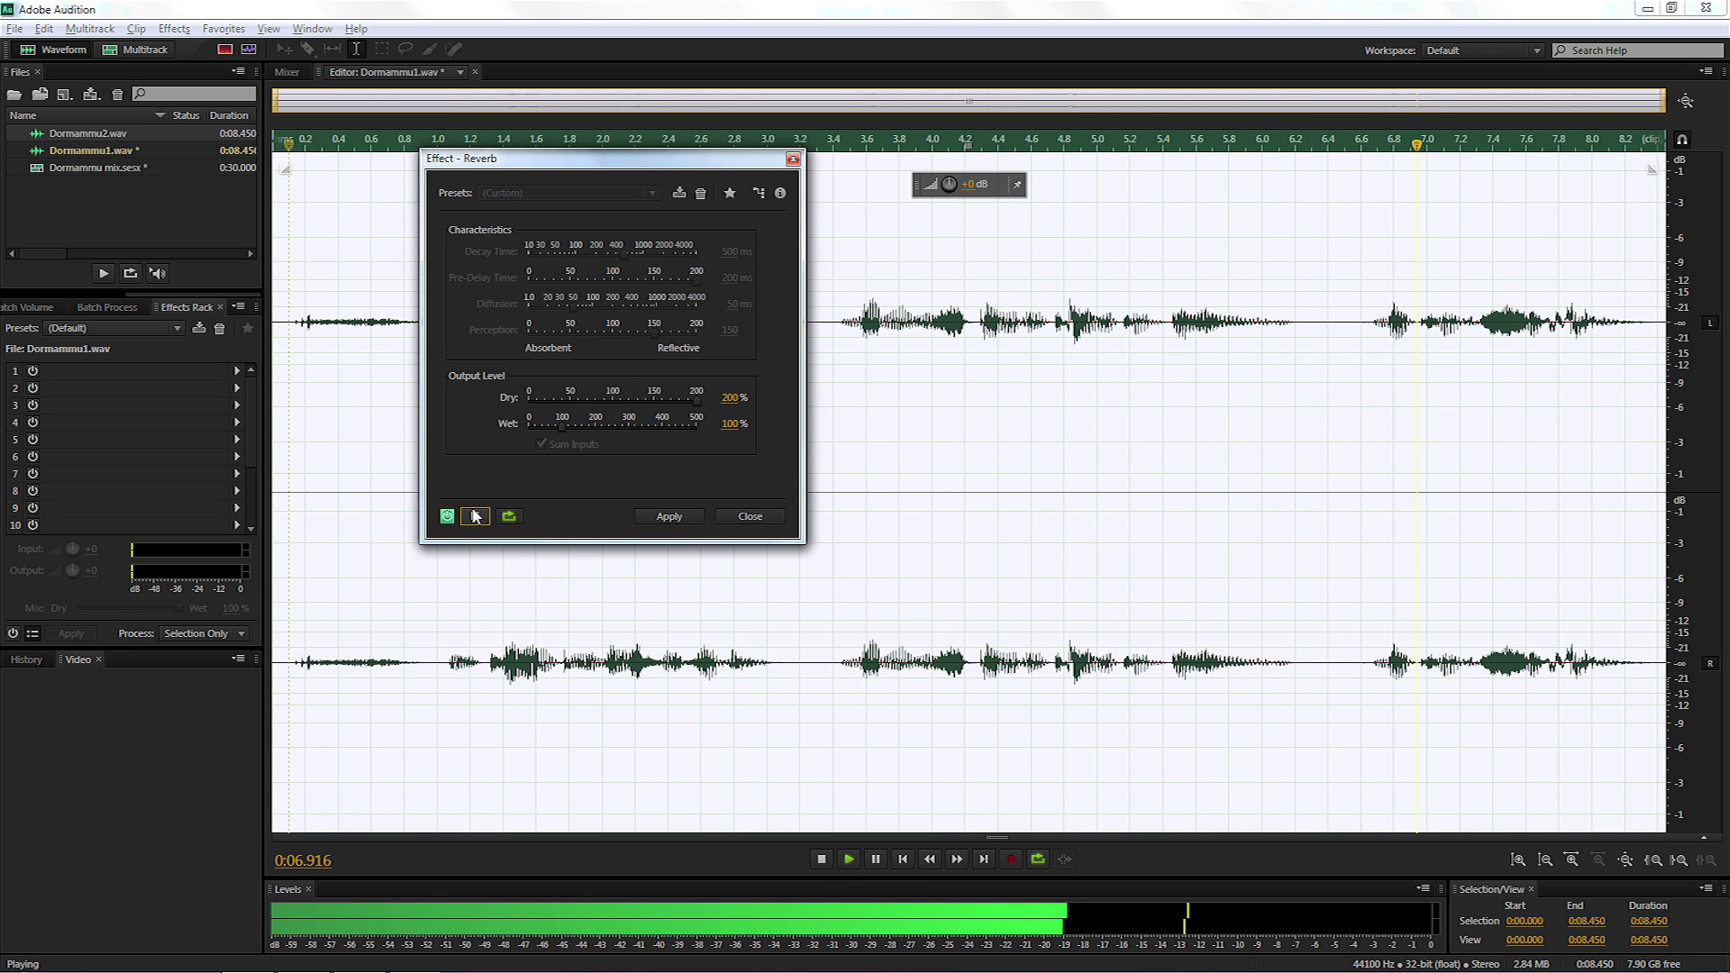
{"action": "left_click", "coordinate": [477, 517]}
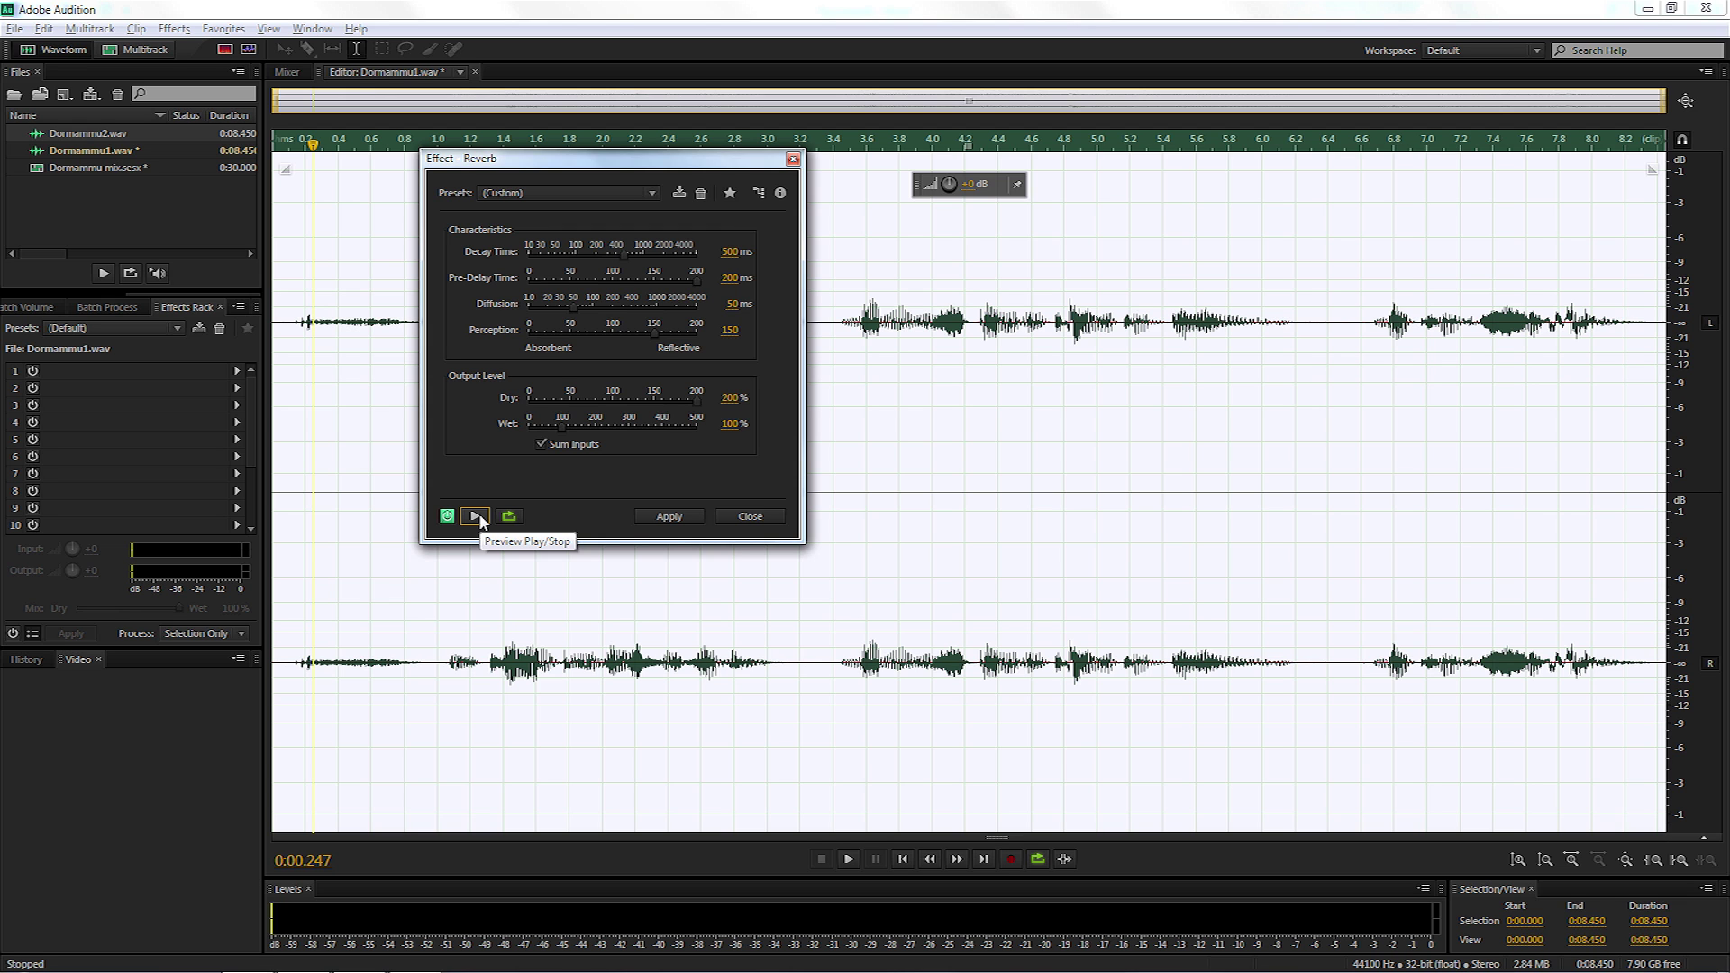
{"action": "left_click", "coordinate": [657, 516]}
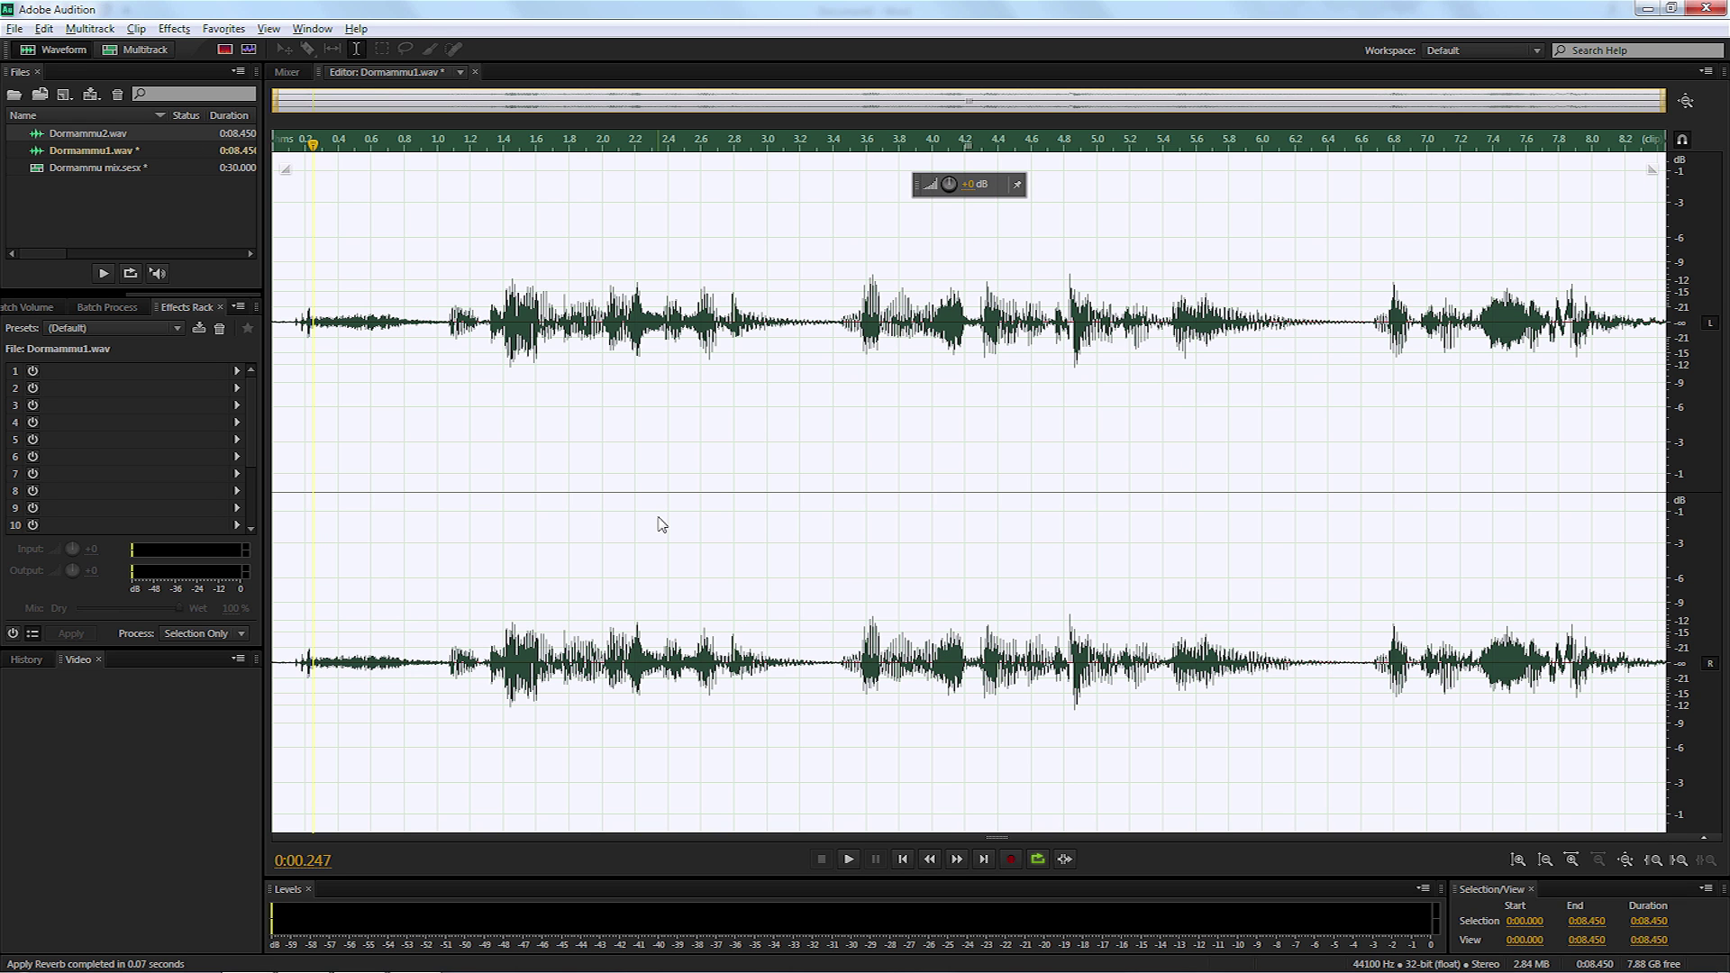
Return to the multitrack session and play both Dormammu tracks together from the start.
{"action": "left_click", "coordinate": [159, 54]}
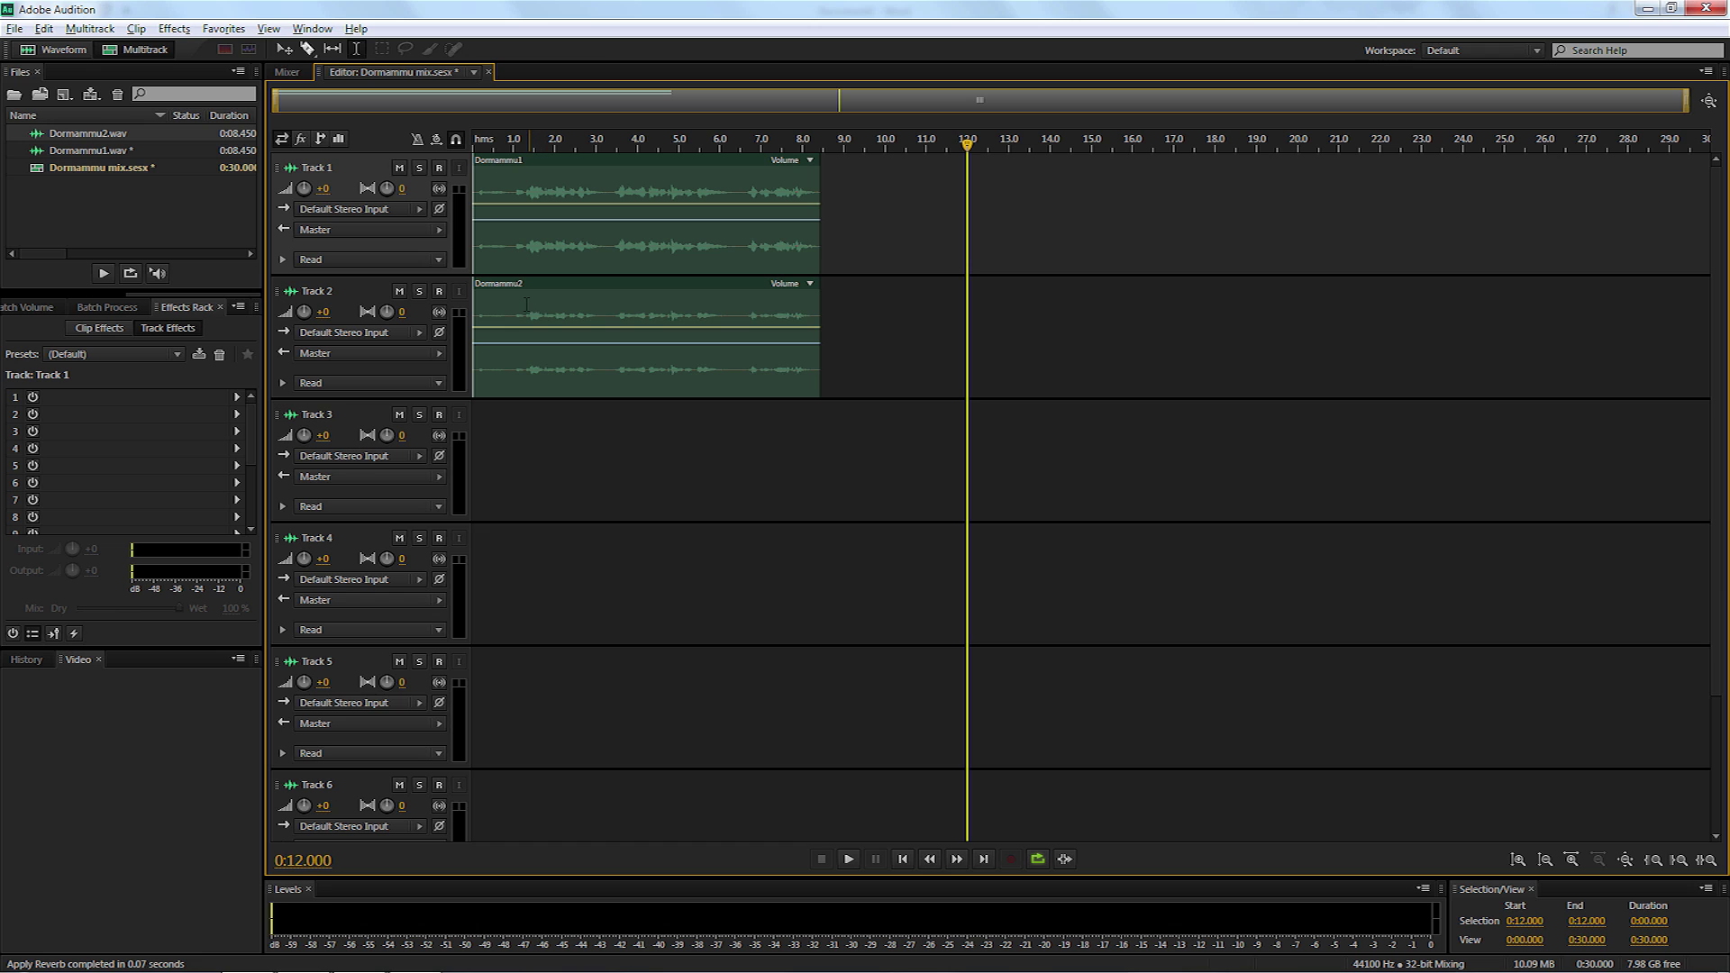
{"action": "left_click", "coordinate": [475, 140]}
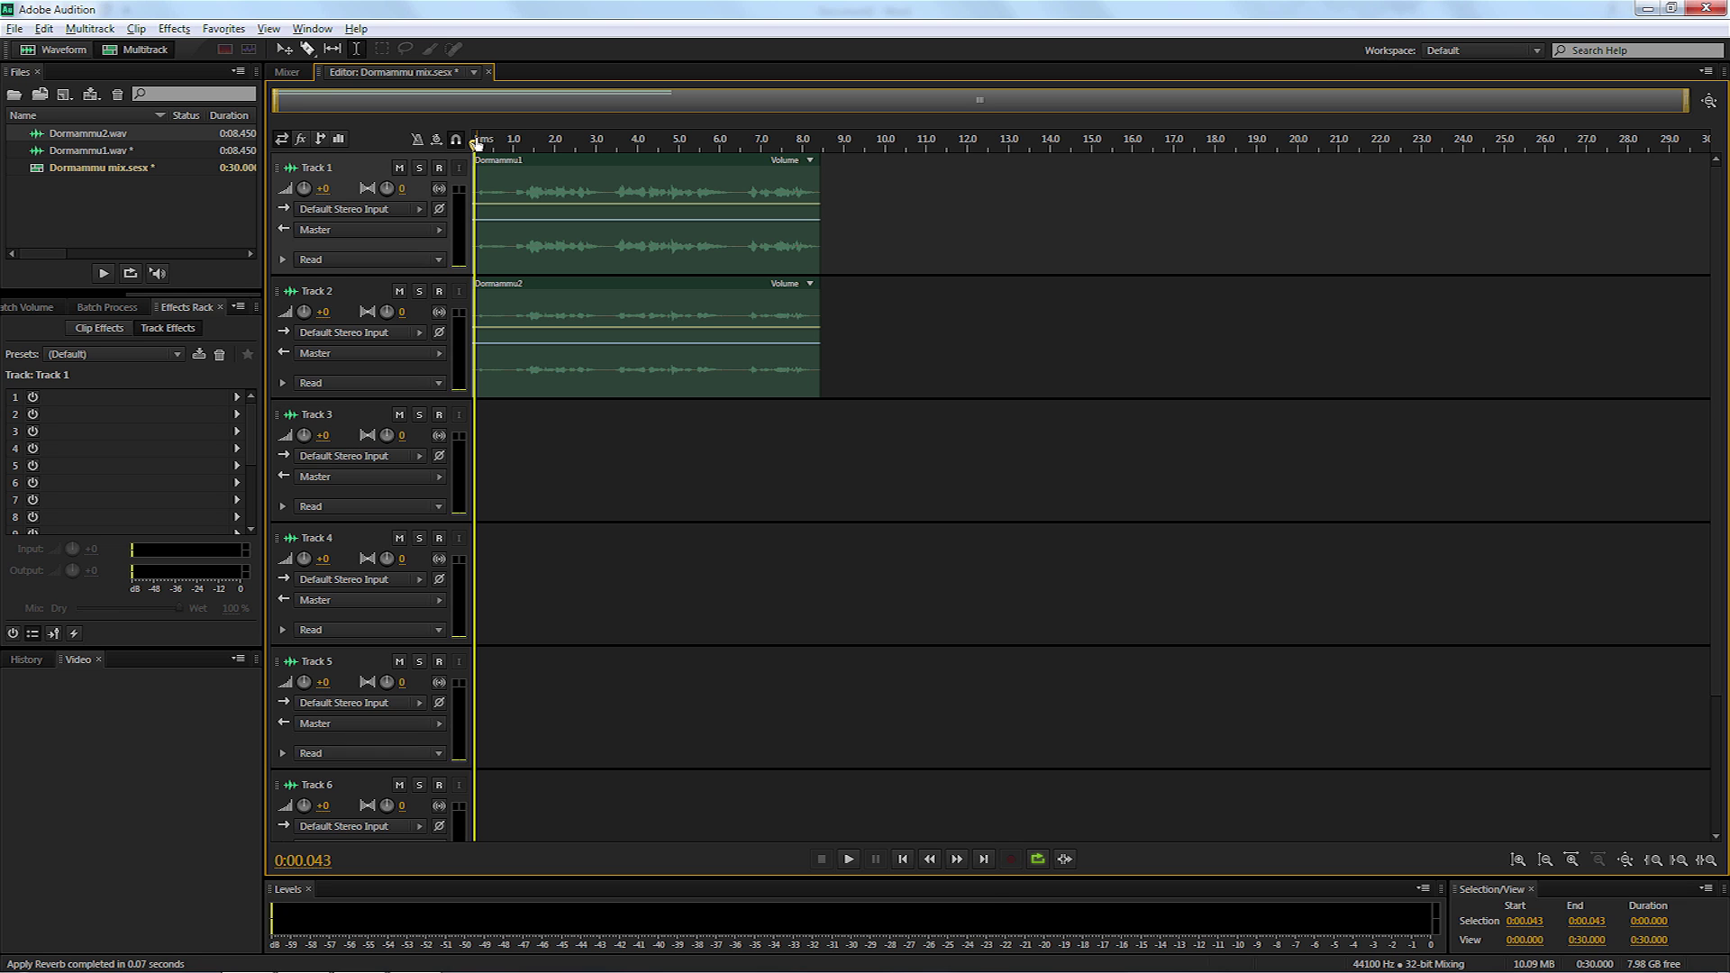
{"action": "key", "text": "space"}
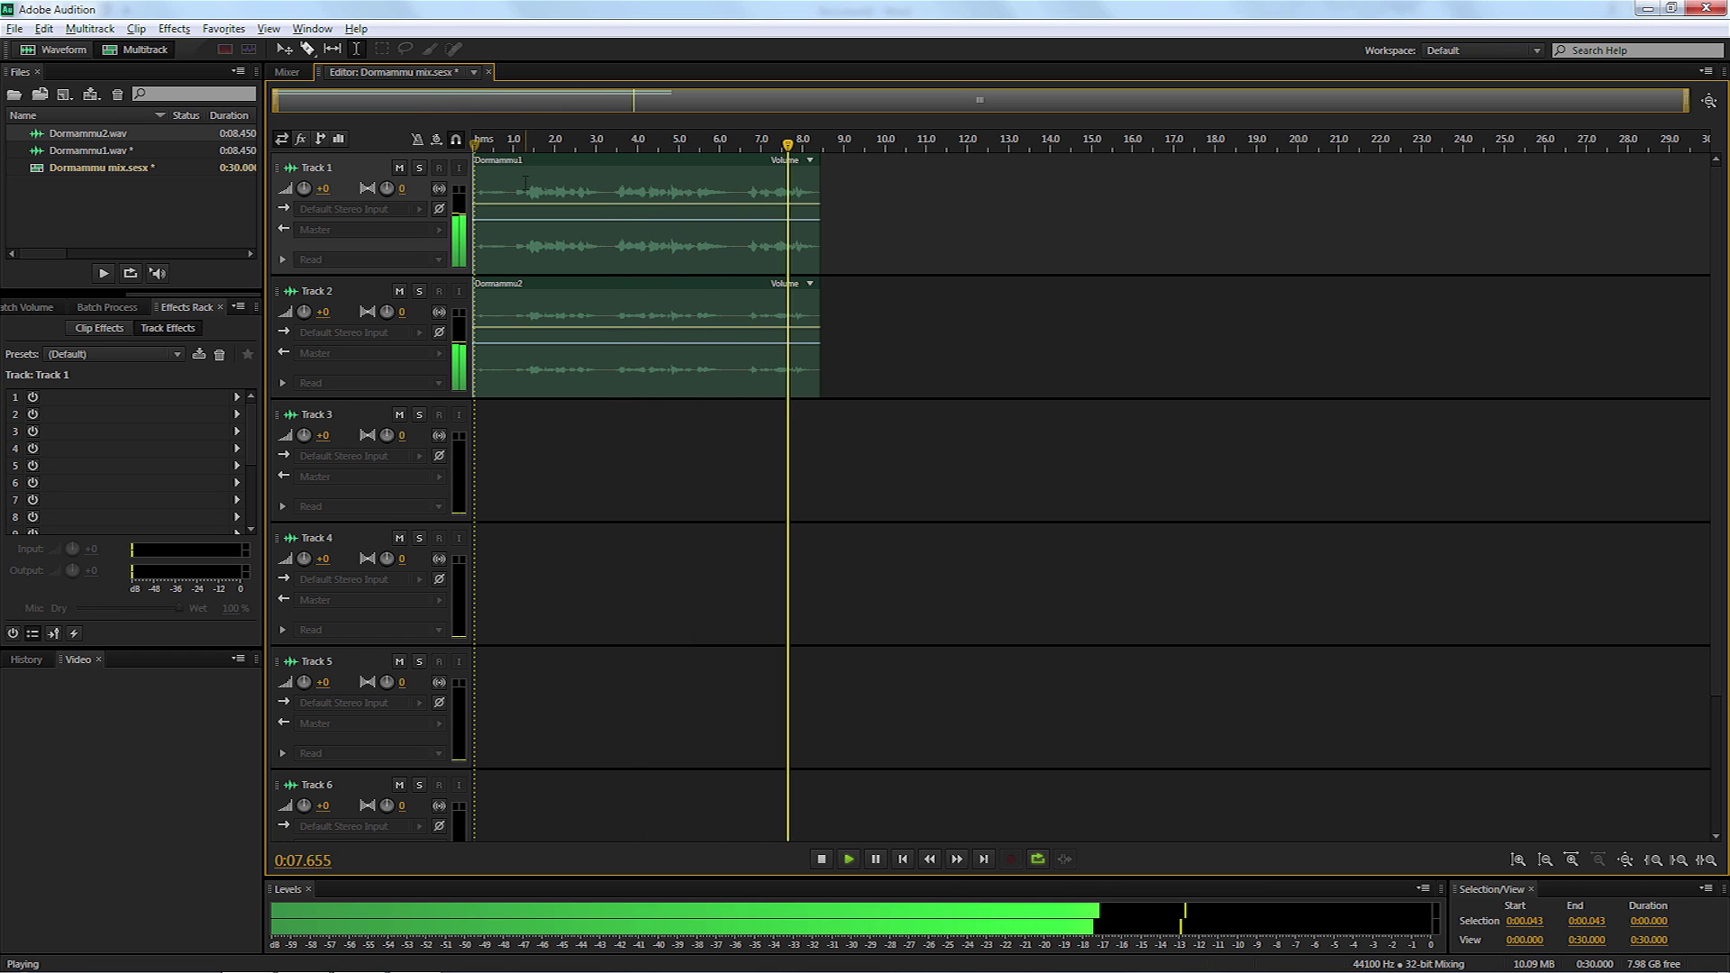
Open the Dormammu2 clip on Track 2 for waveform editing, listen to it, and return the playhead to the start.
{"action": "left_click", "coordinate": [578, 290]}
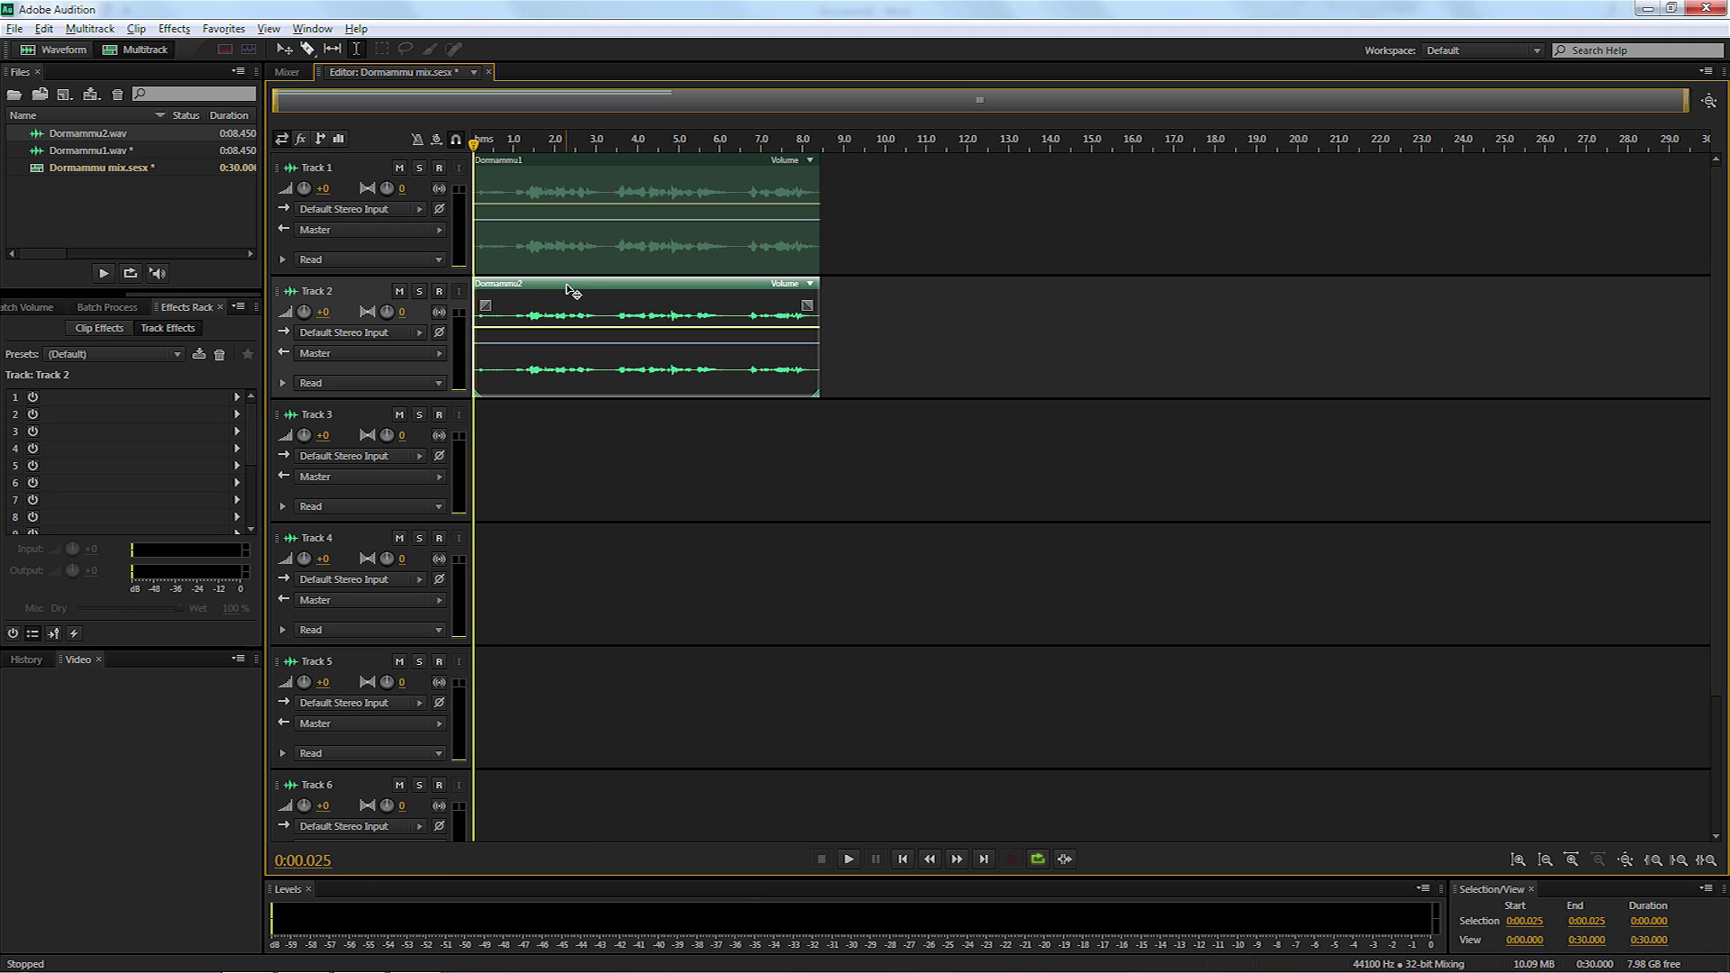
{"action": "double_click", "coordinate": [573, 290]}
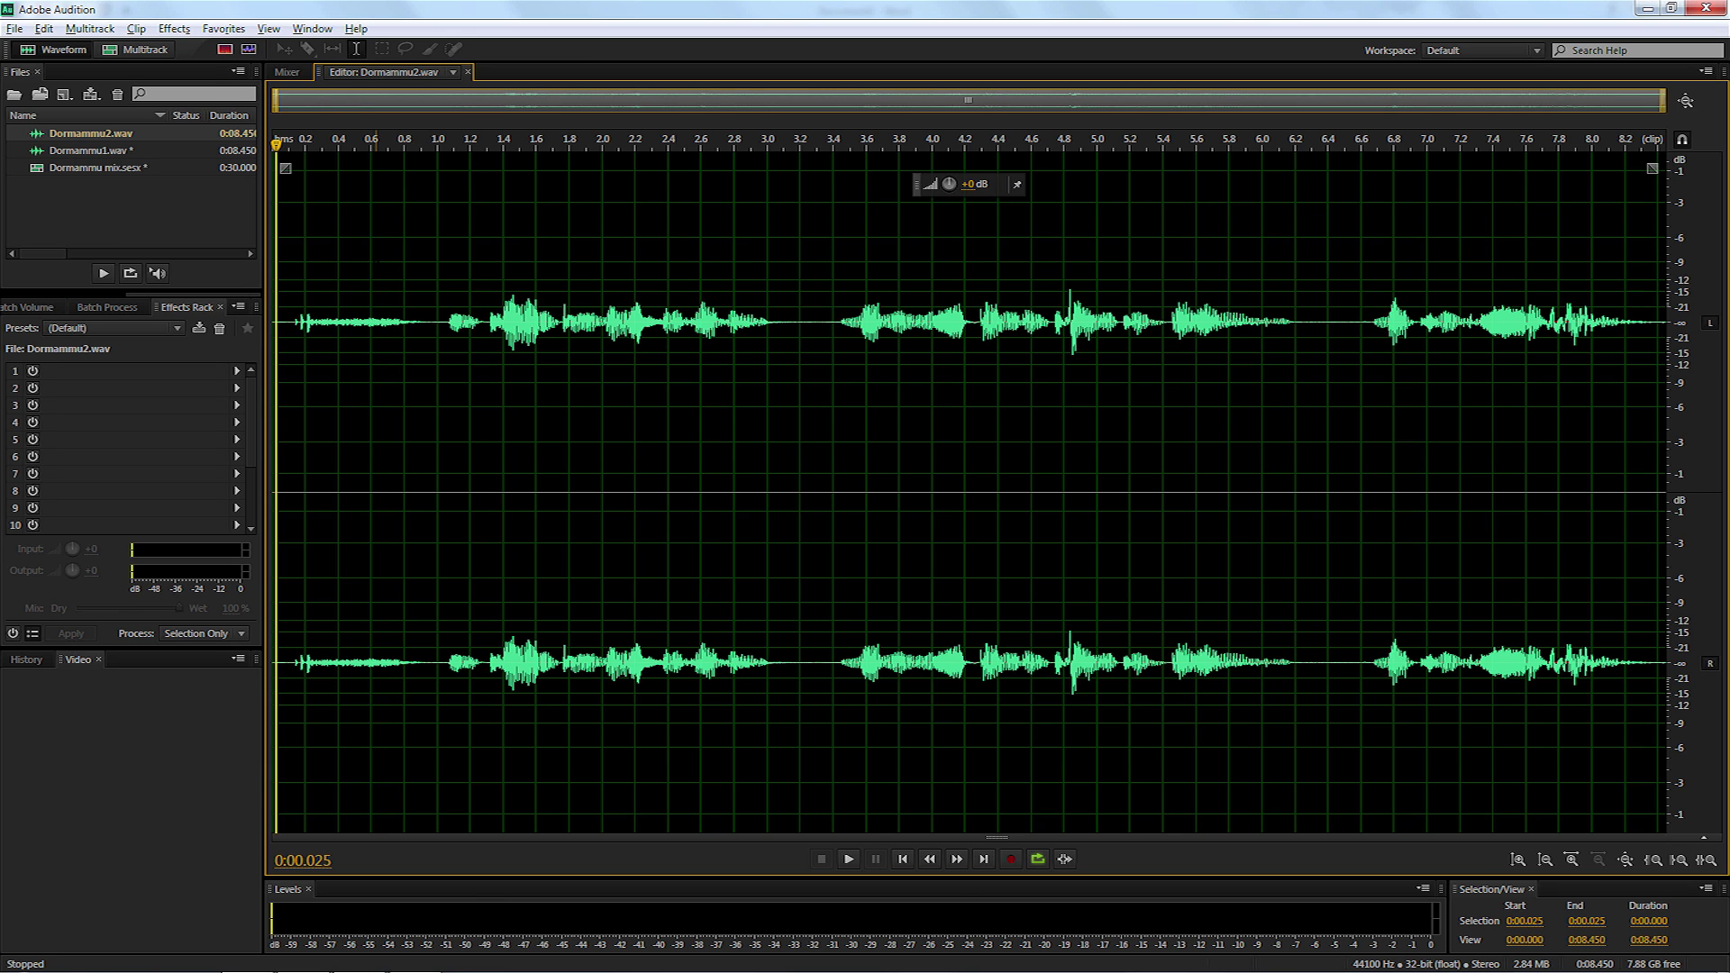
{"action": "key", "text": "space"}
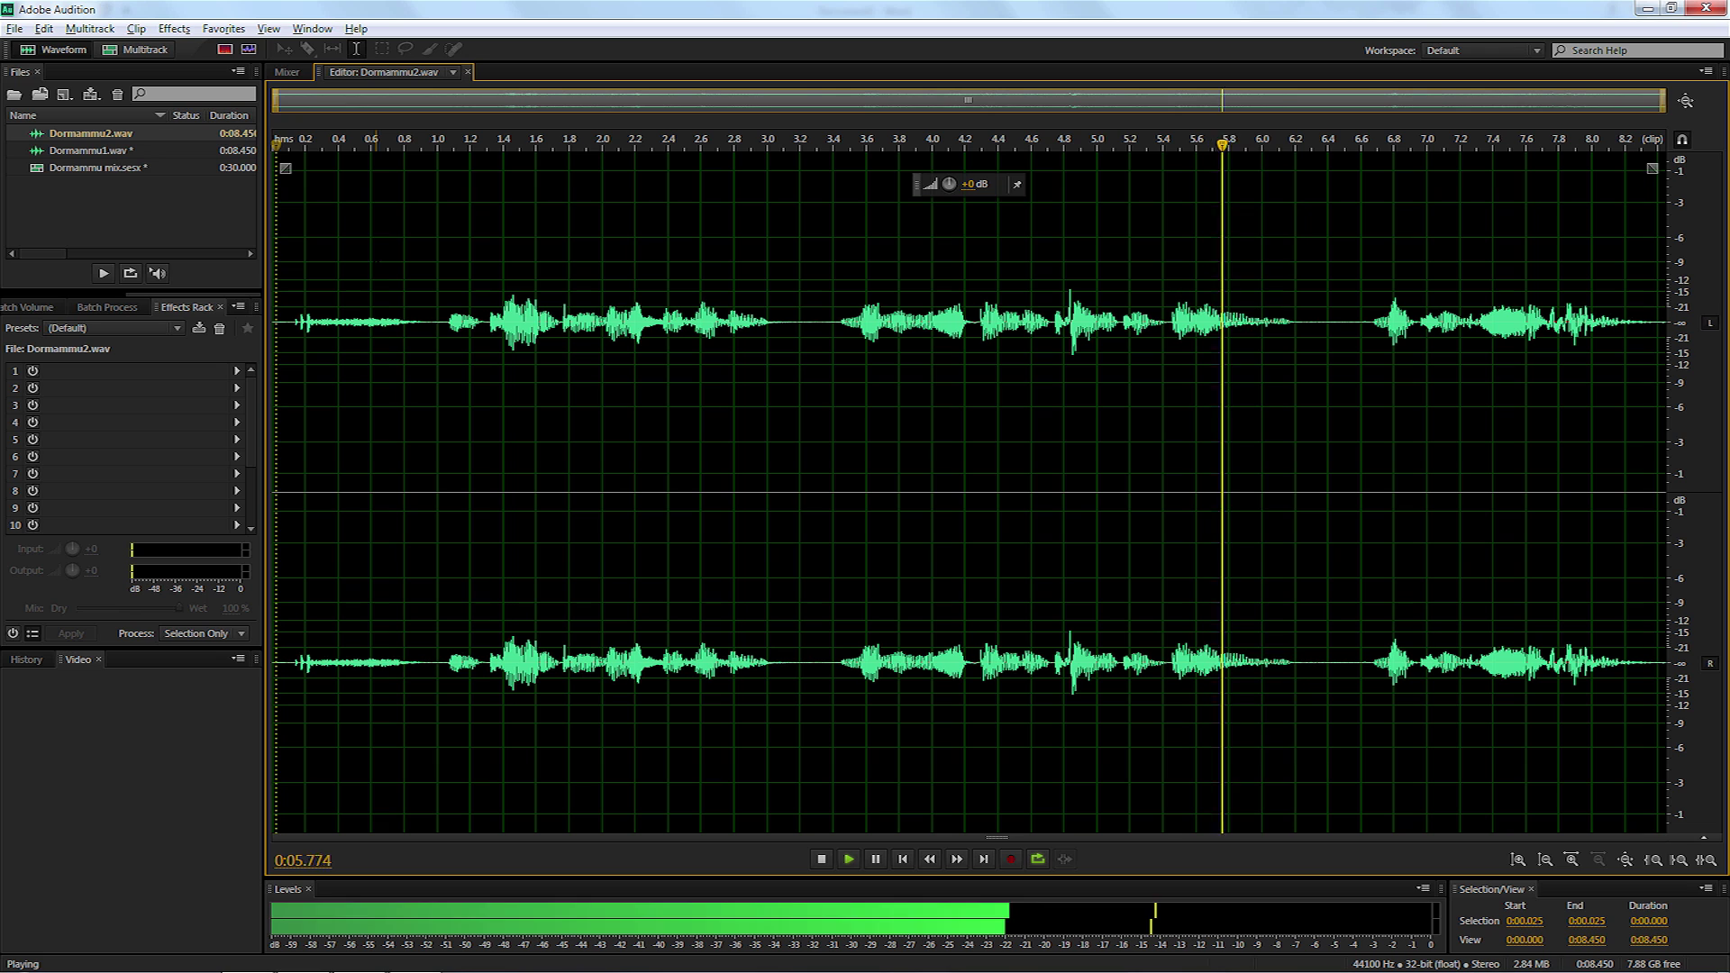
{"action": "key", "text": "space"}
{"action": "key", "text": "Home"}
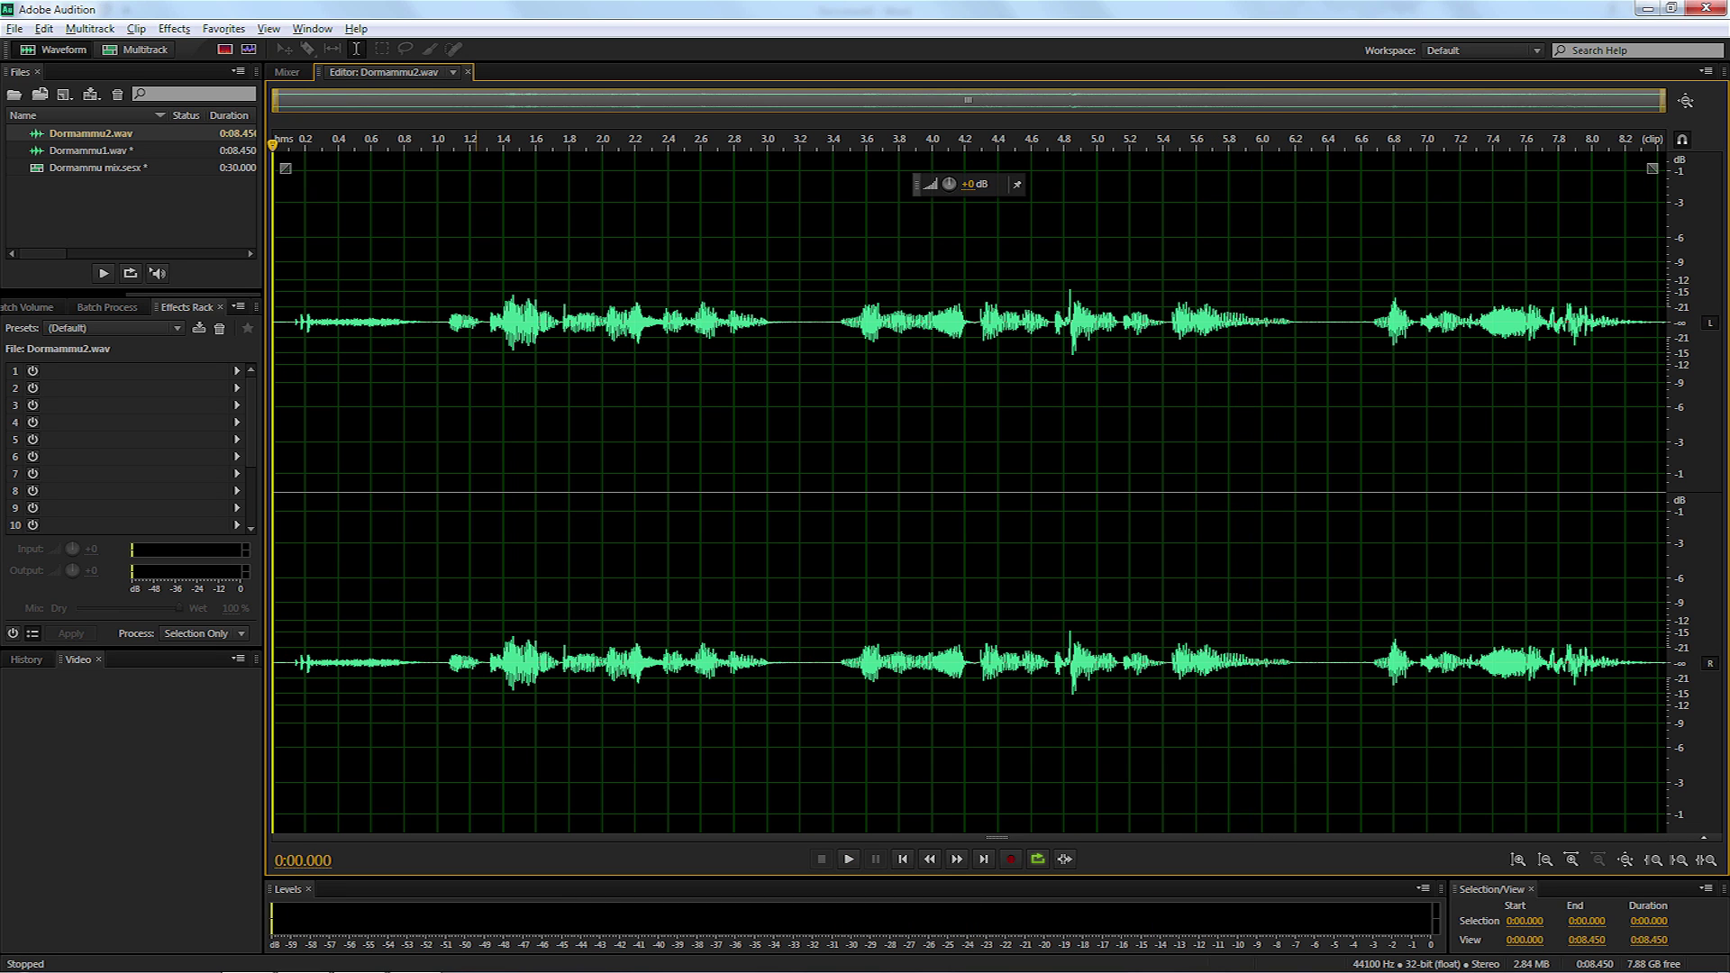
Set up a Convolution Reverb effect for Dormammu2 using the Unreal Chamber preset with the EndlessTunnel impulse.
{"action": "left_click", "coordinate": [180, 30]}
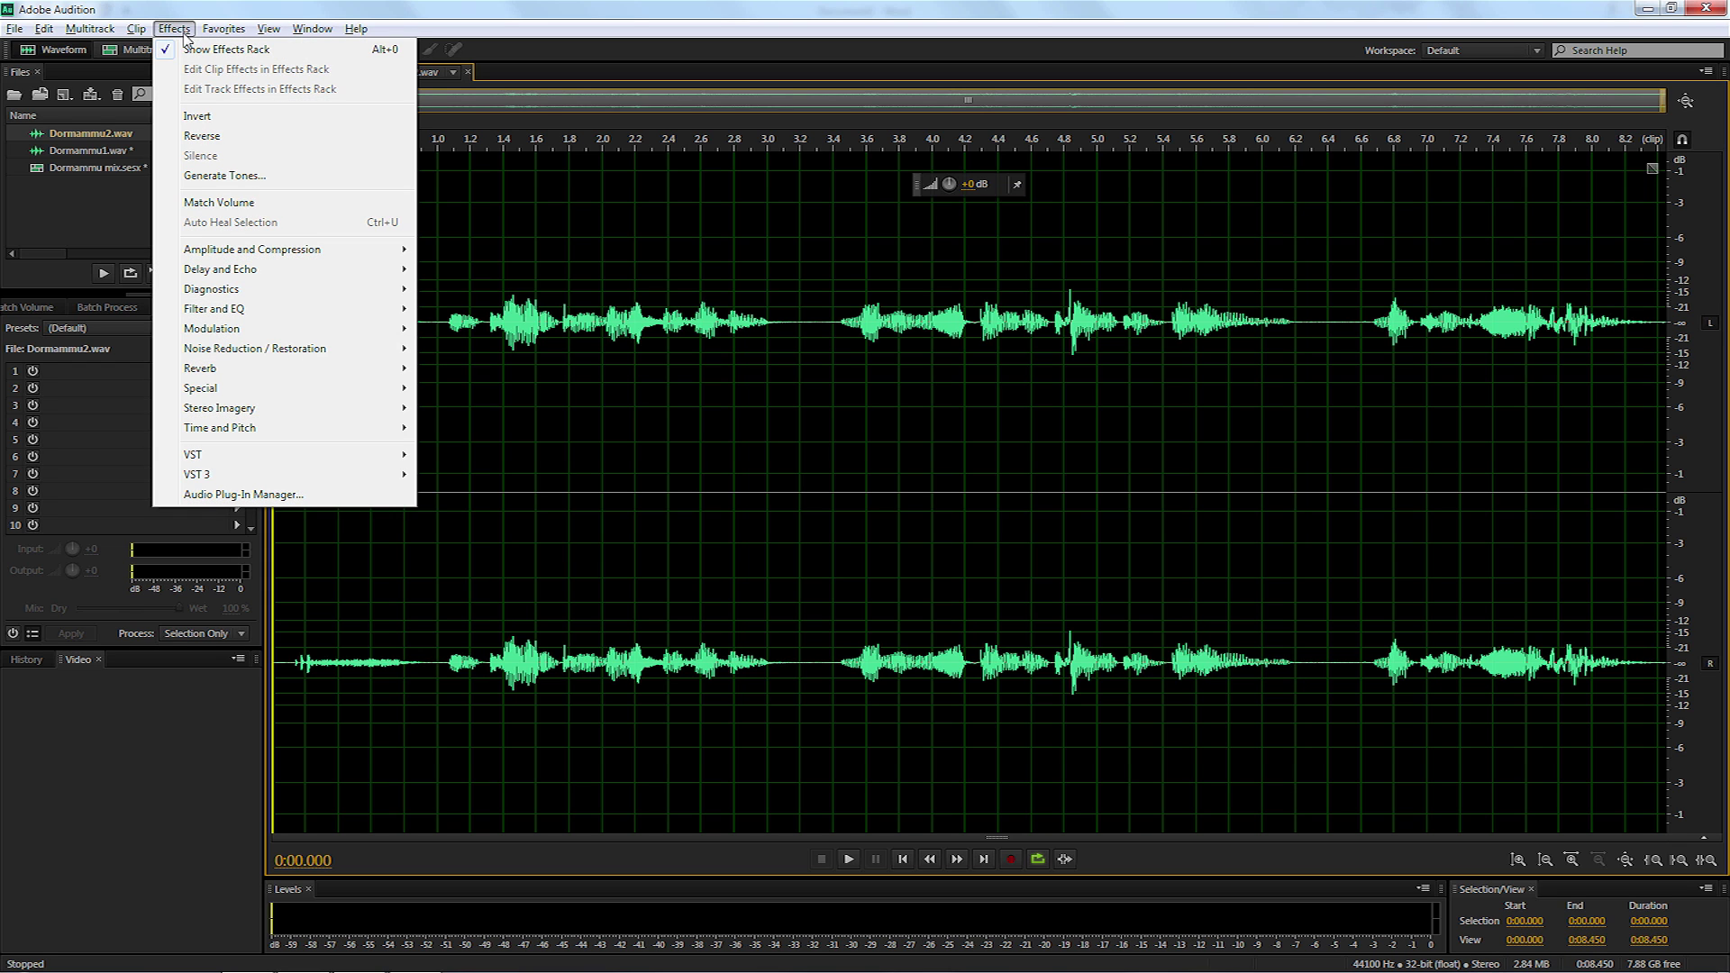
{"action": "mouse_move", "coordinate": [331, 370]}
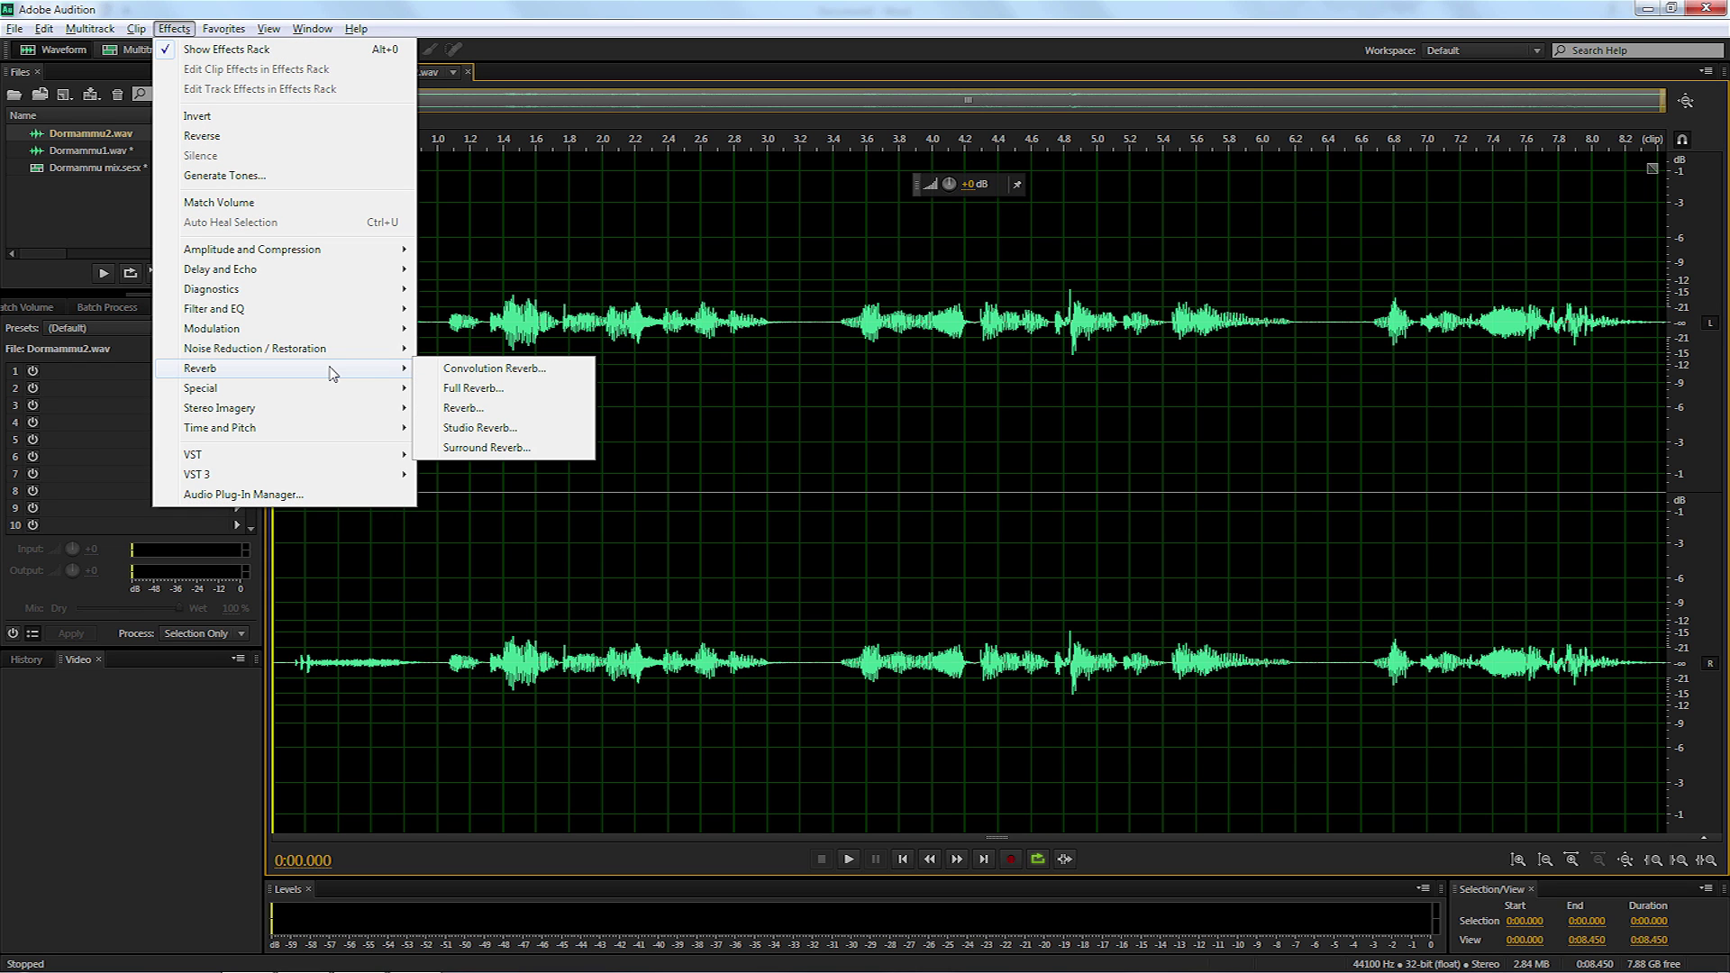
{"action": "left_click", "coordinate": [507, 374]}
{"action": "left_click_drag", "start_coordinate": [541, 263], "coordinate": [793, 257]}
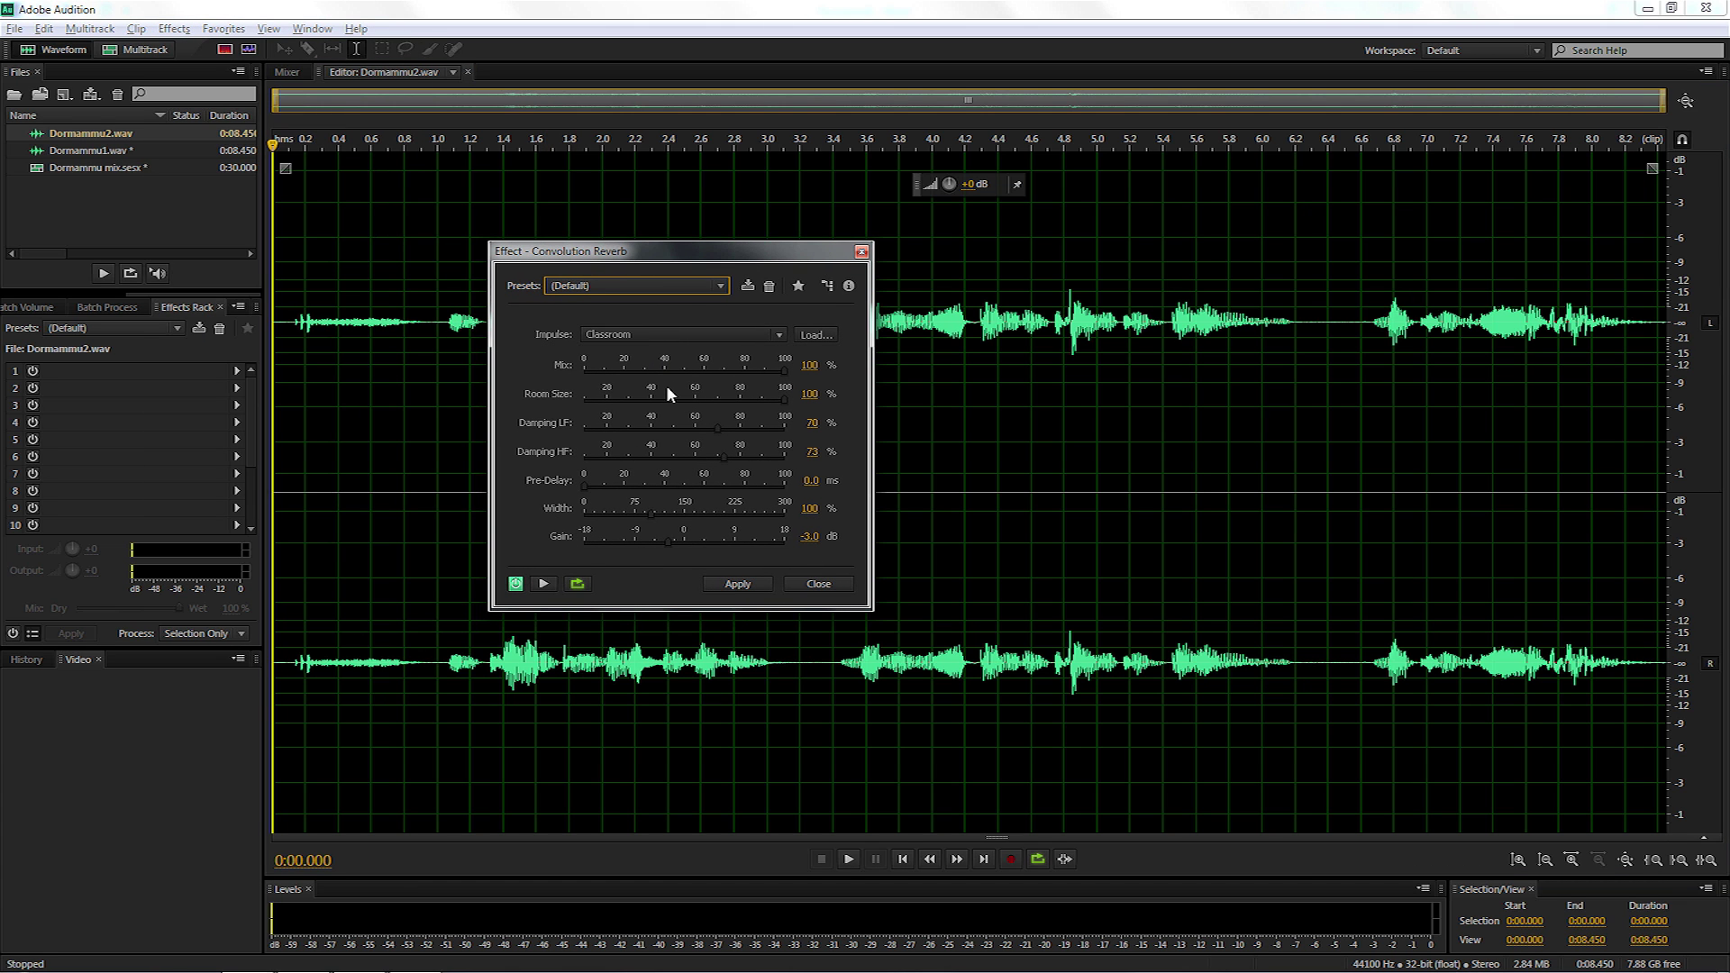
{"action": "left_click", "coordinate": [665, 285]}
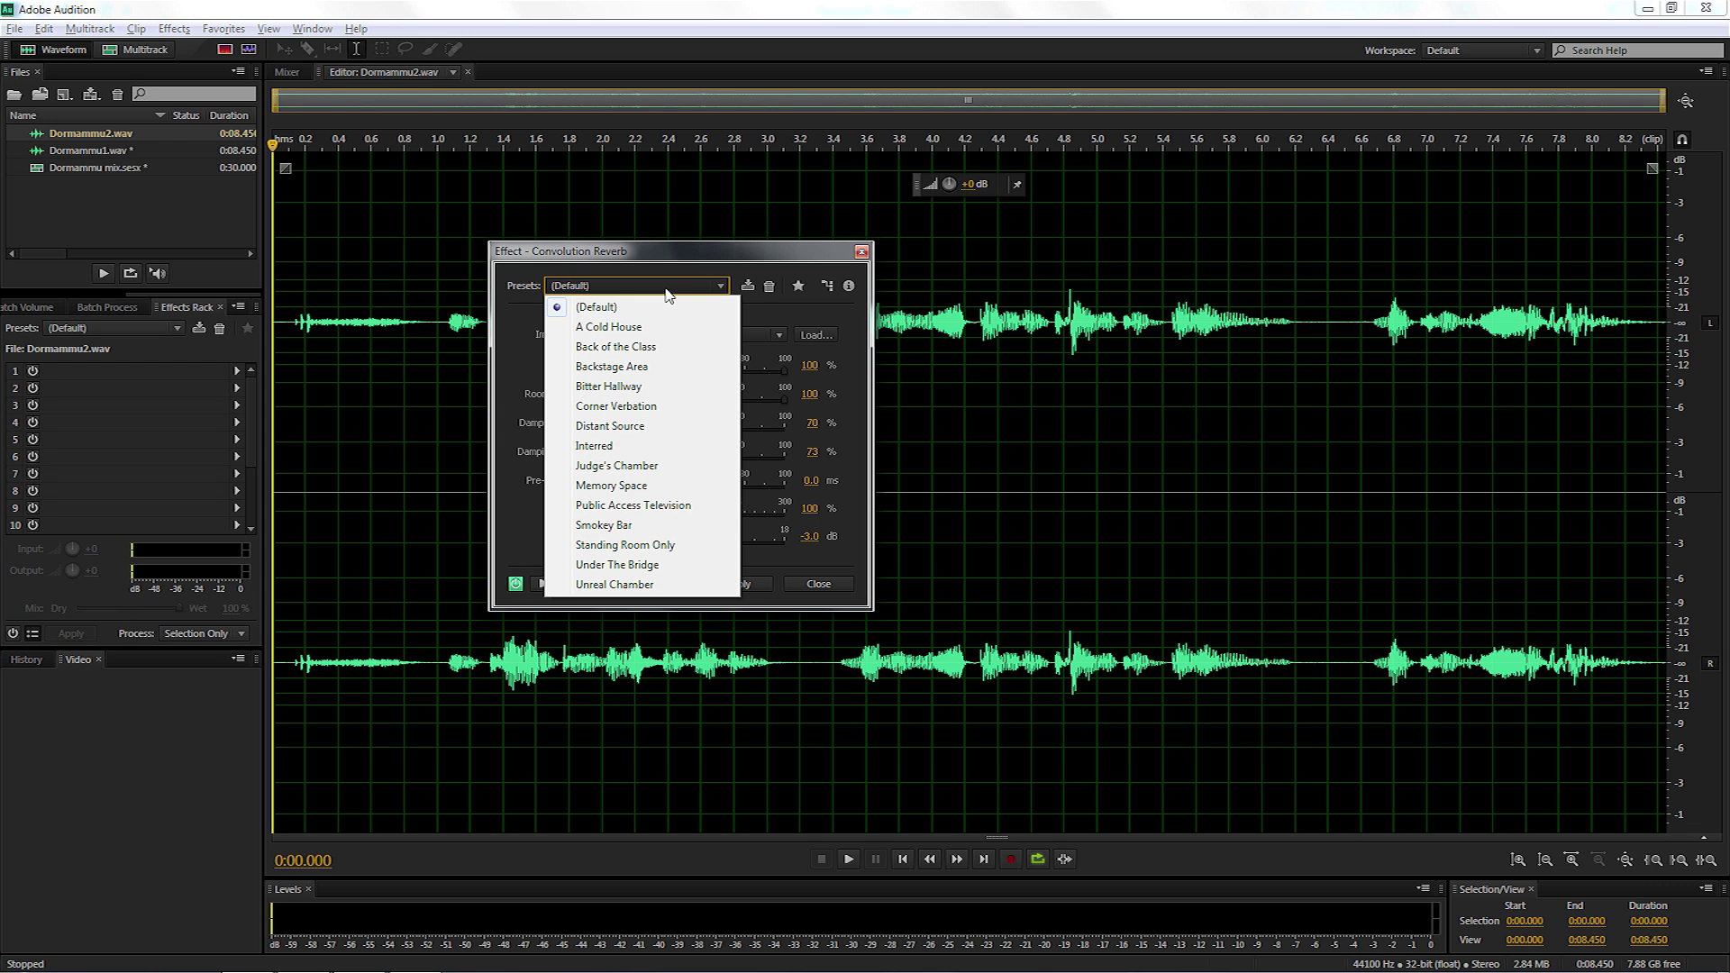
{"action": "left_click", "coordinate": [633, 586]}
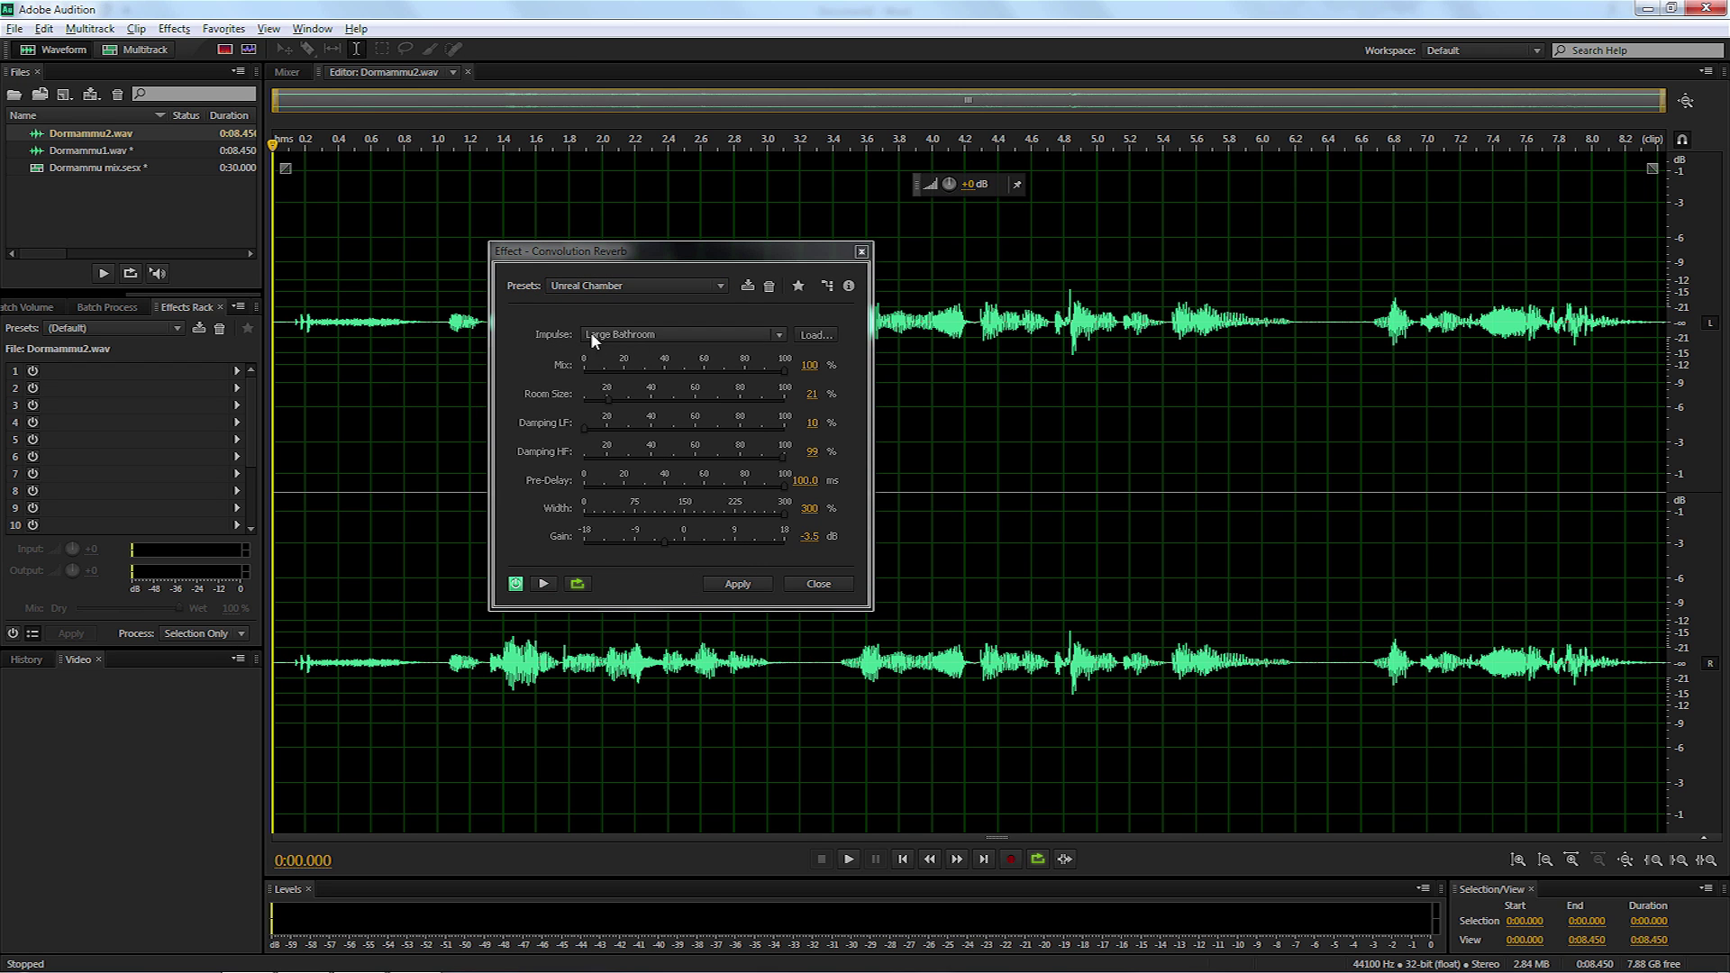
{"action": "left_click", "coordinate": [631, 335]}
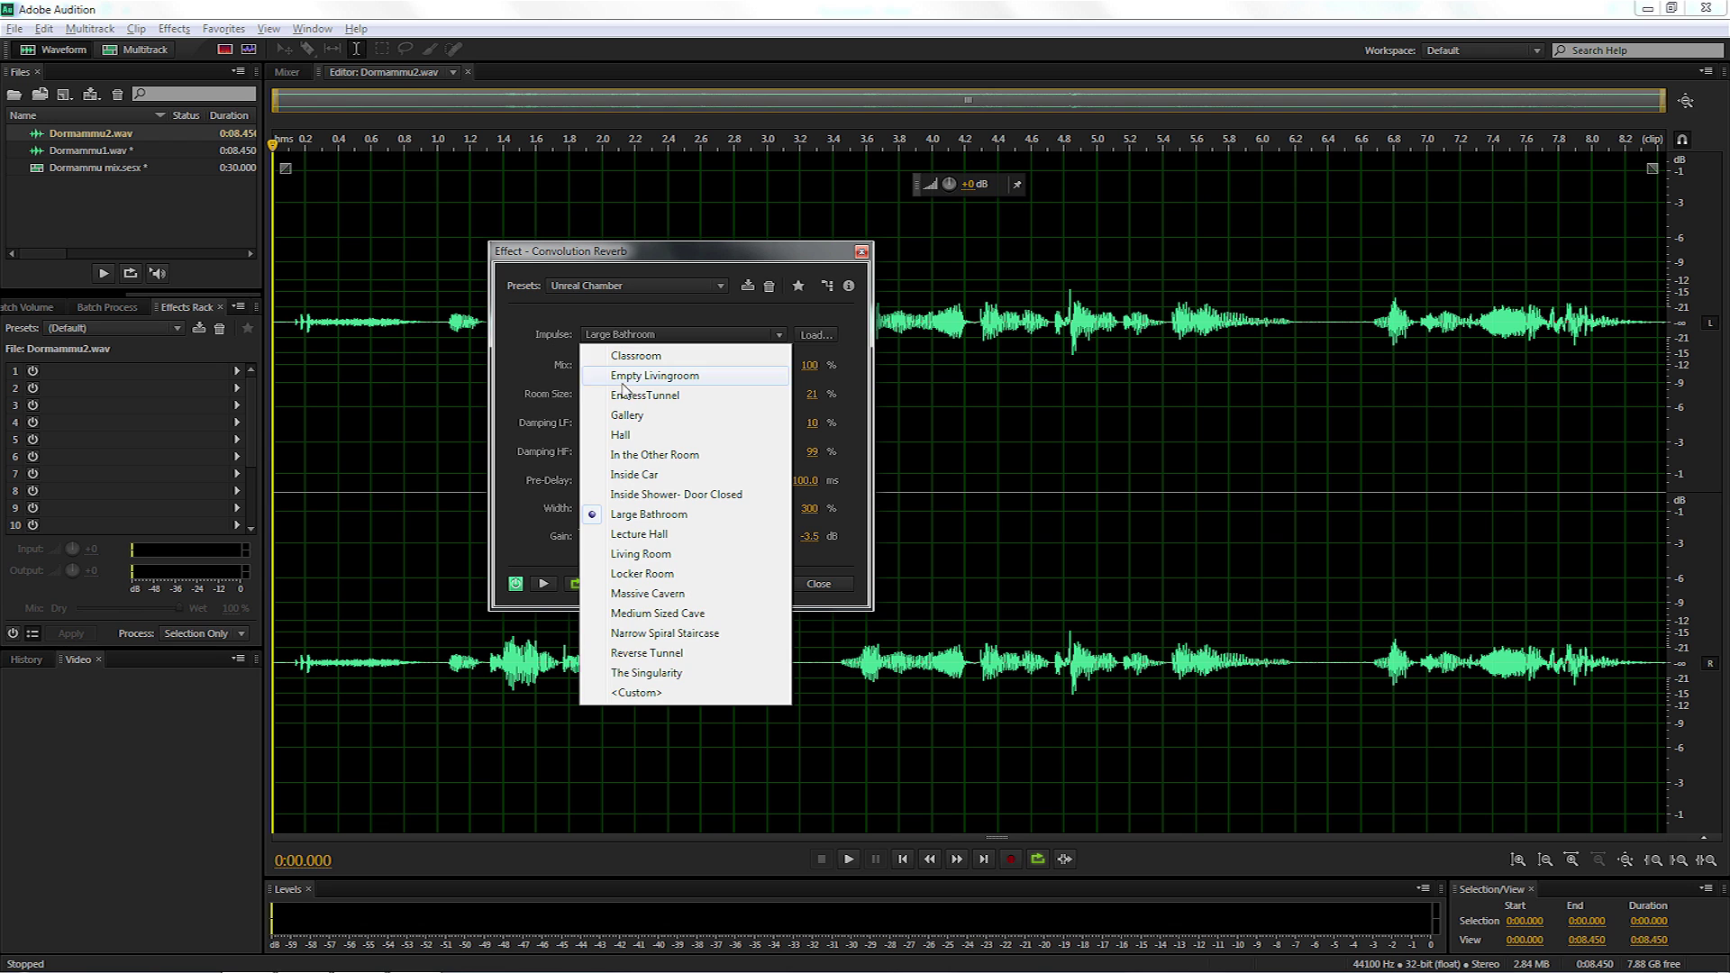
{"action": "left_click", "coordinate": [630, 394]}
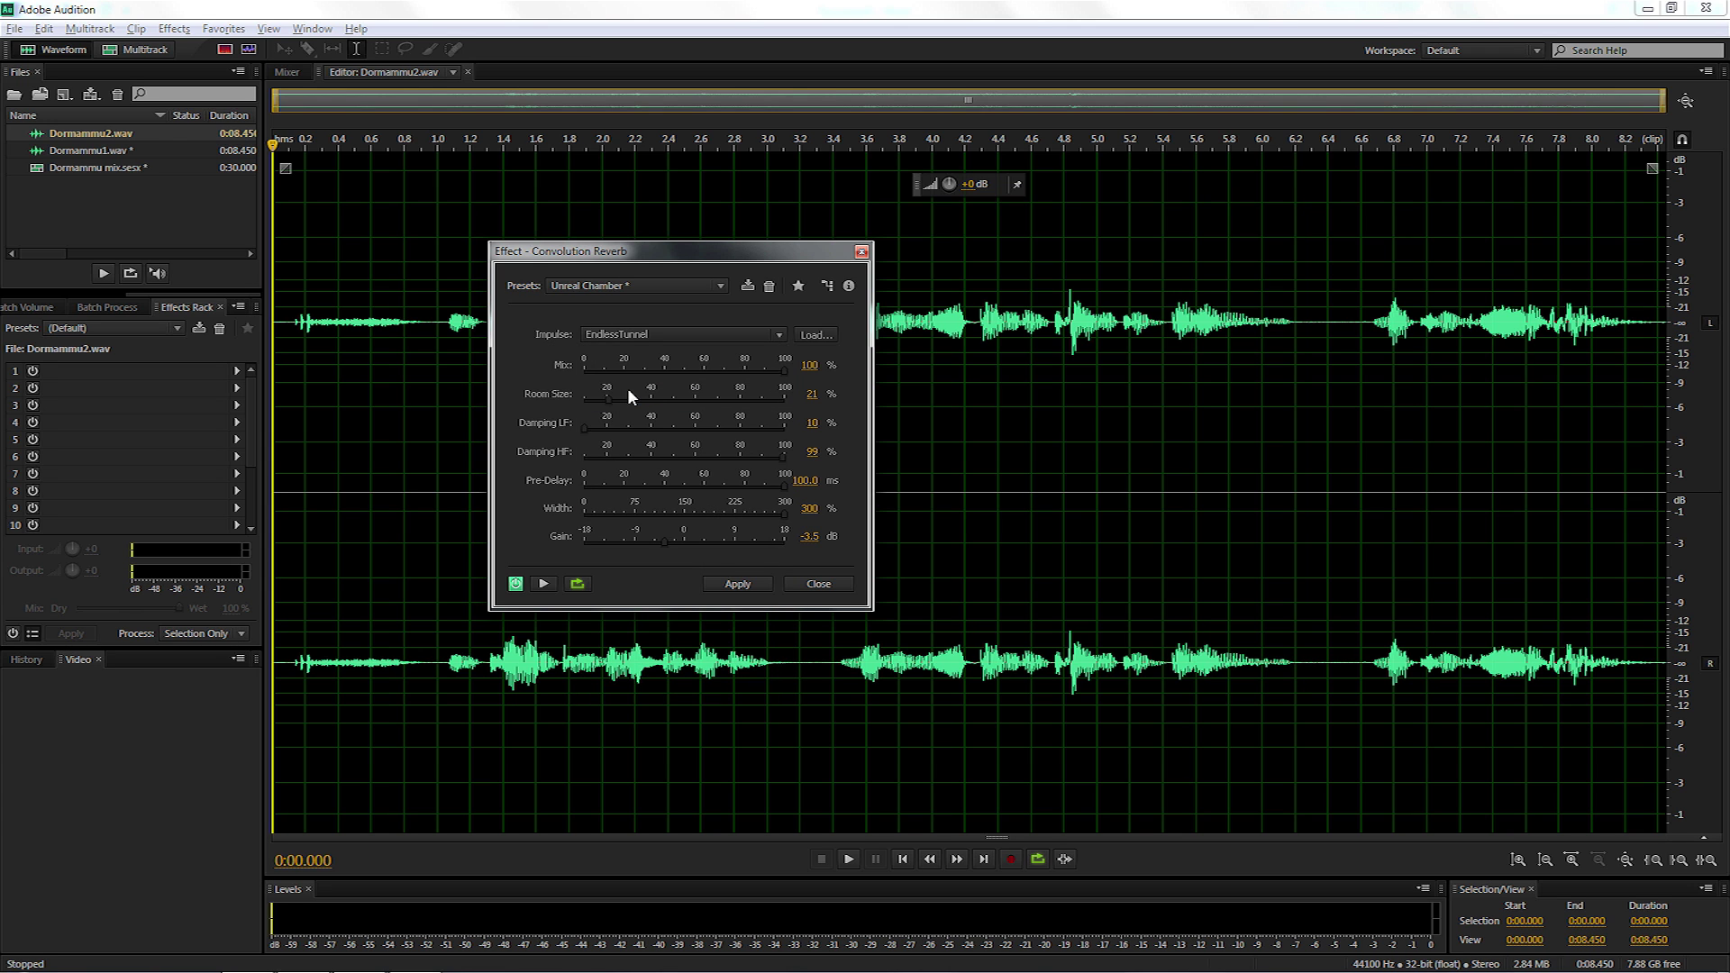
Set the convolution reverb's mix to 40% and its room size to 14%.
{"action": "left_click", "coordinate": [809, 365]}
{"action": "type", "text": "40"}
{"action": "key", "text": "Return"}
{"action": "left_click", "coordinate": [813, 394]}
{"action": "type", "text": "14"}
{"action": "key", "text": "Tab"}
{"action": "key", "text": "alt"}
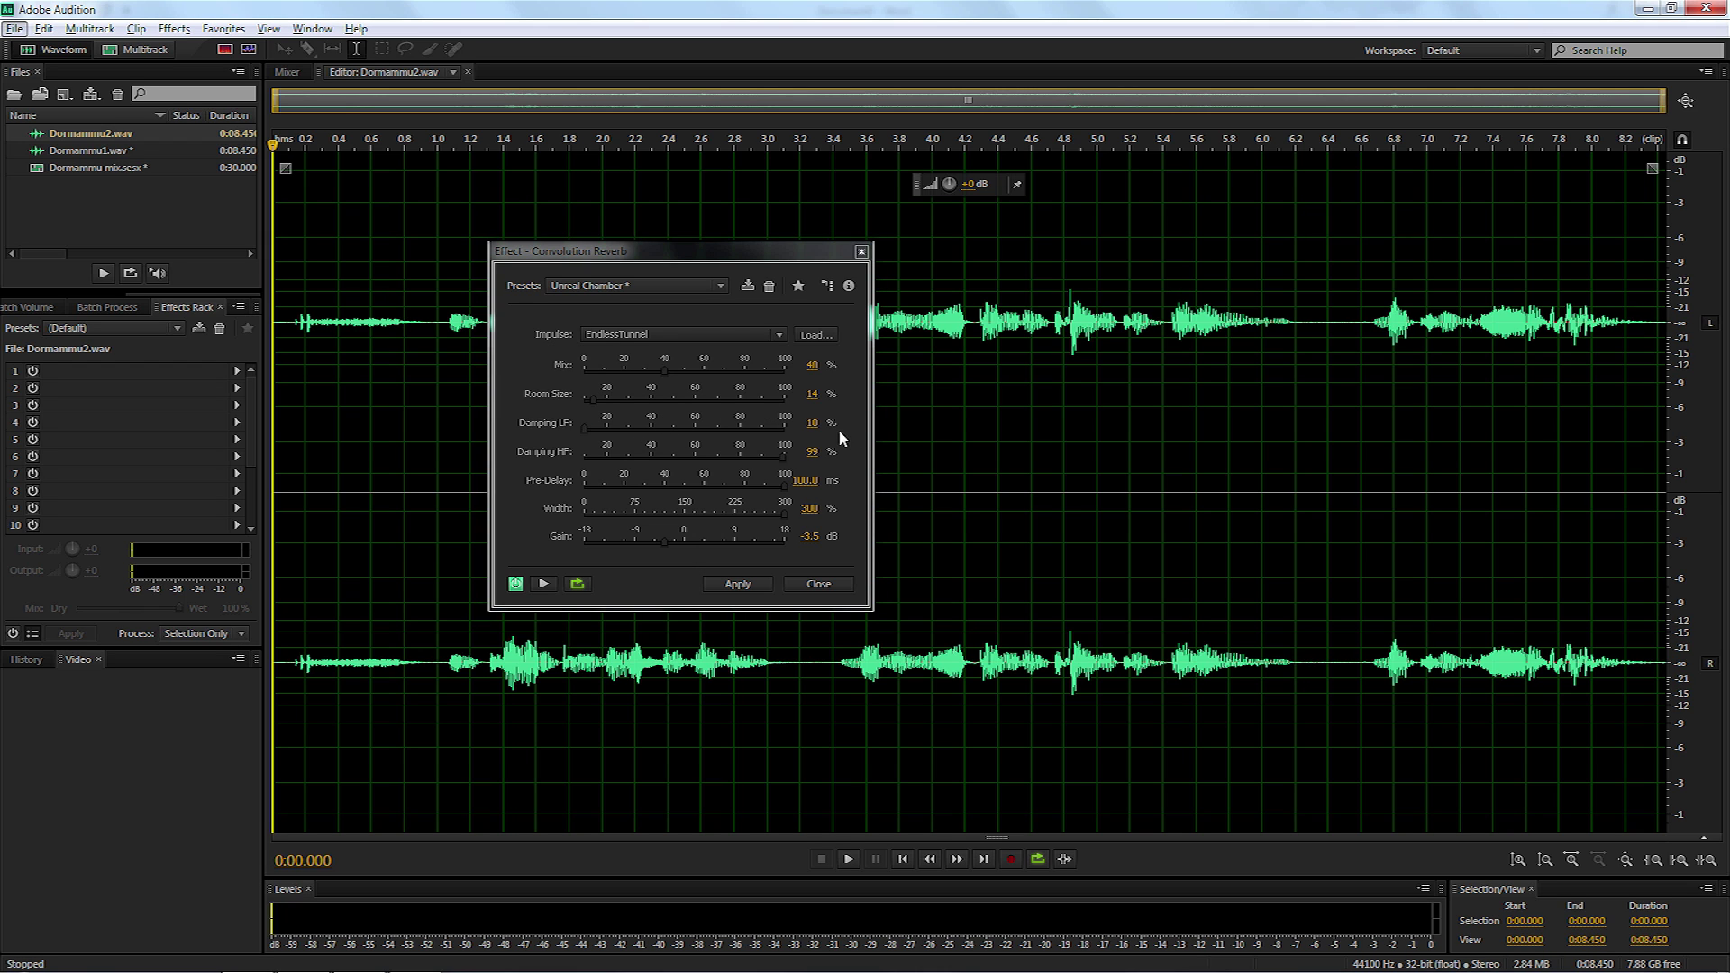
Set the convolution reverb's Damping HF to 29% and reduce its pre-delay to 0 ms.
{"action": "left_click", "coordinate": [815, 452]}
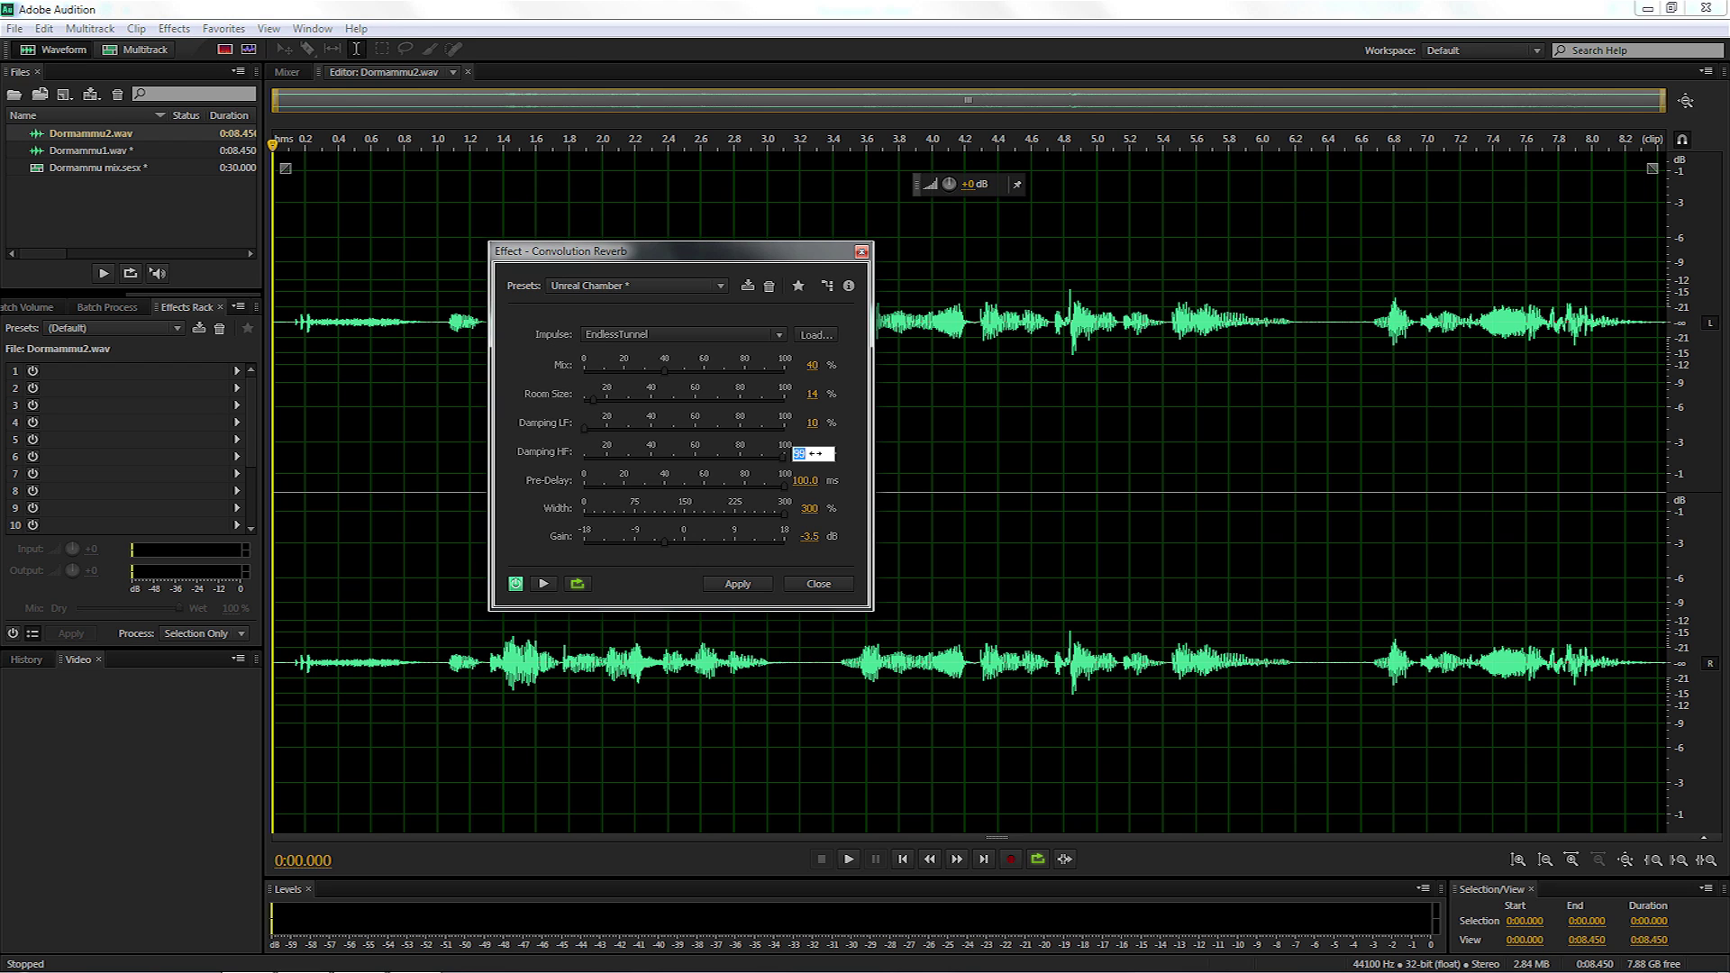
{"action": "type", "text": "2"}
{"action": "key", "text": "Tab"}
{"action": "key", "text": "alt"}
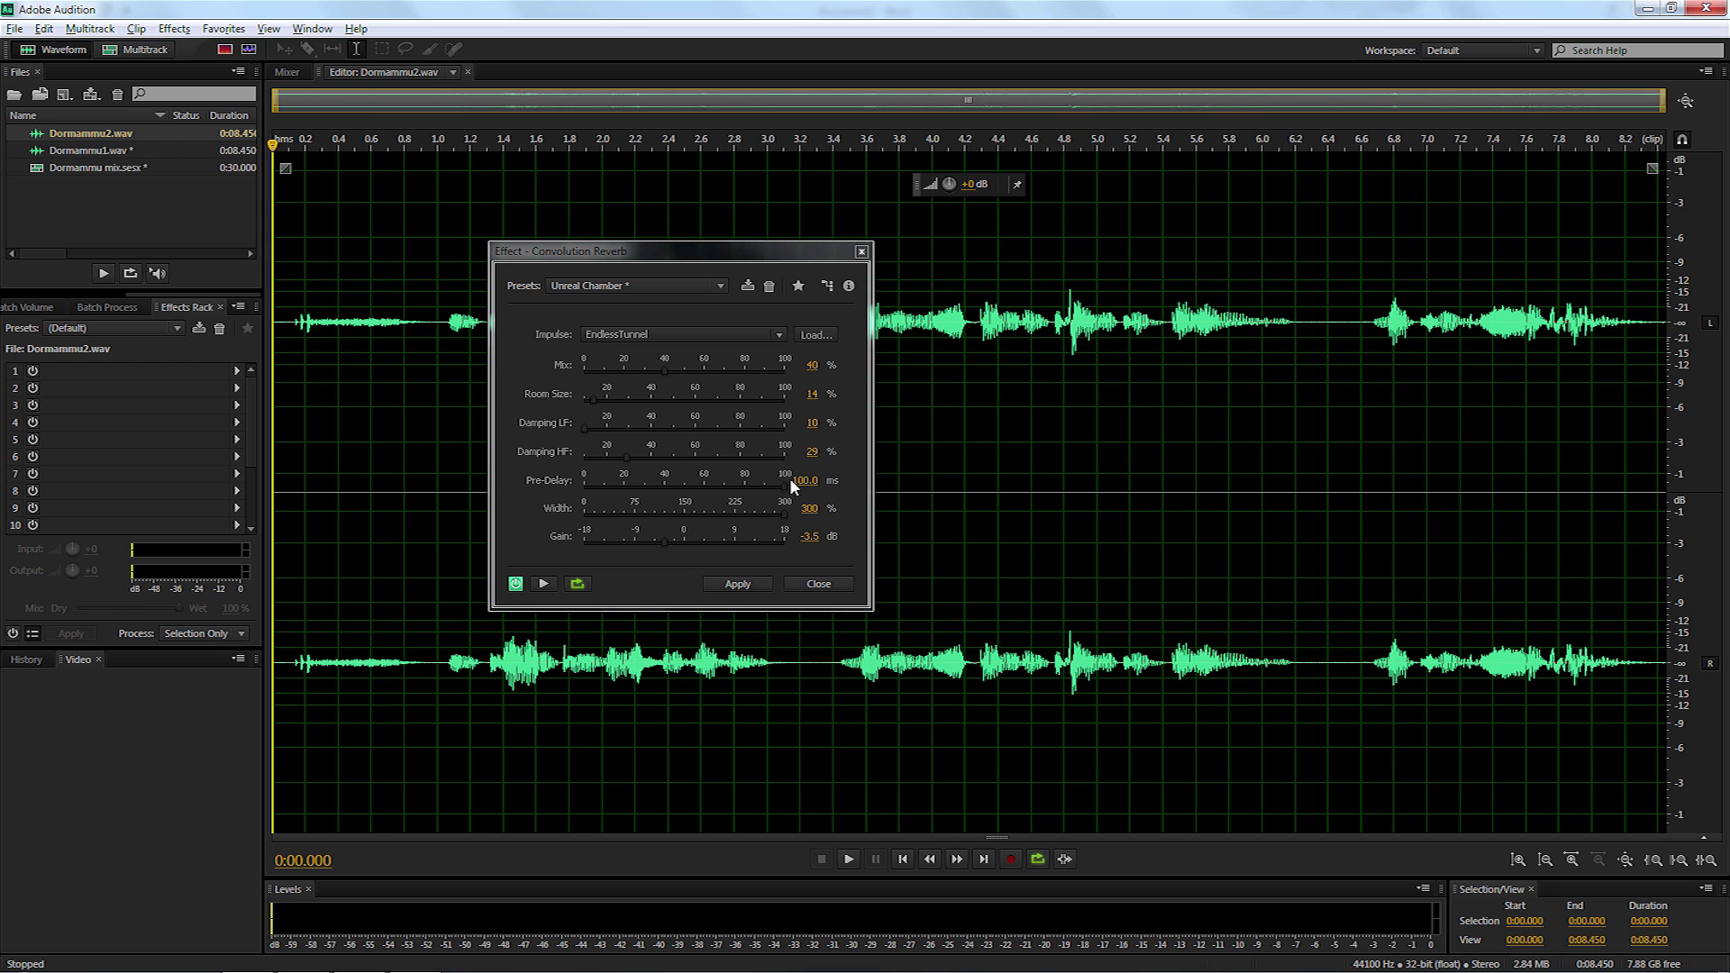
{"action": "left_click_drag", "start_coordinate": [783, 483], "coordinate": [476, 501]}
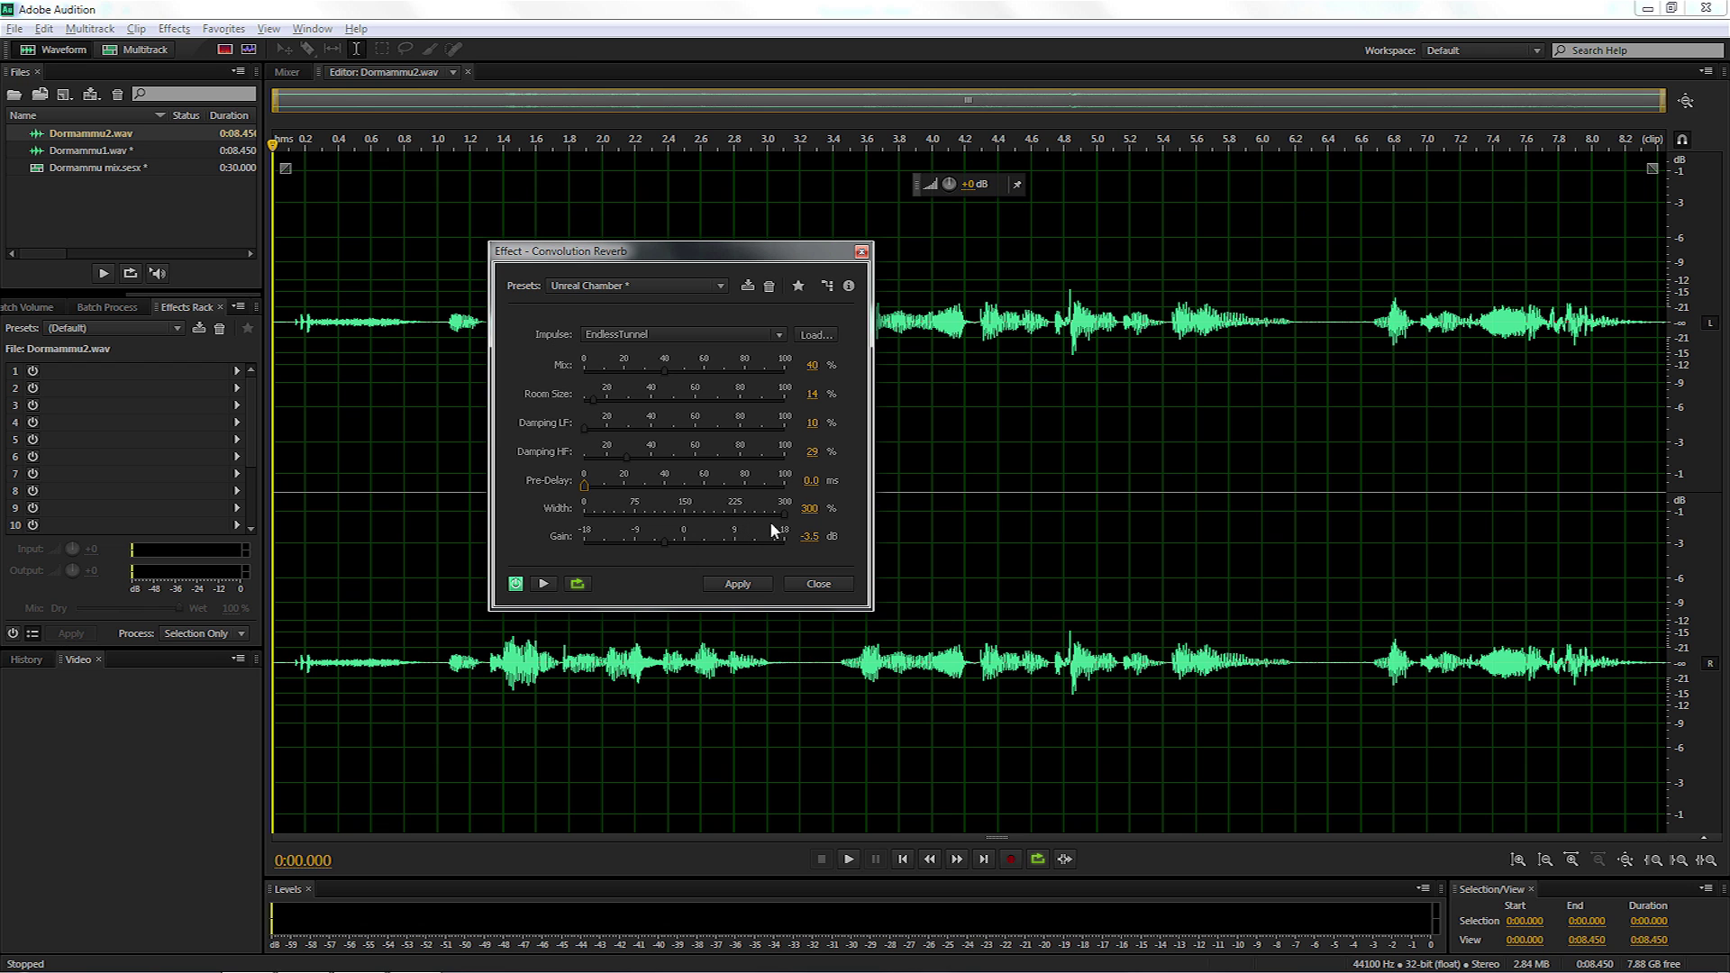
{"action": "key", "text": "alt+Tab"}
Set the convolution reverb's gain to 7 dB, preview the sound, and apply the effect to Dormammu2.
{"action": "left_click", "coordinate": [810, 537]}
{"action": "type", "text": "7"}
{"action": "key", "text": "Return"}
{"action": "left_click", "coordinate": [544, 585]}
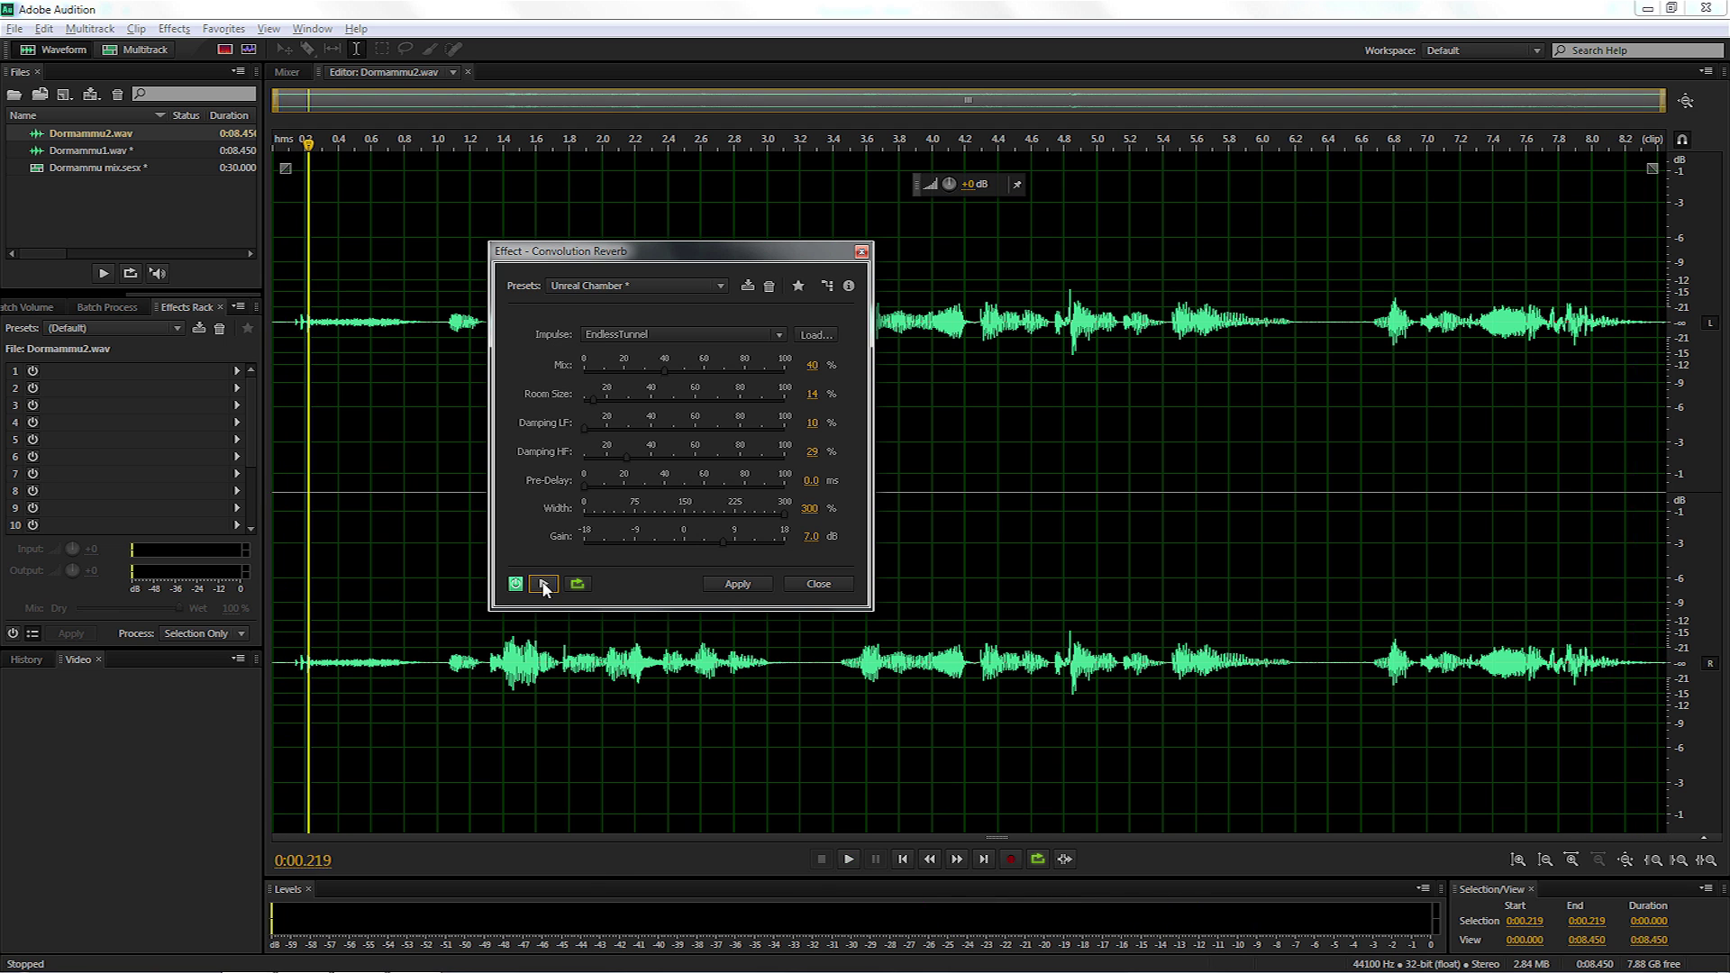
{"action": "left_click", "coordinate": [740, 582]}
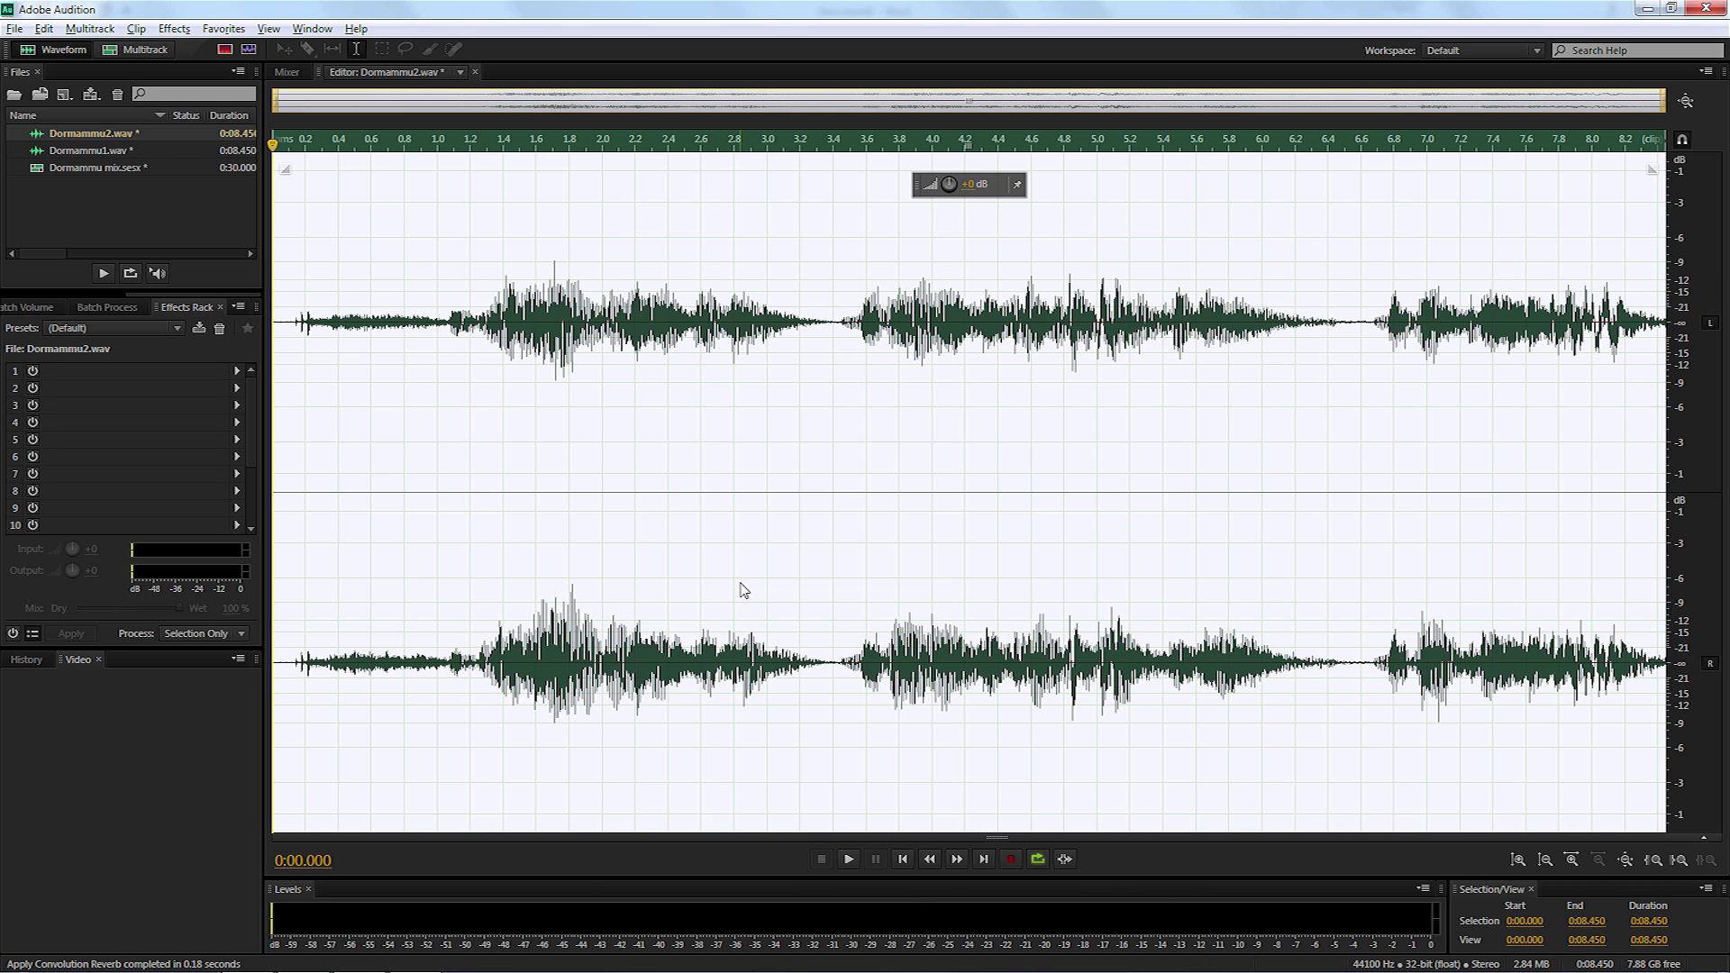
Set up a 10-band Graphic Equalizer for Dormammu2 using the Rattle The Trunk (Be Careful) preset.
{"action": "left_click", "coordinate": [180, 29]}
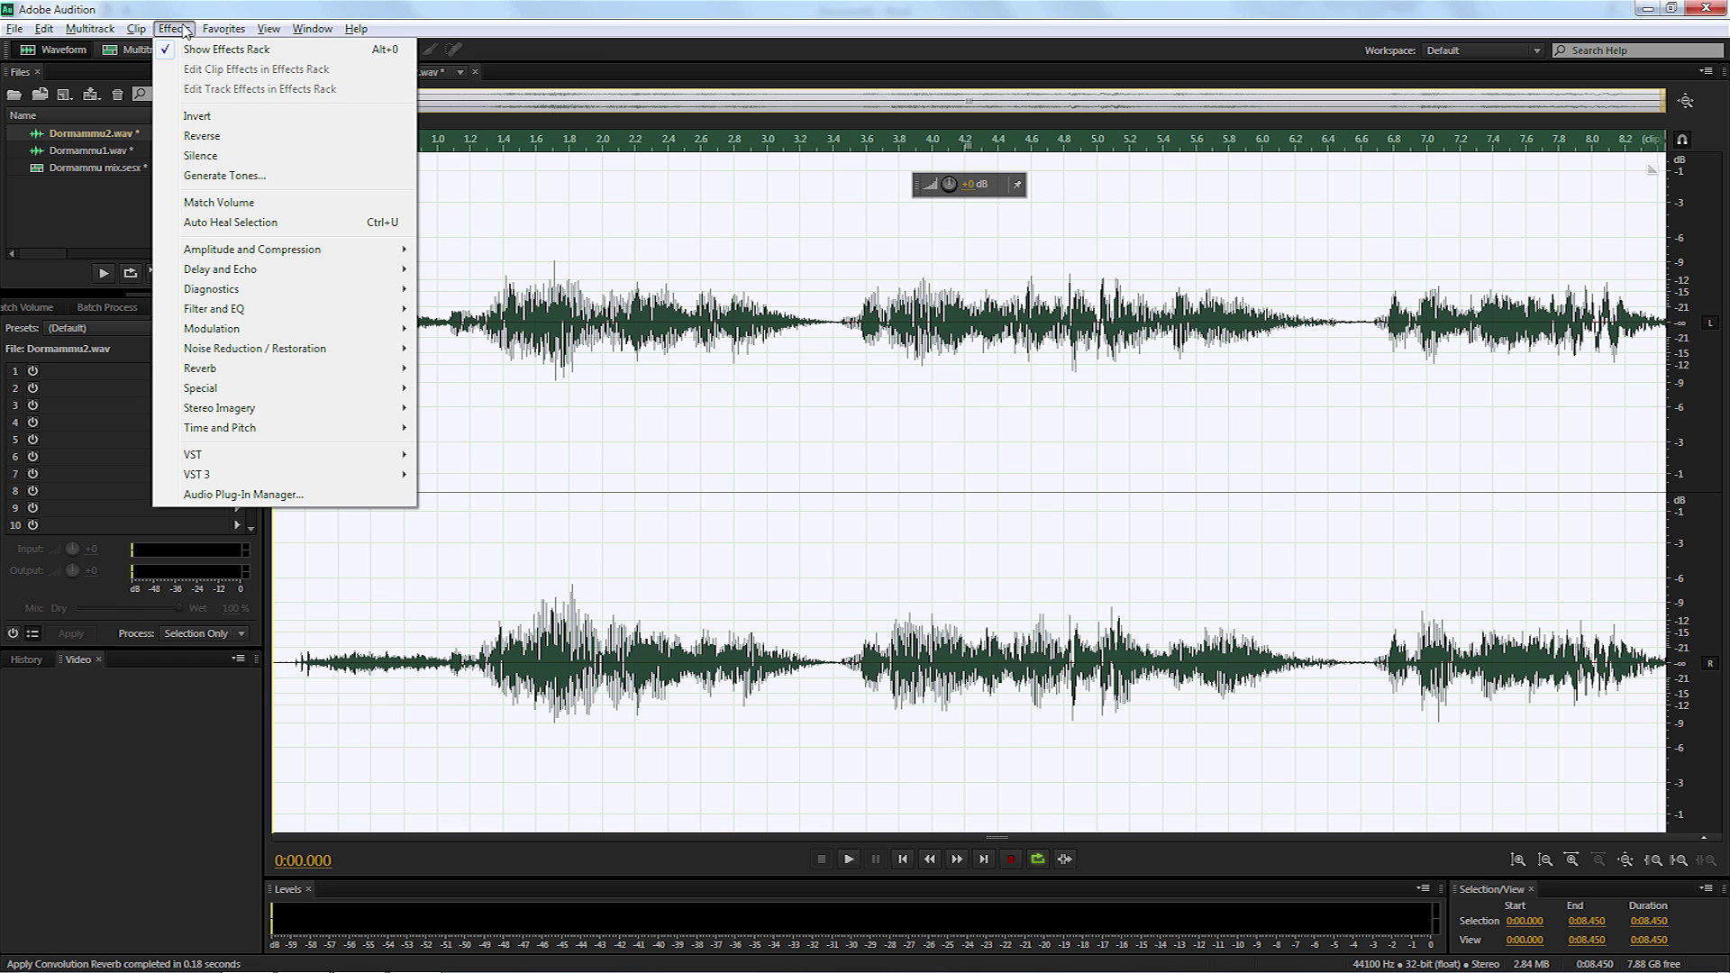
{"action": "mouse_move", "coordinate": [287, 311]}
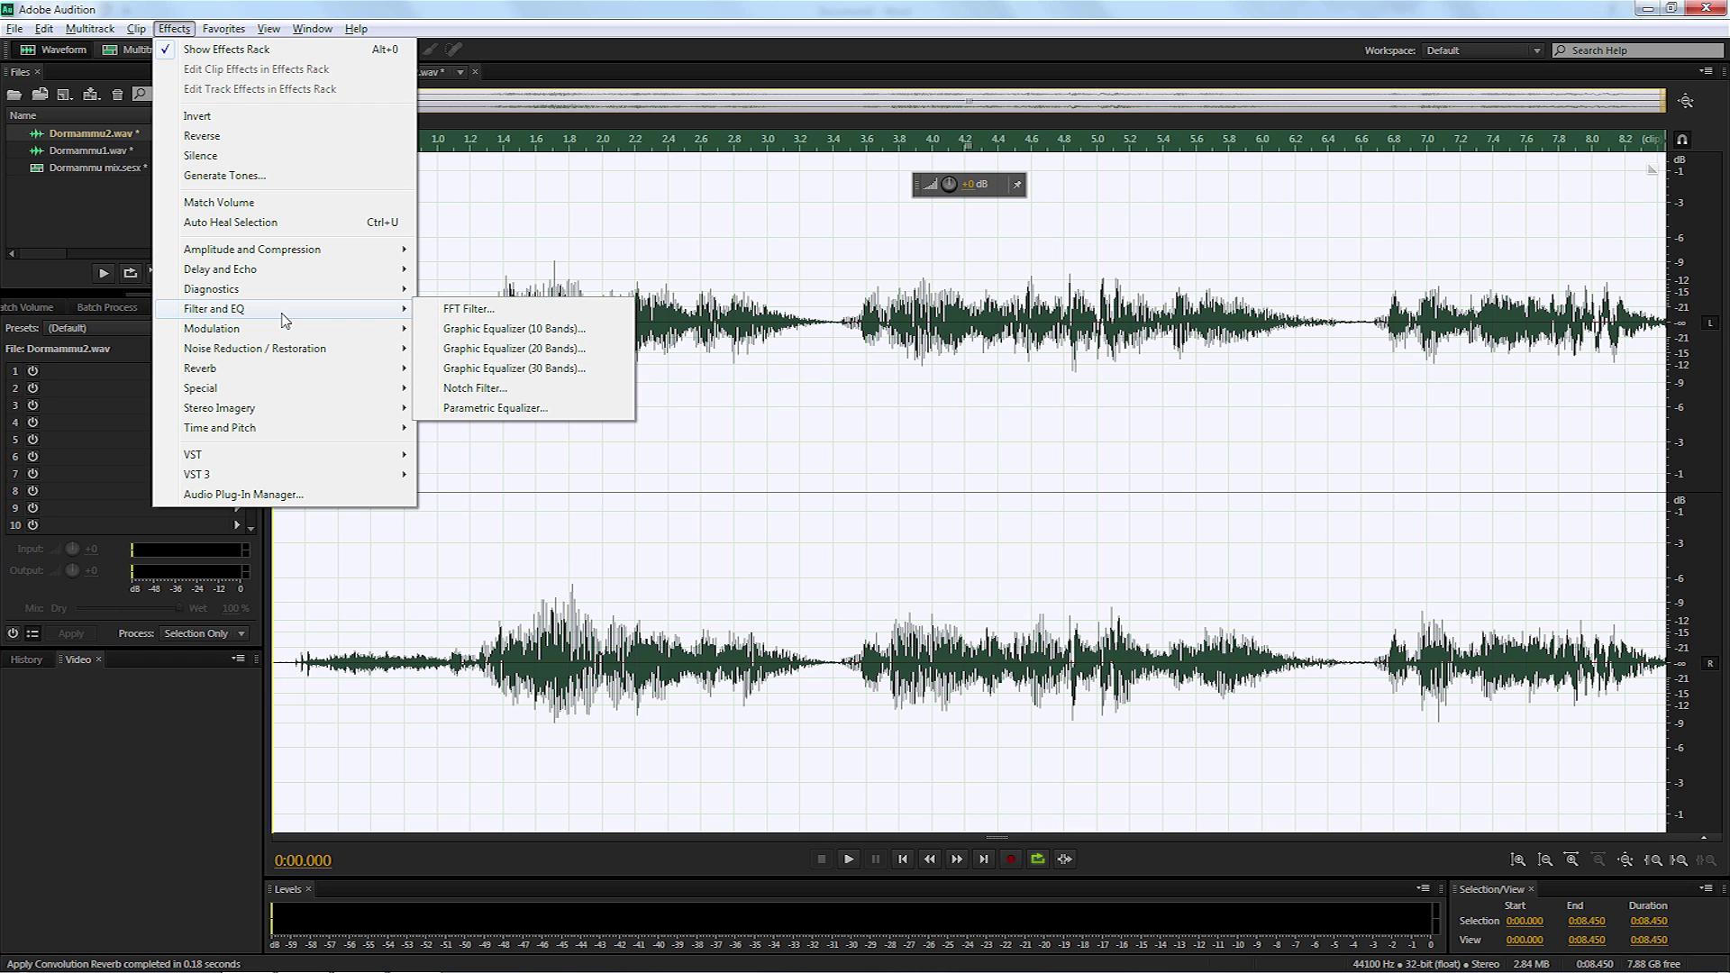
{"action": "left_click", "coordinate": [521, 330]}
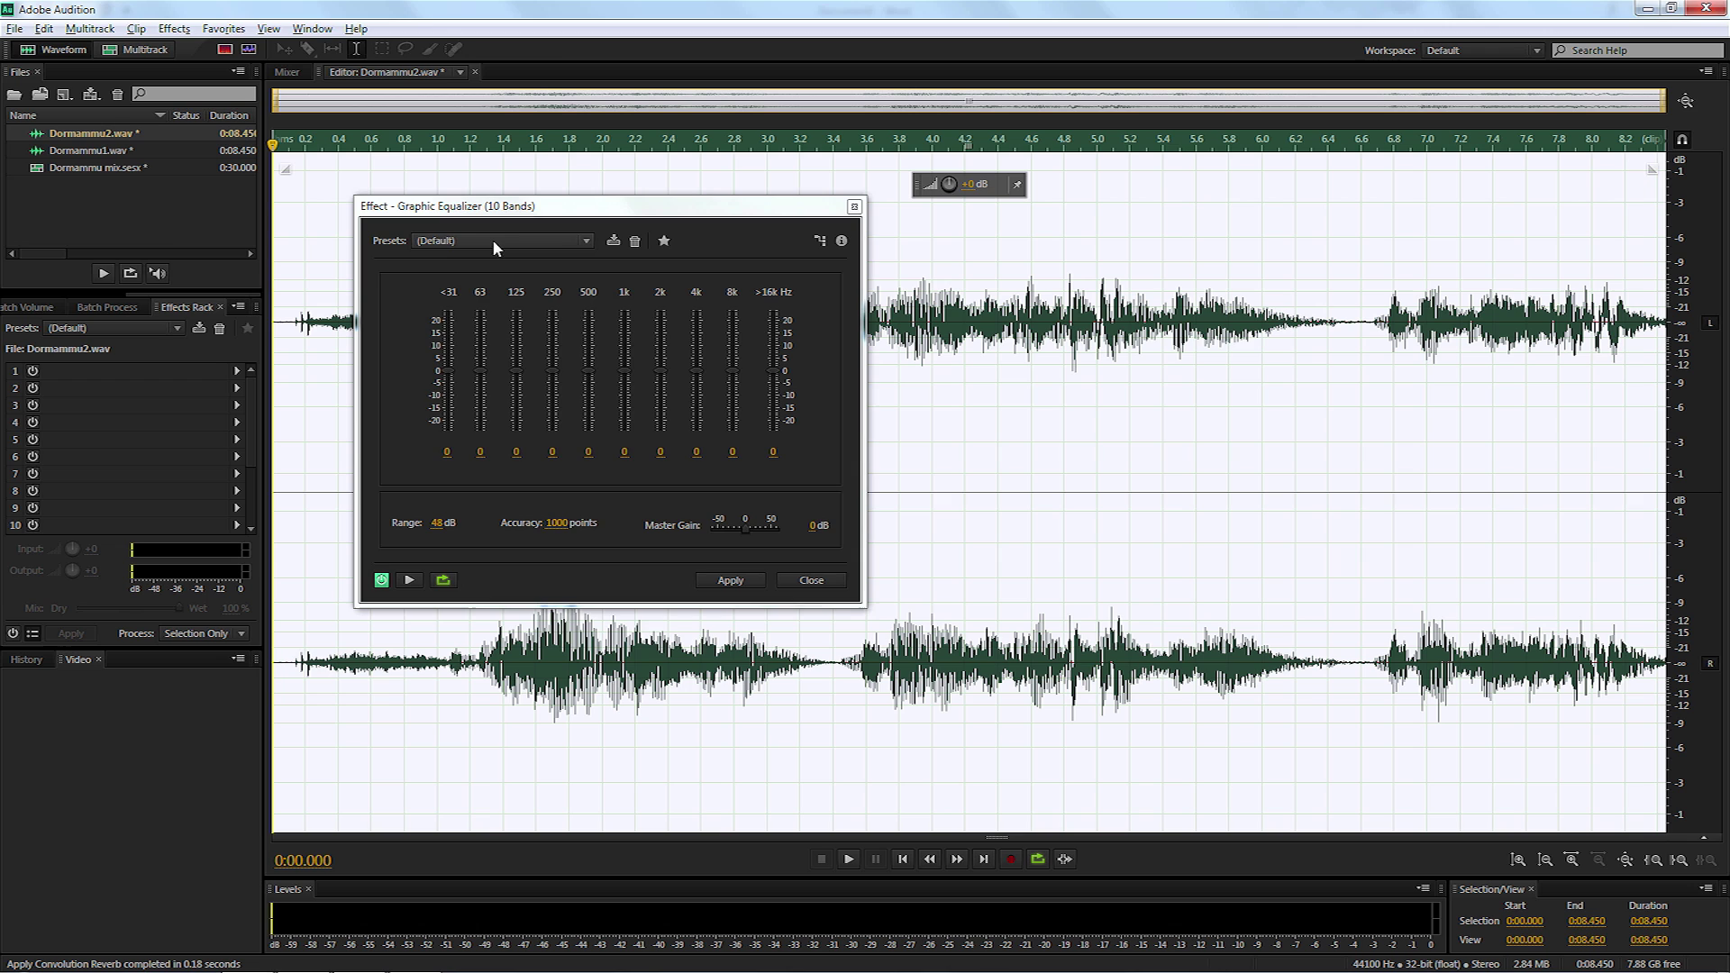
{"action": "left_click", "coordinate": [520, 242]}
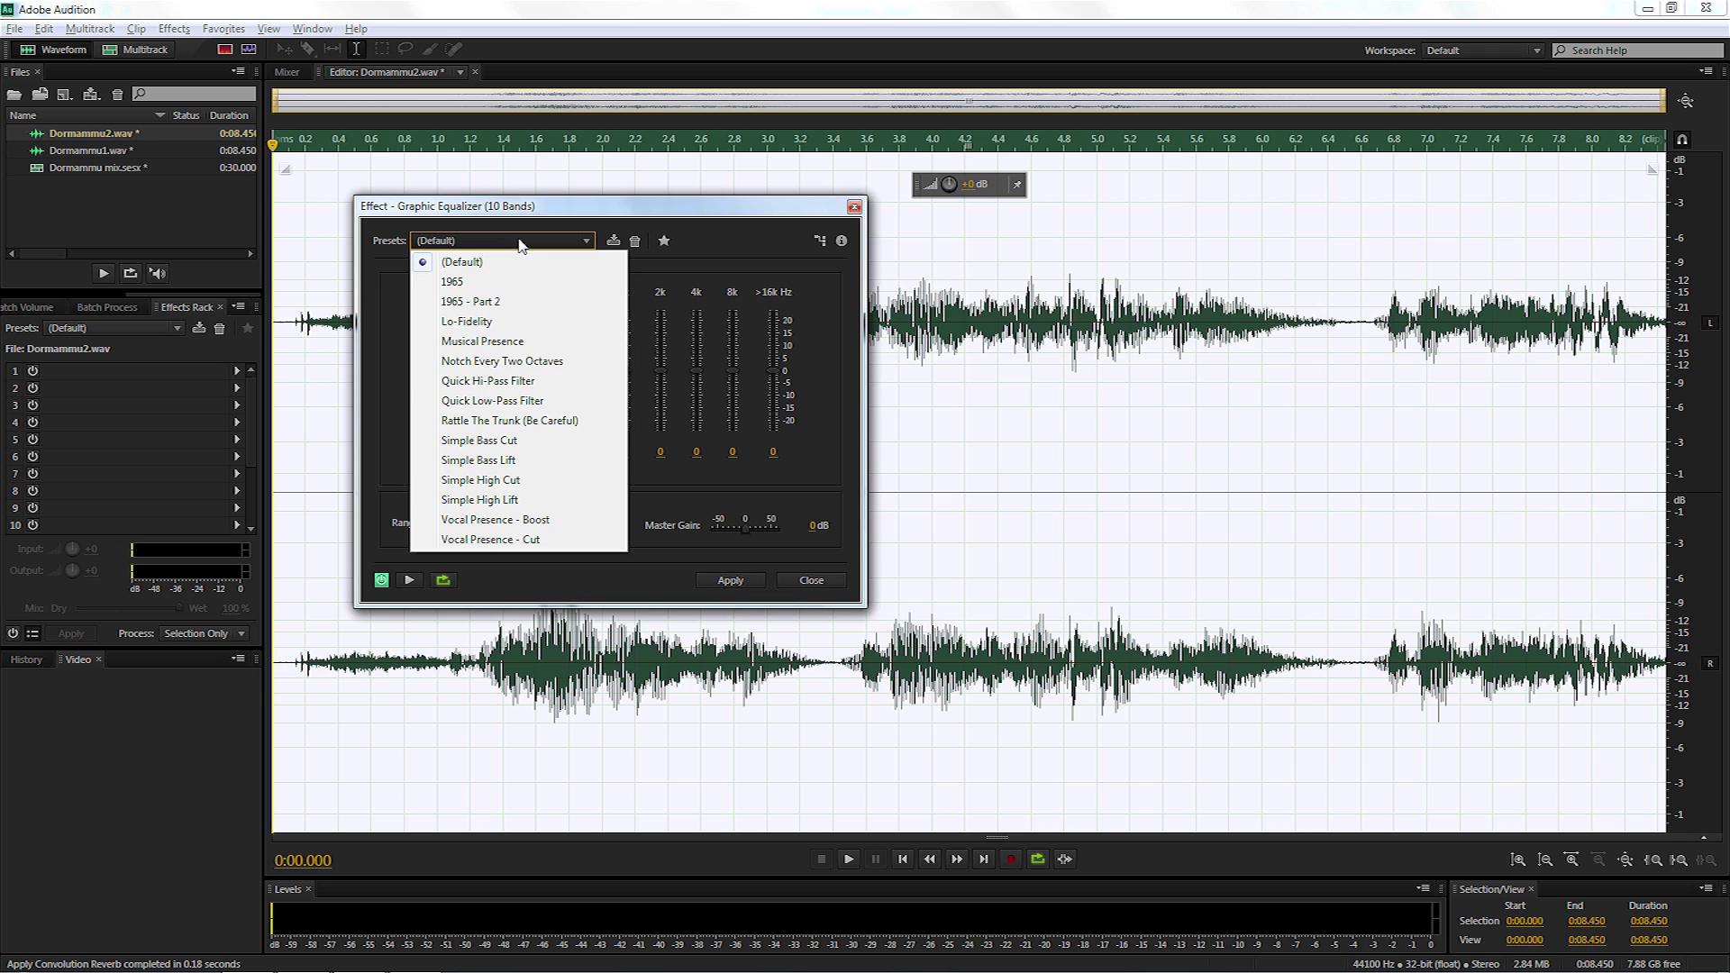
{"action": "left_click", "coordinate": [509, 424]}
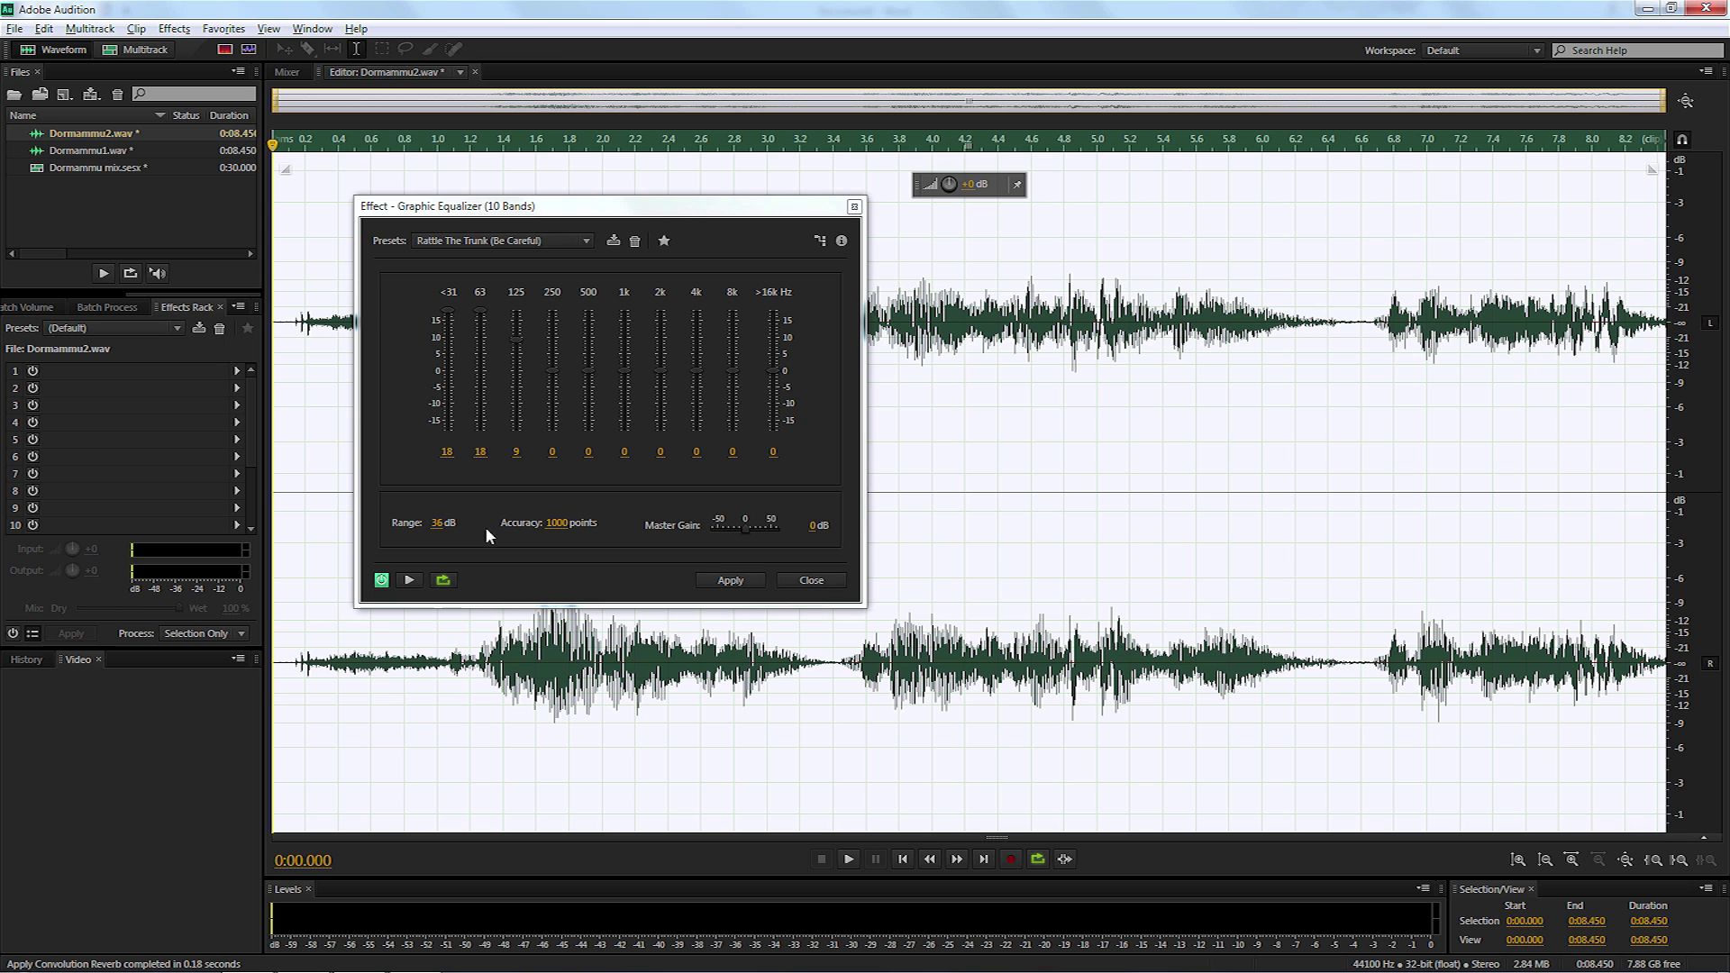
Preview the 10-band Graphic Equalizer's effect and apply it to Dormammu2.
{"action": "left_click", "coordinate": [410, 580]}
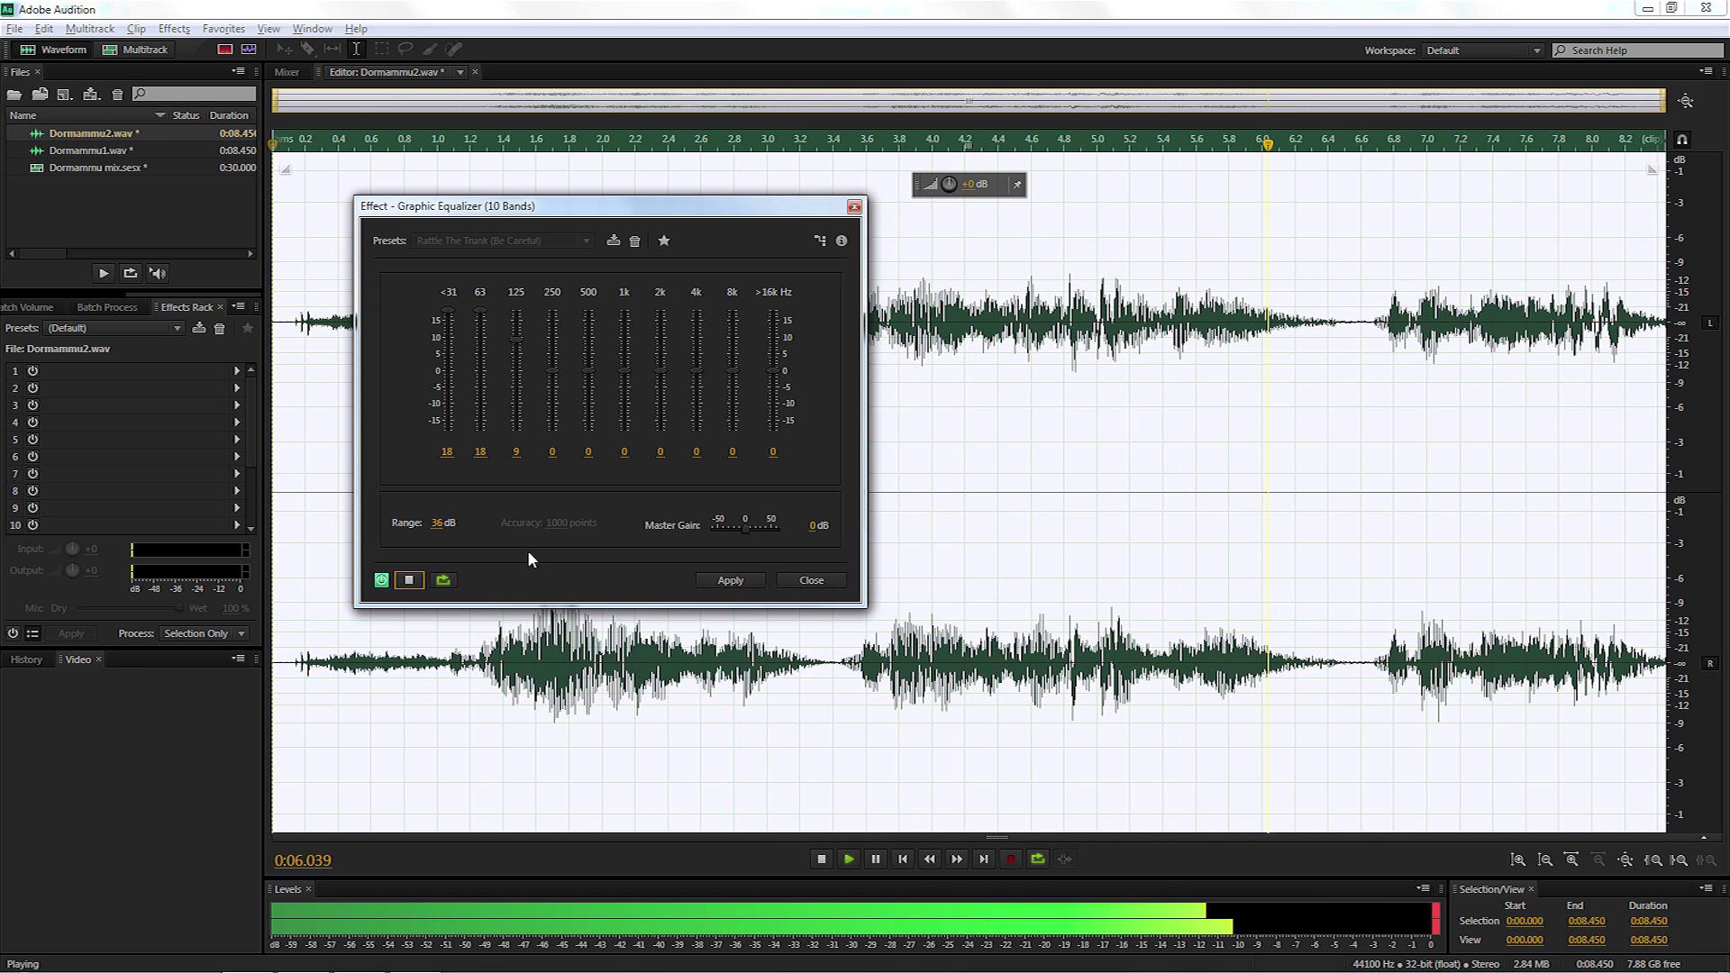
{"action": "left_click", "coordinate": [414, 582]}
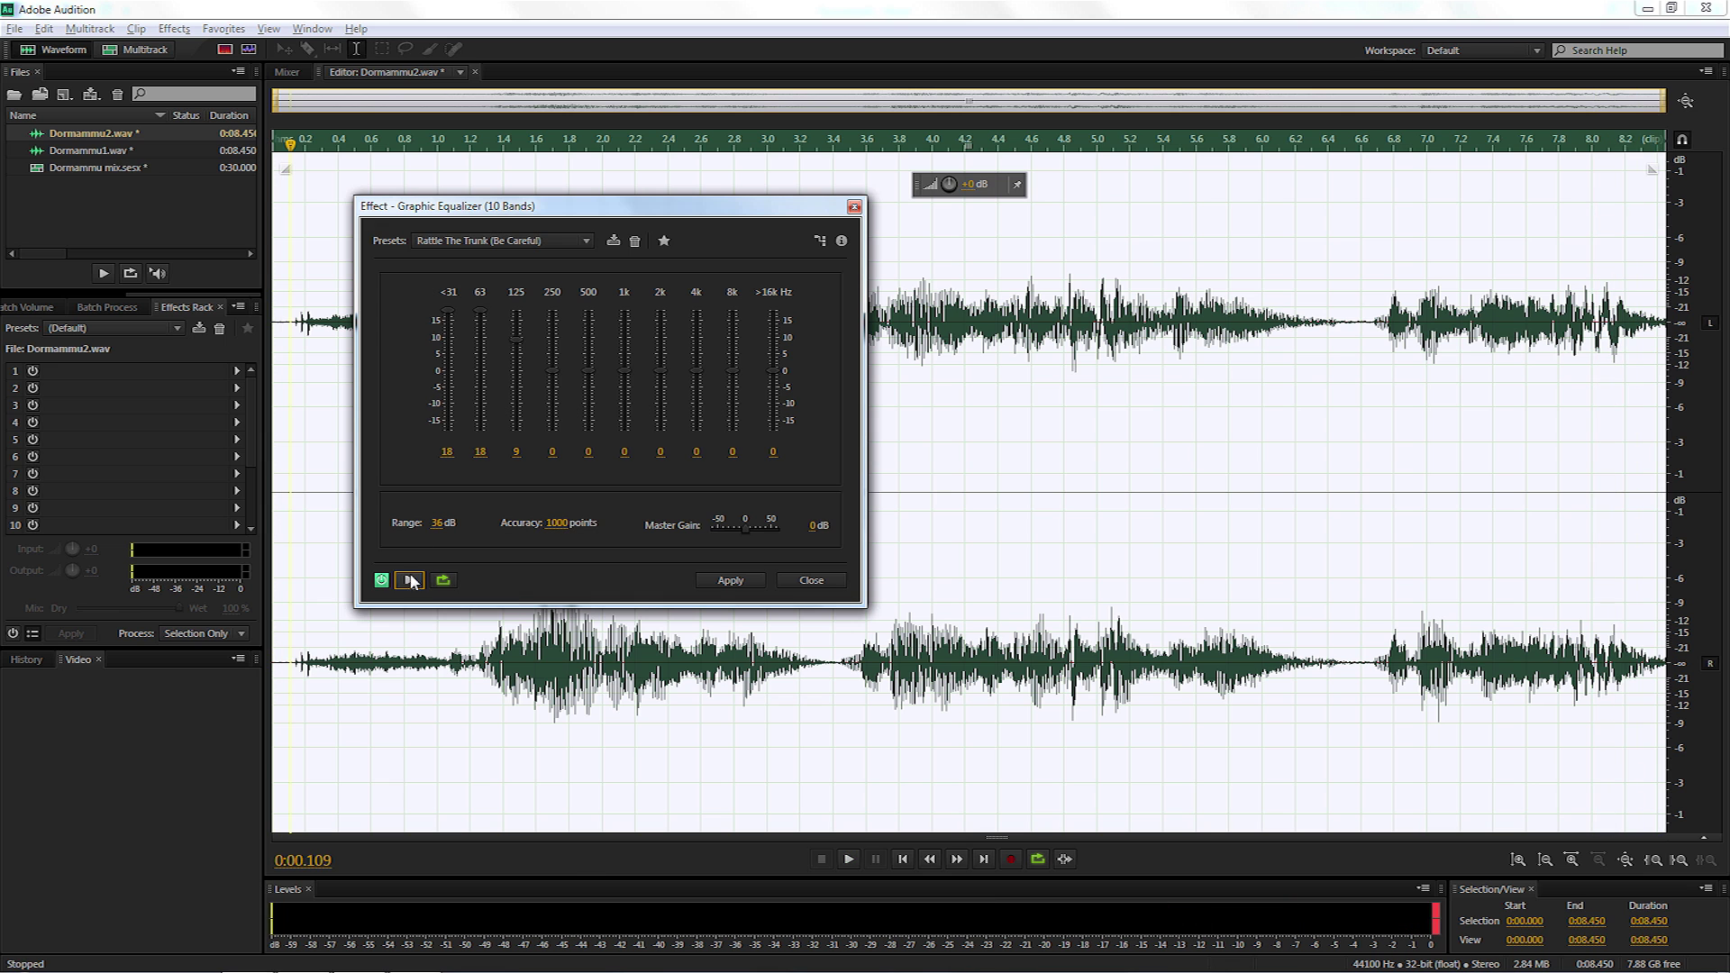
{"action": "left_click", "coordinate": [712, 578]}
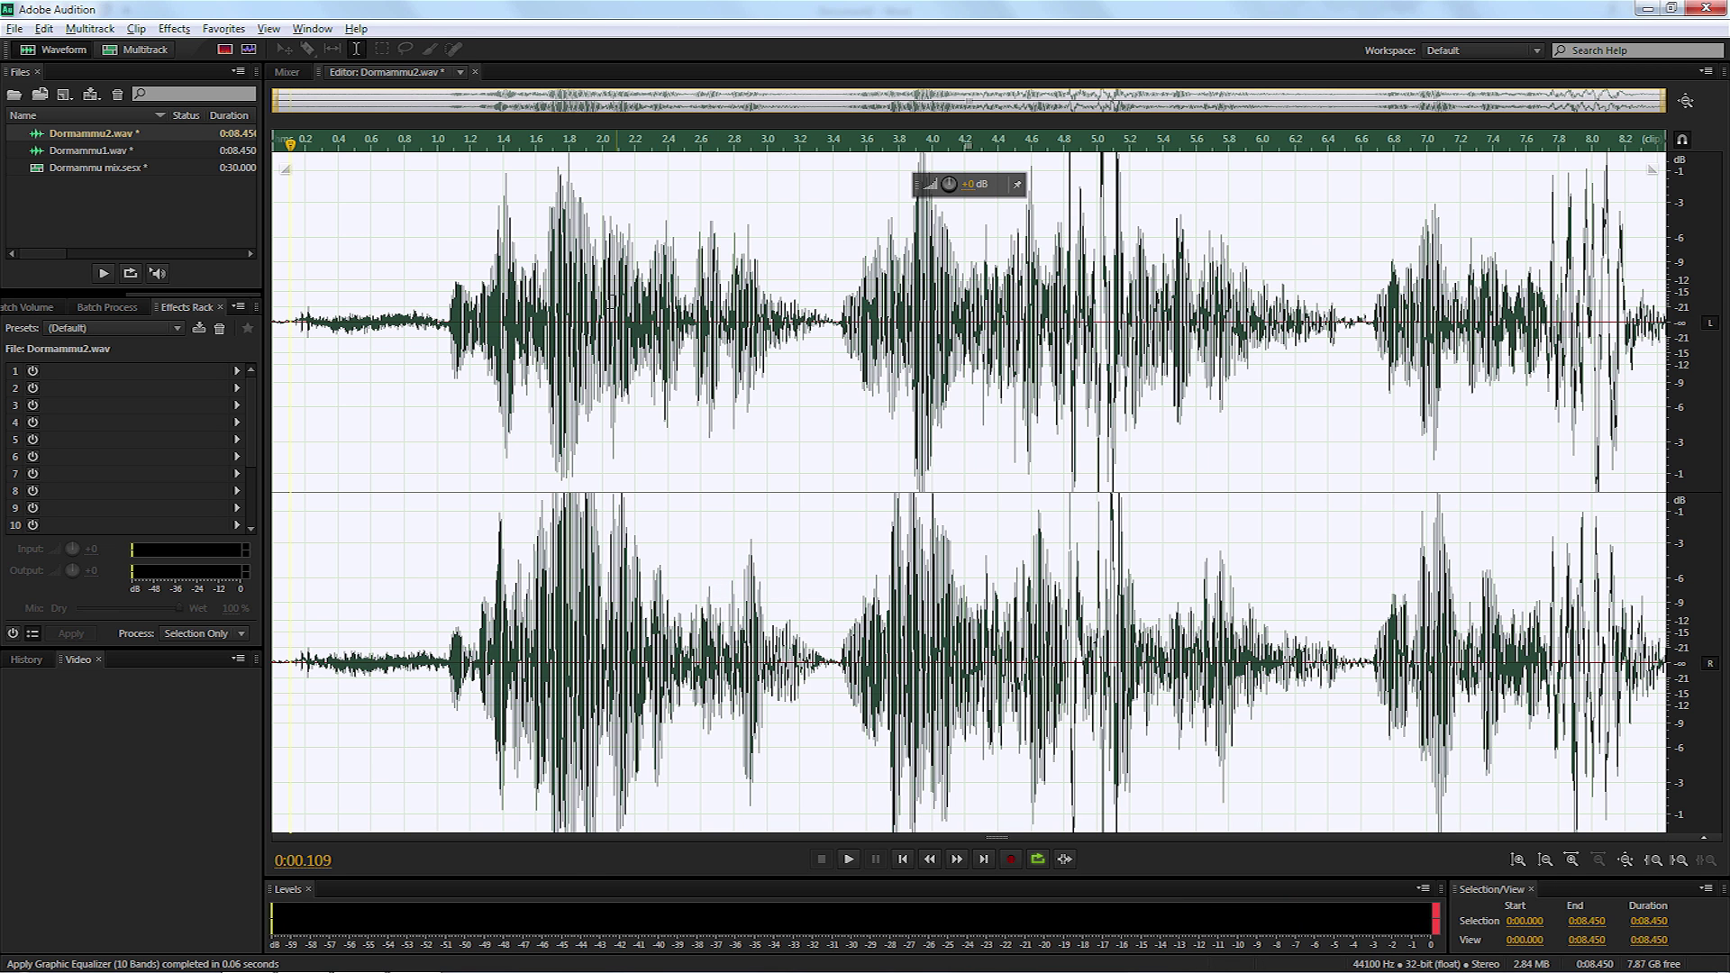
Return to the multitrack session and play both Dormammu tracks together from the beginning.
{"action": "left_click", "coordinate": [142, 51]}
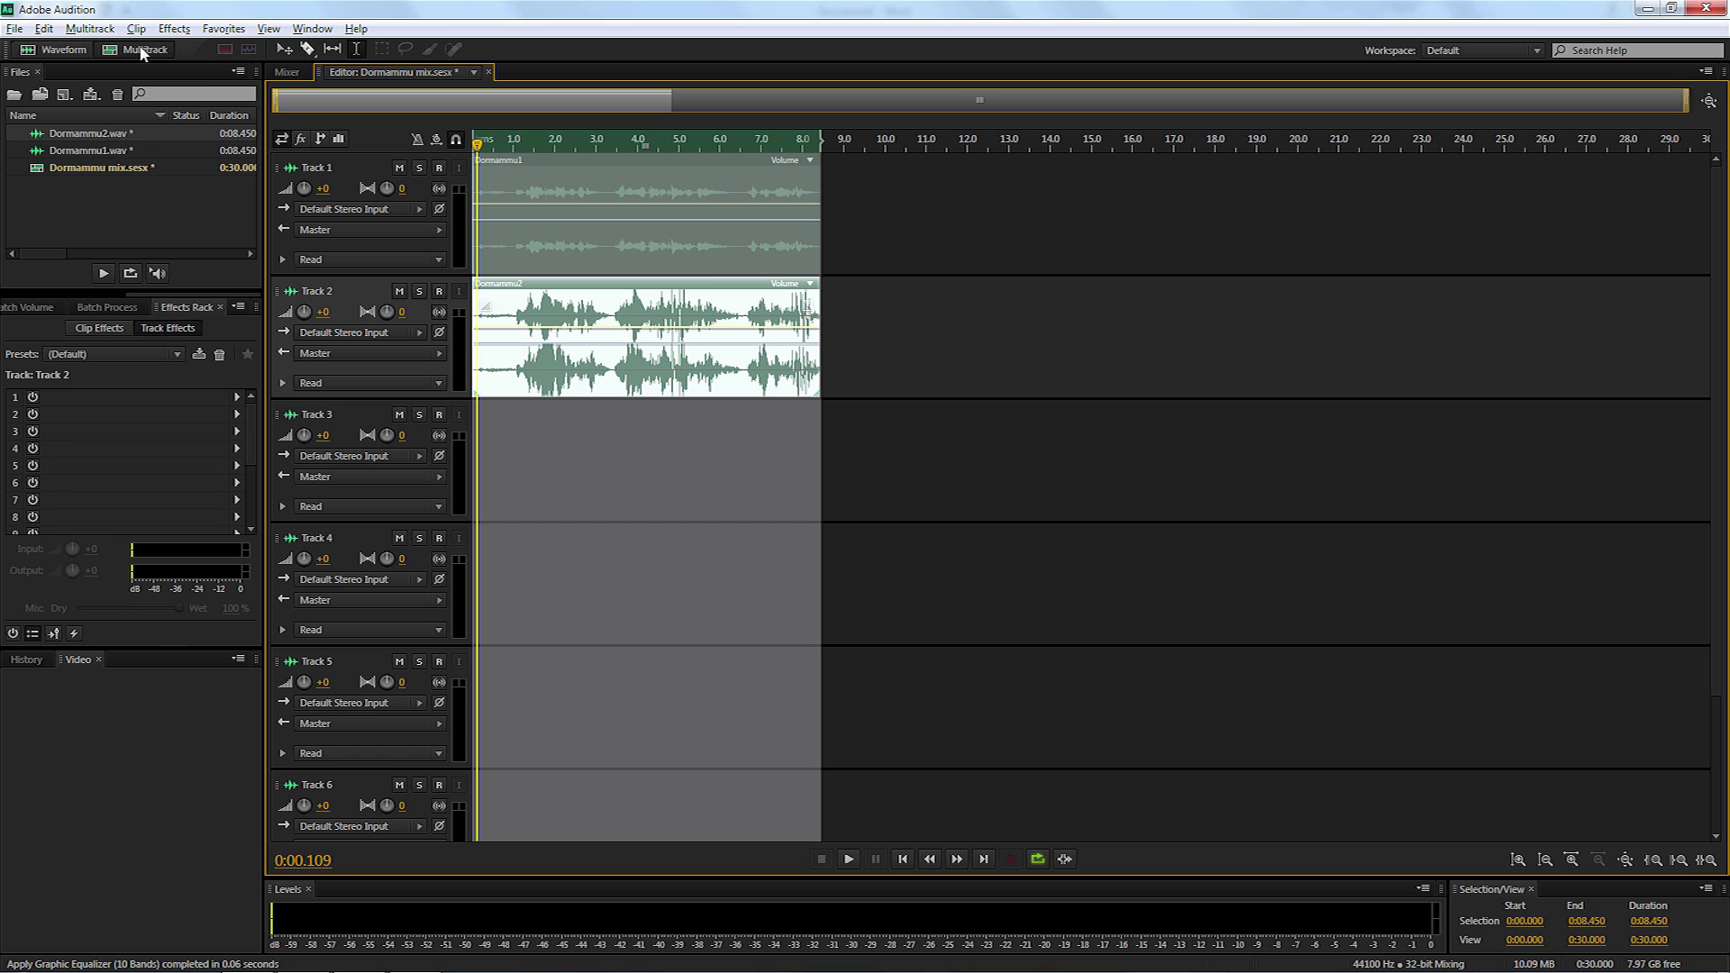
{"action": "left_click", "coordinate": [937, 220]}
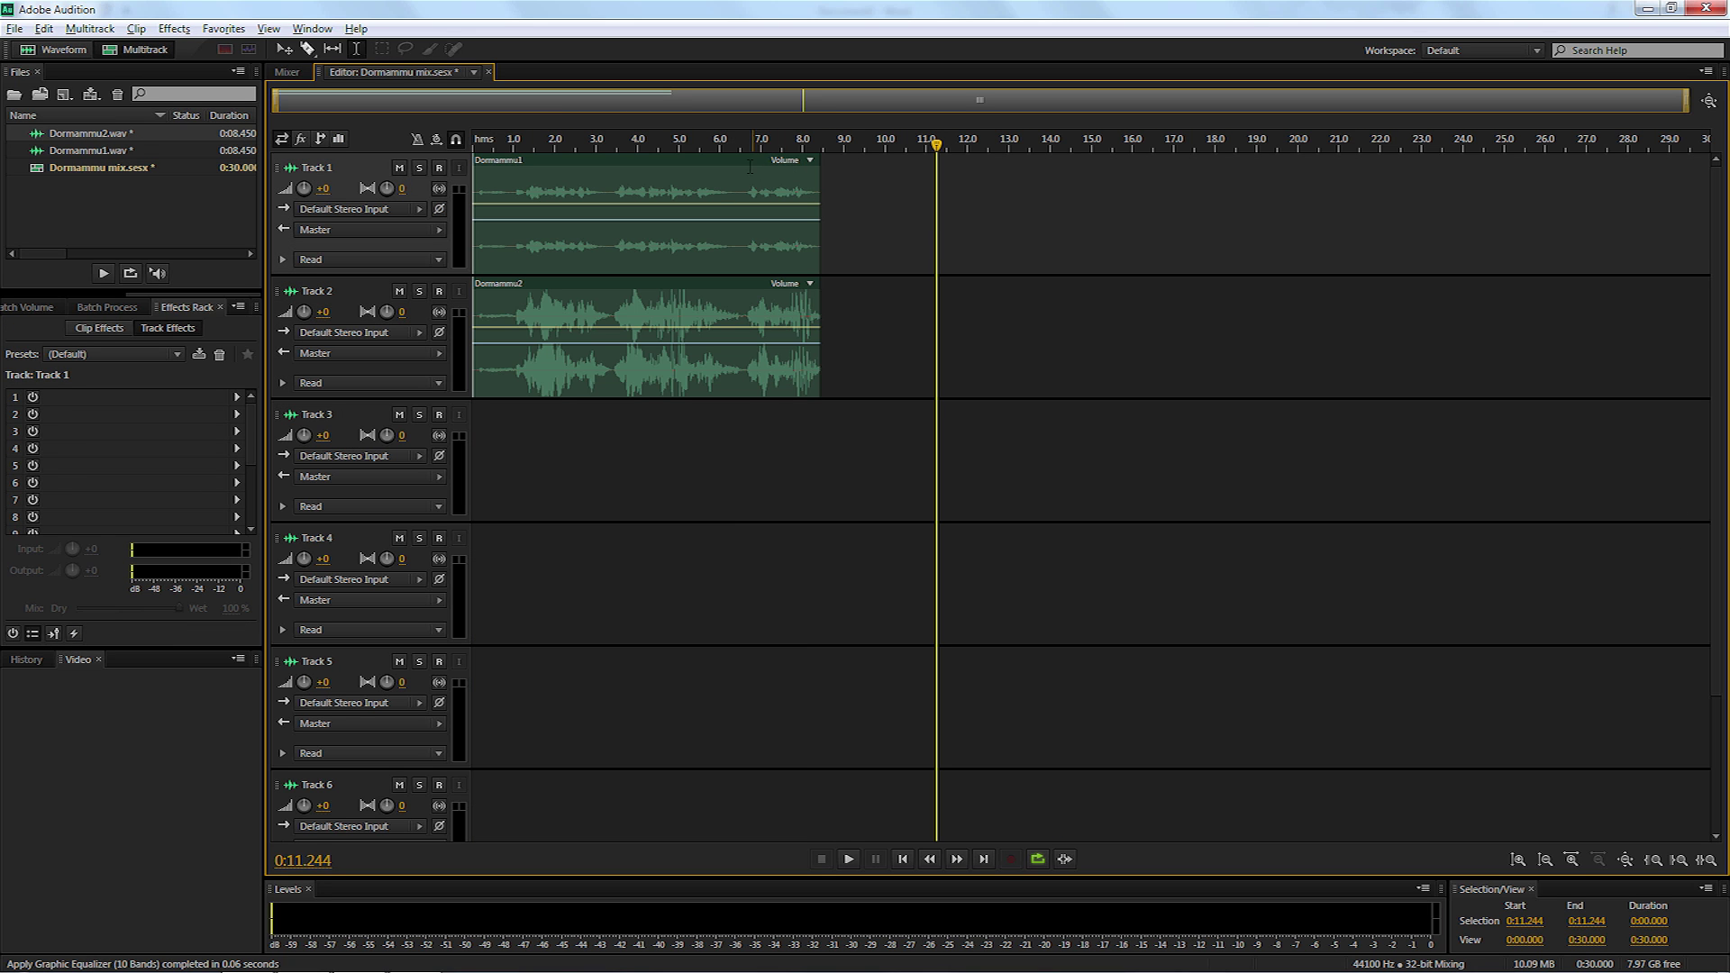
{"action": "left_click", "coordinate": [475, 140]}
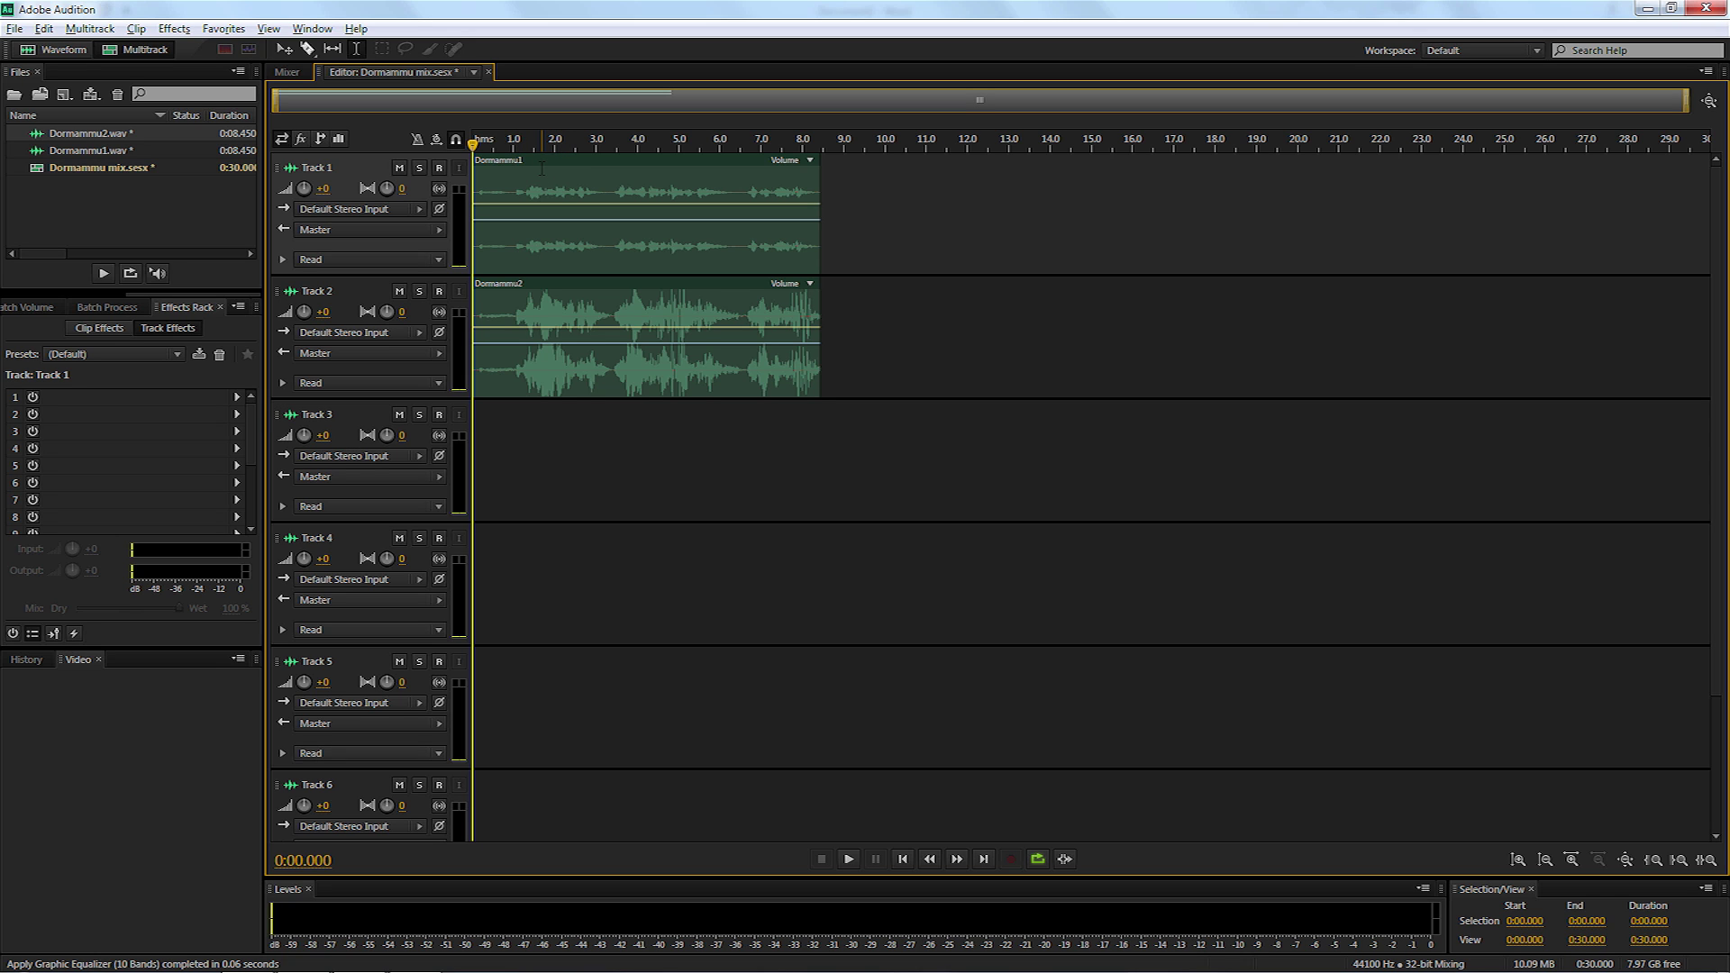
{"action": "key", "text": "space"}
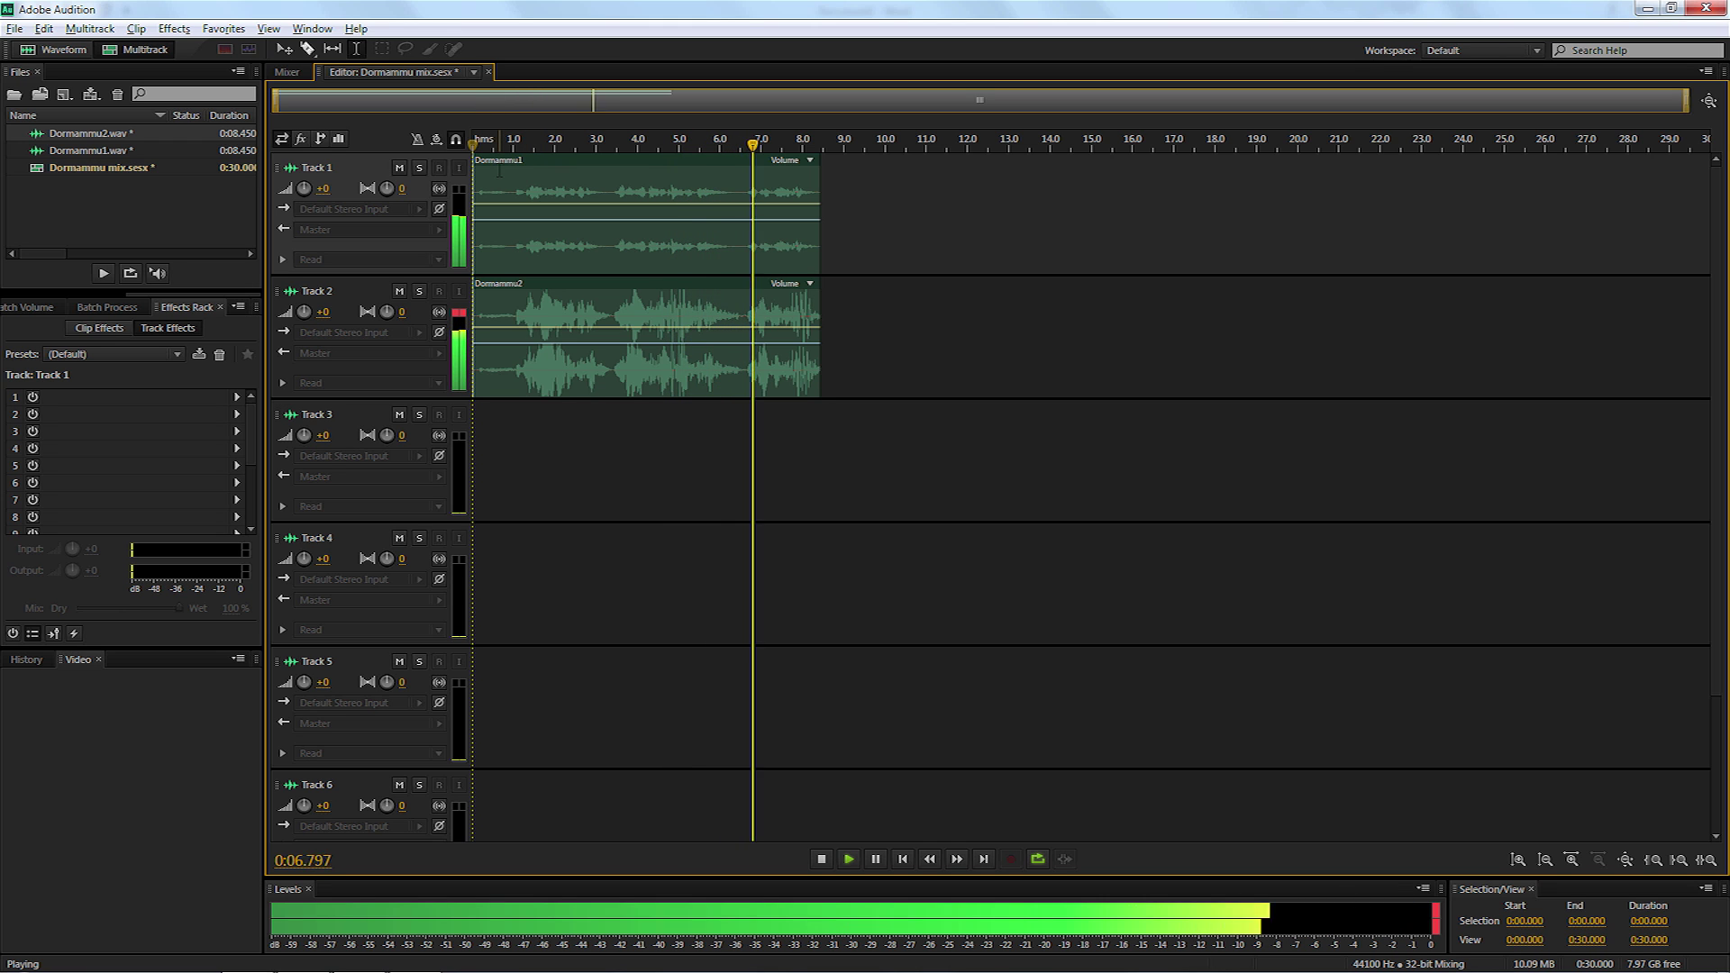
{"action": "key", "text": "space"}
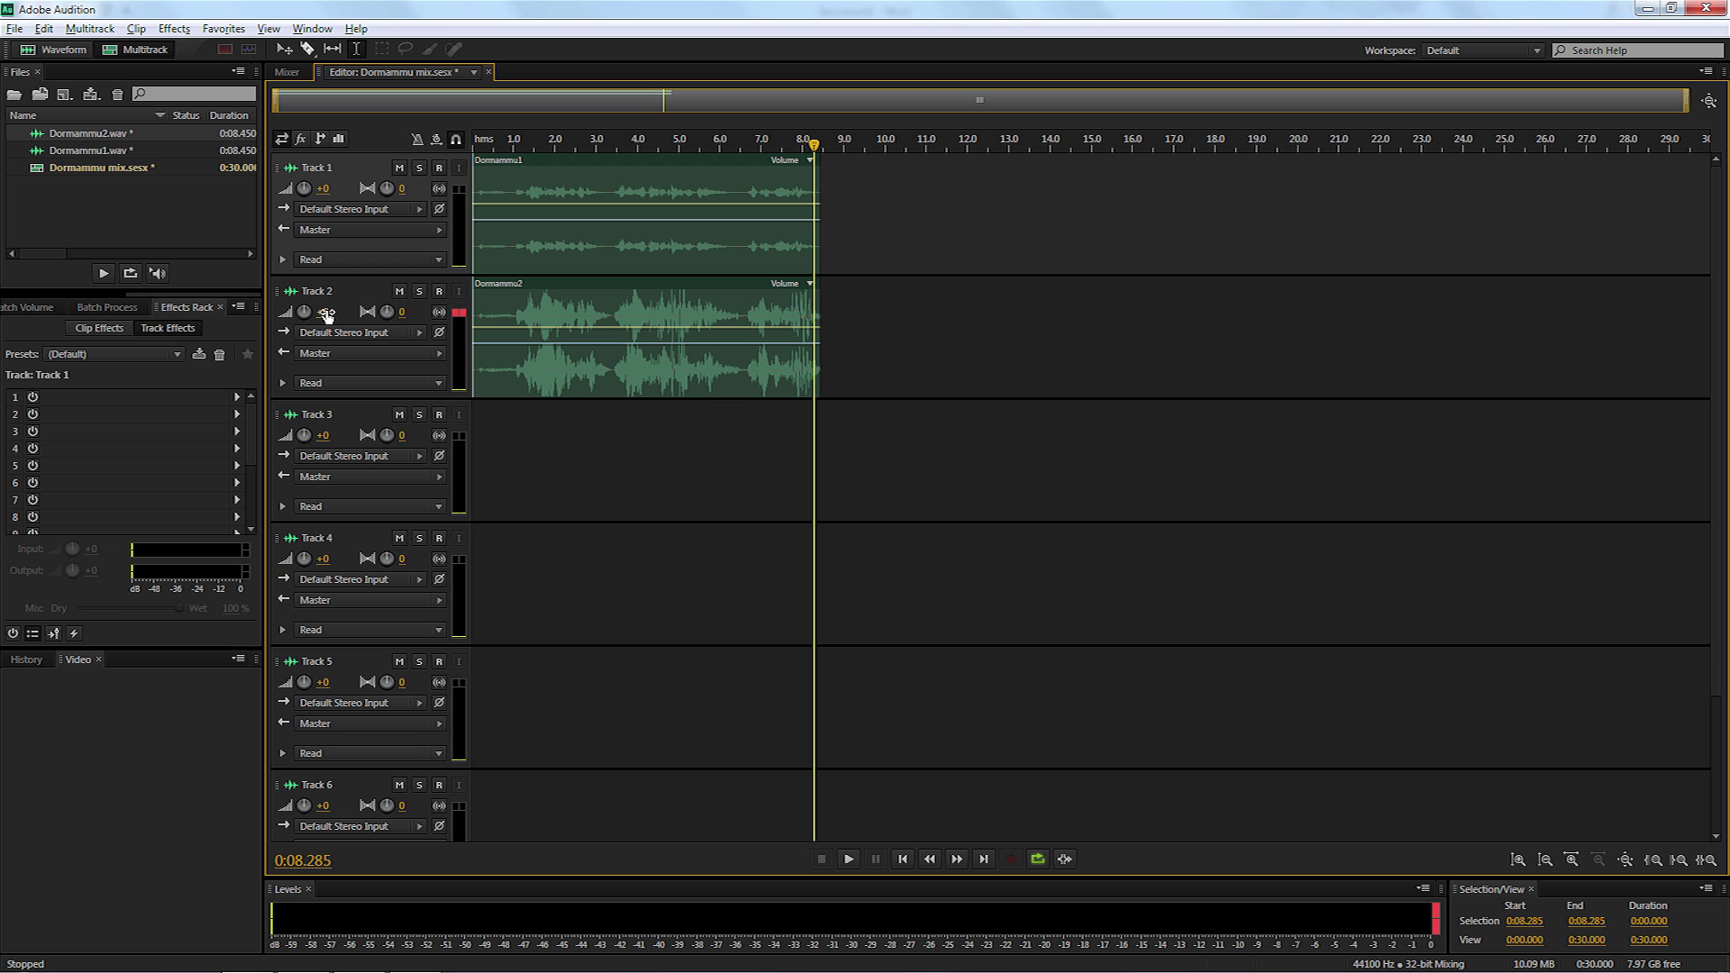
Raise Track 2's volume to +4.2 dB while listening to the mix.
{"action": "key", "text": "space"}
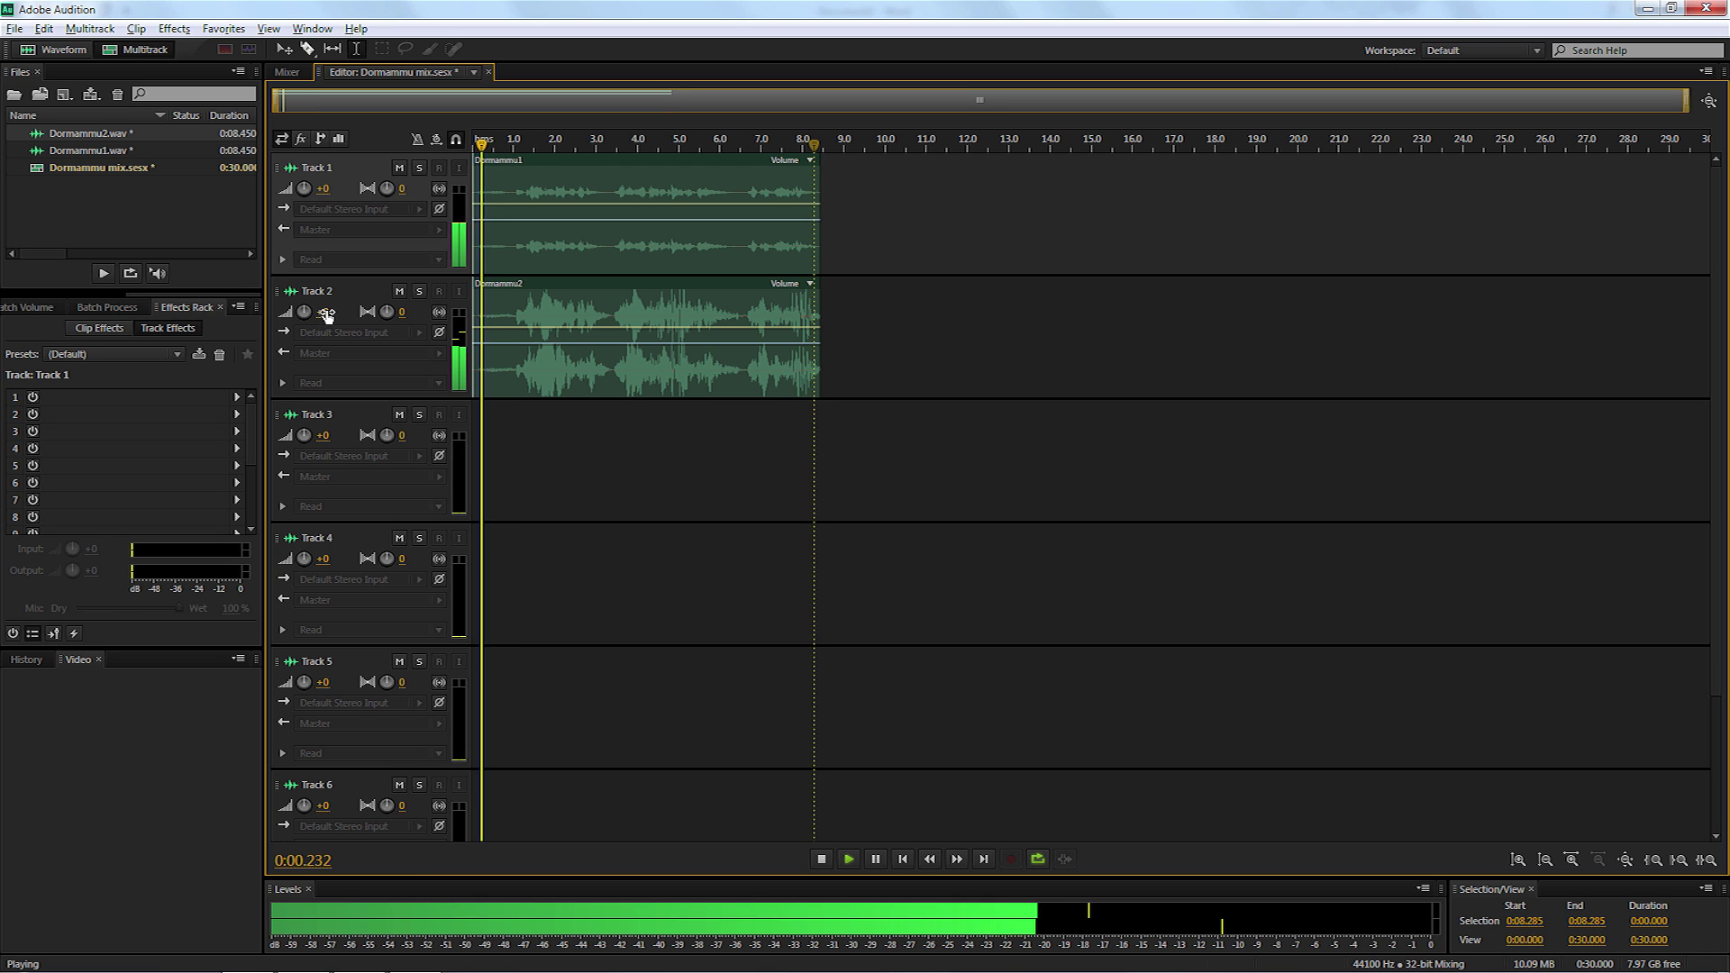
{"action": "left_click", "coordinate": [326, 313]}
{"action": "left_click_drag", "start_coordinate": [326, 313], "coordinate": [343, 313]}
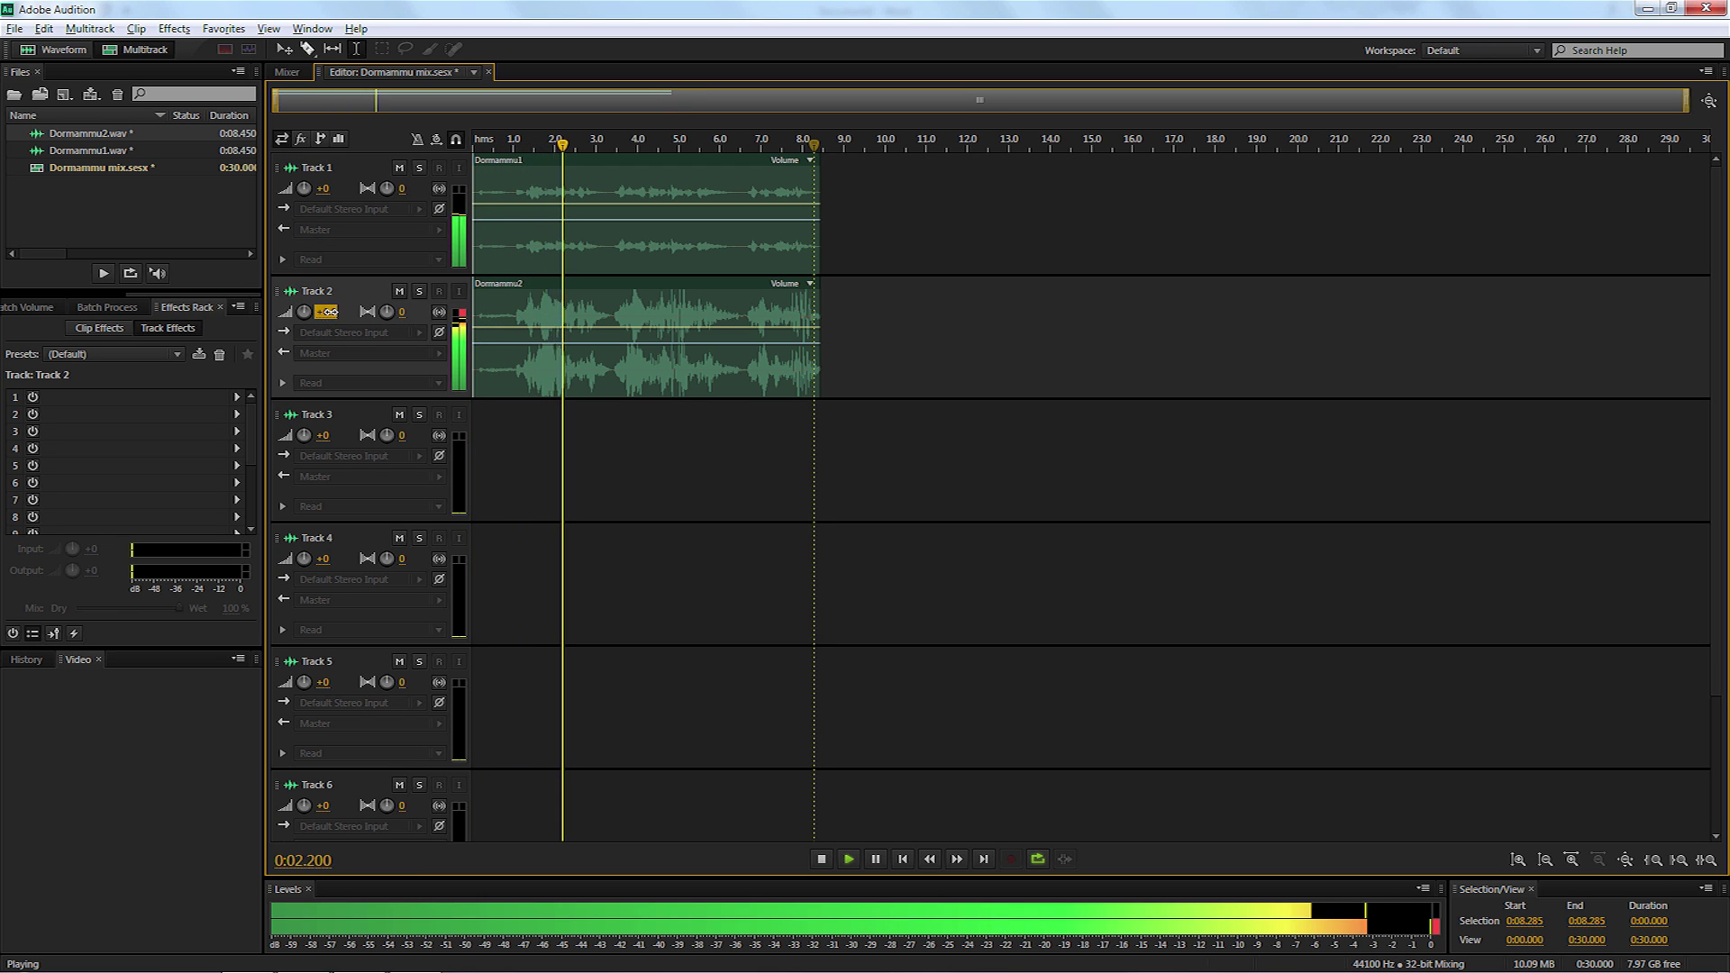
{"action": "scroll", "coordinate": [342, 313], "scroll_direction": "down", "scroll_amount": 3}
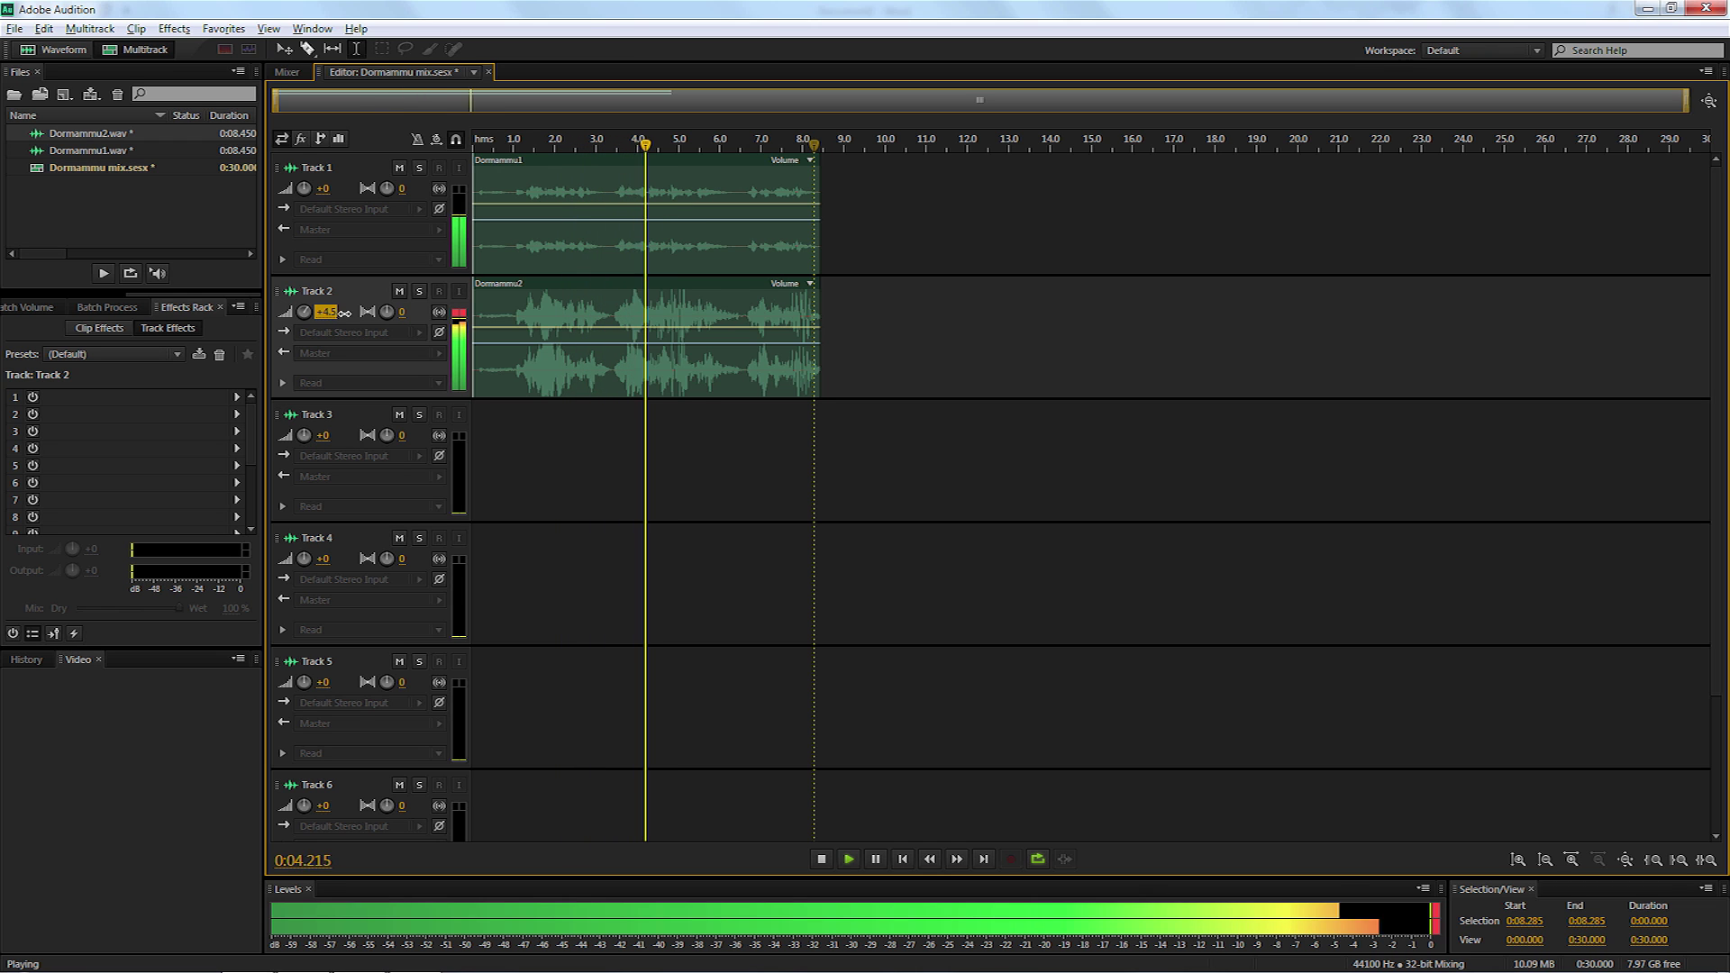
{"action": "scroll", "coordinate": [342, 313], "scroll_direction": "up", "scroll_amount": 3}
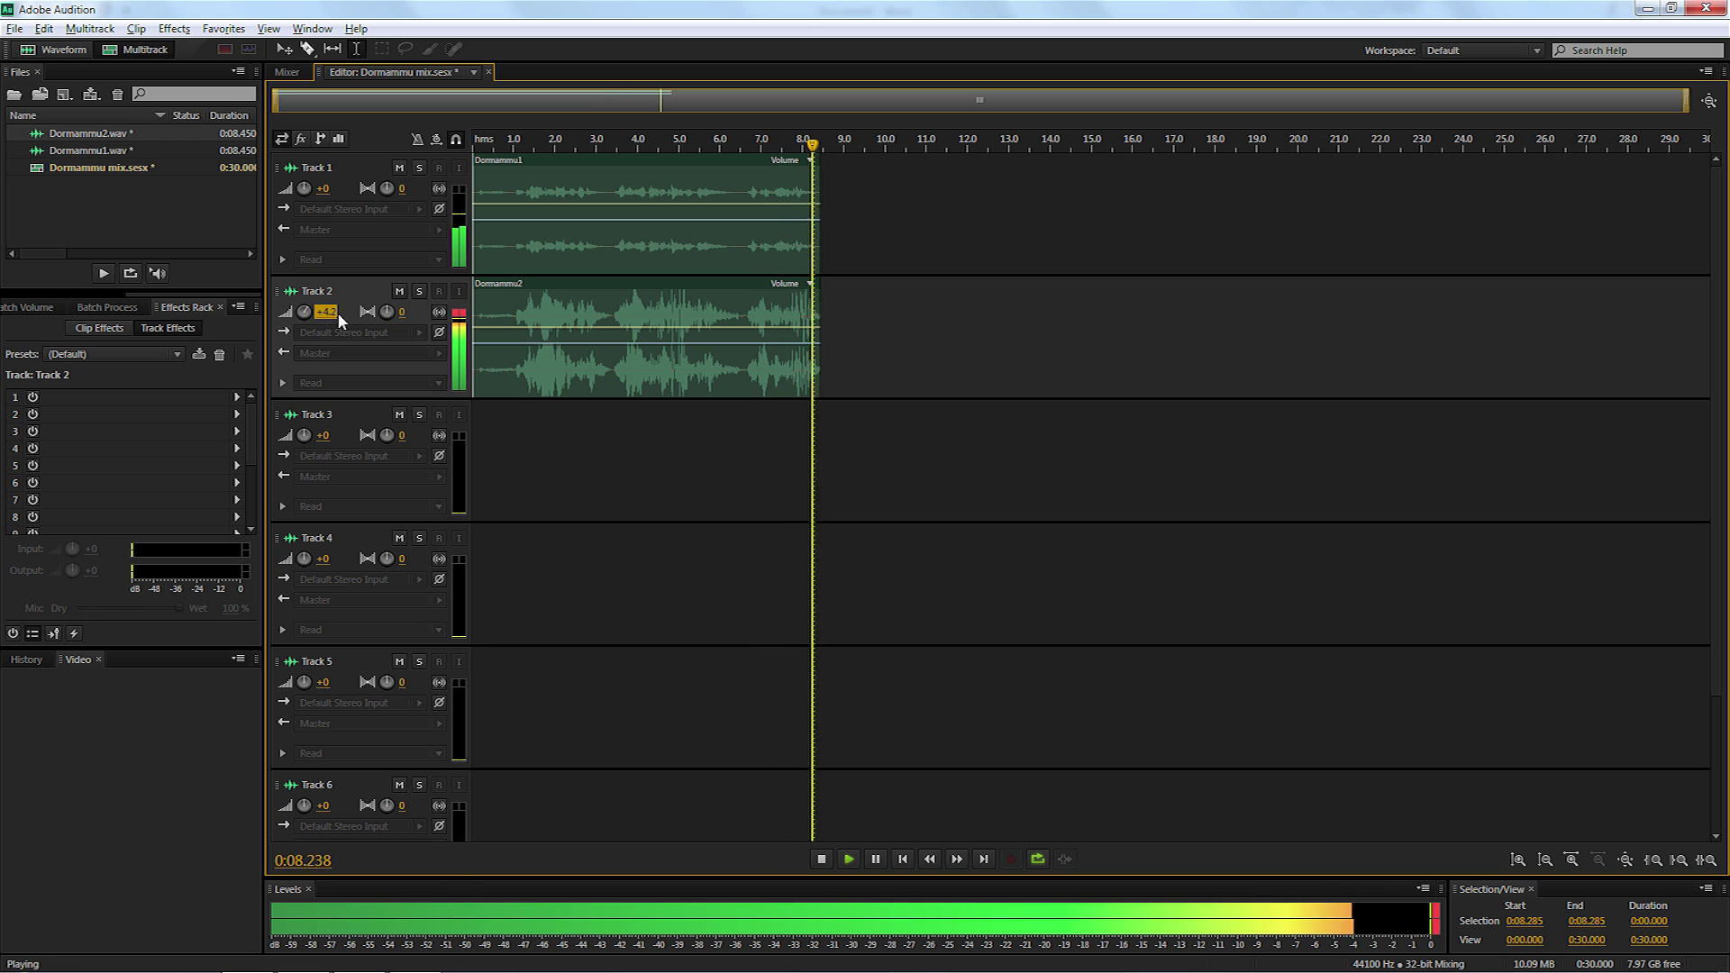
{"action": "key", "text": "space"}
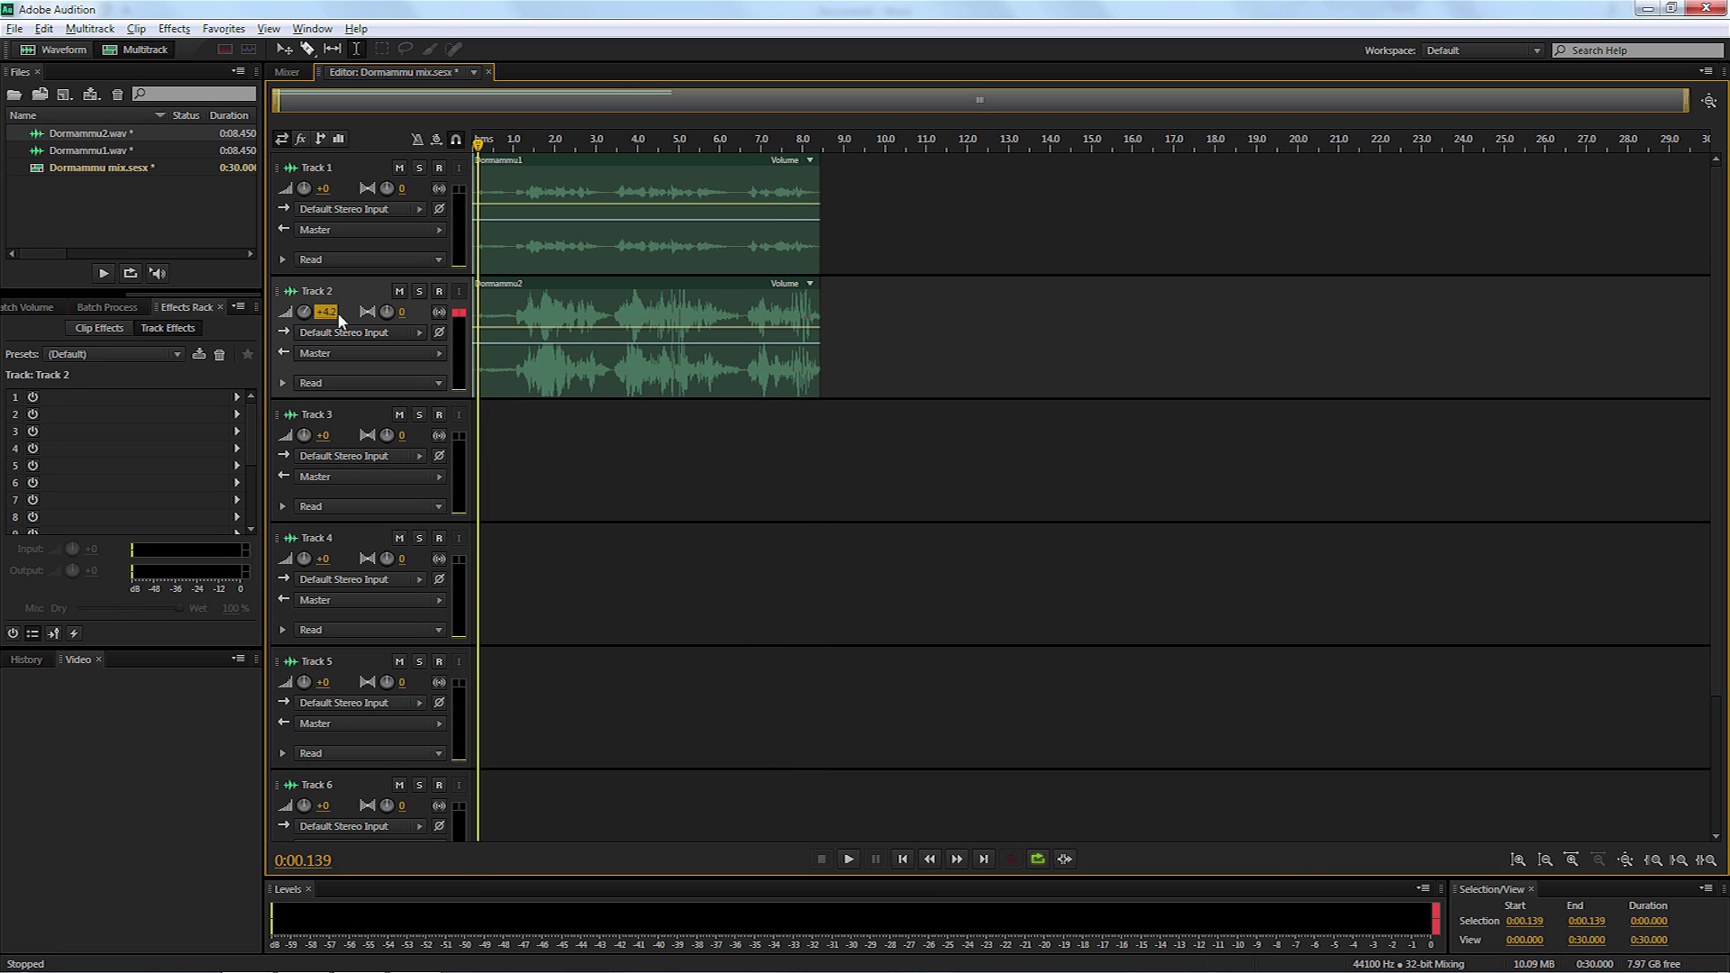
Raise Track 1's volume to +12 dB while playing the mix.
{"action": "left_click", "coordinate": [355, 160]}
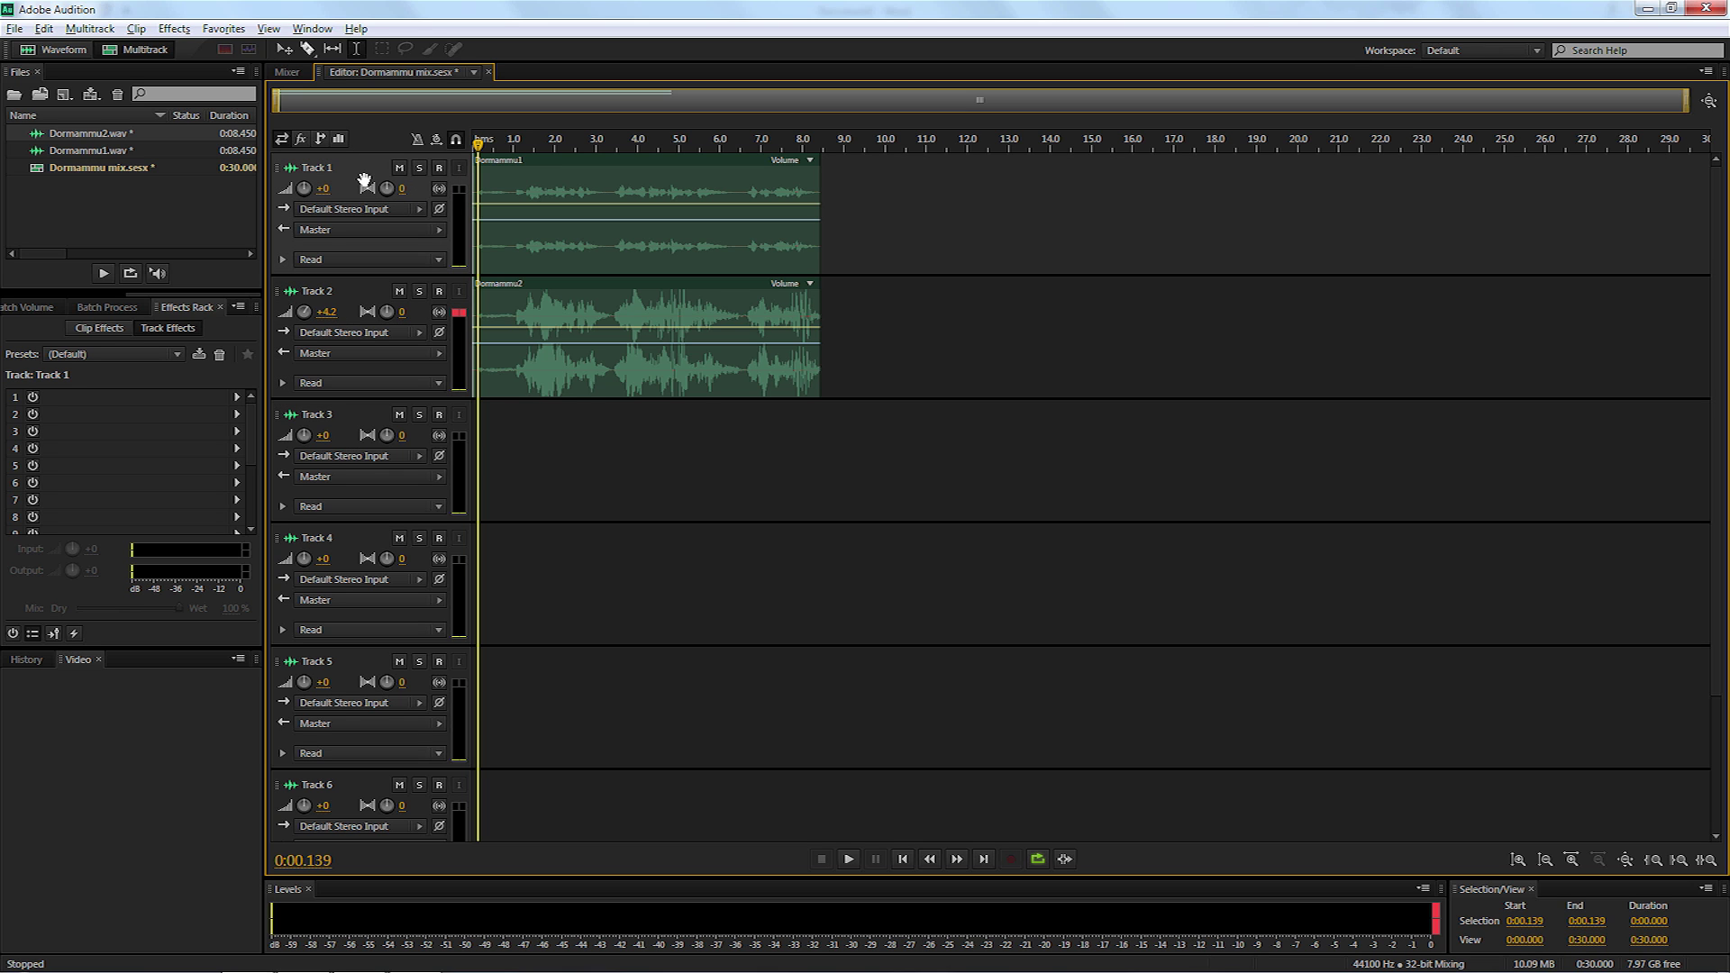
{"action": "key", "text": "space"}
{"action": "left_click_drag", "start_coordinate": [328, 182], "coordinate": [364, 189]}
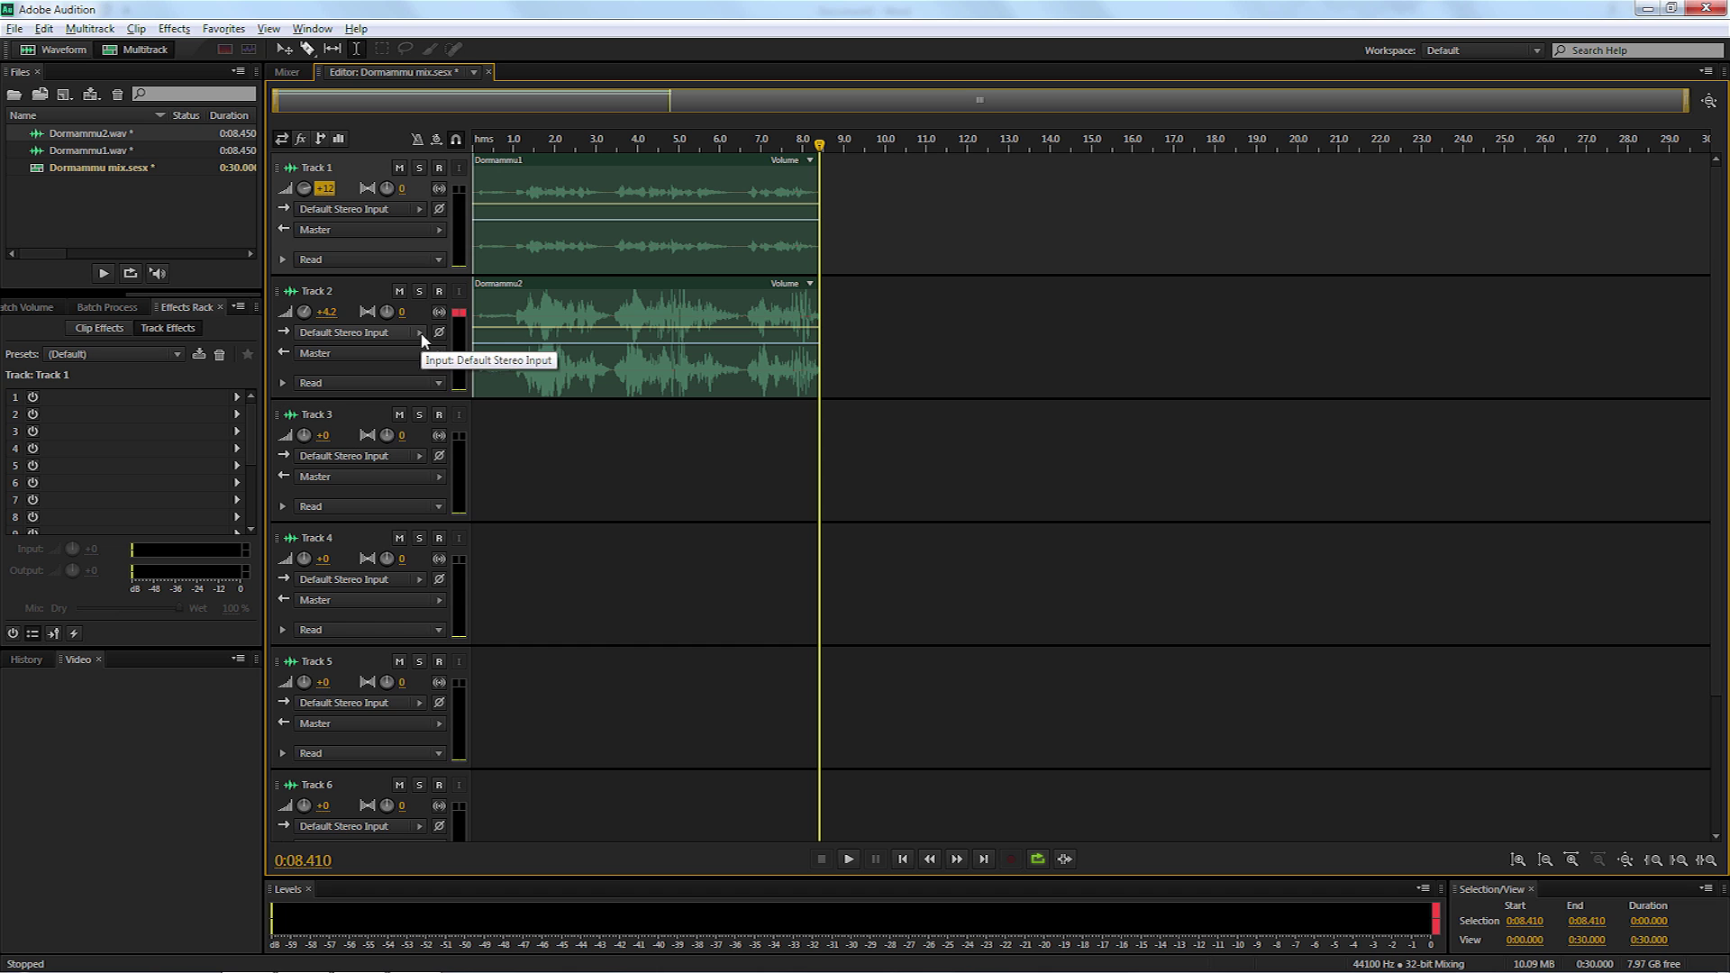
Save the session over the existing Dormammu mix.sesx, including the changes to both of its audio files.
{"action": "left_click", "coordinate": [15, 28]}
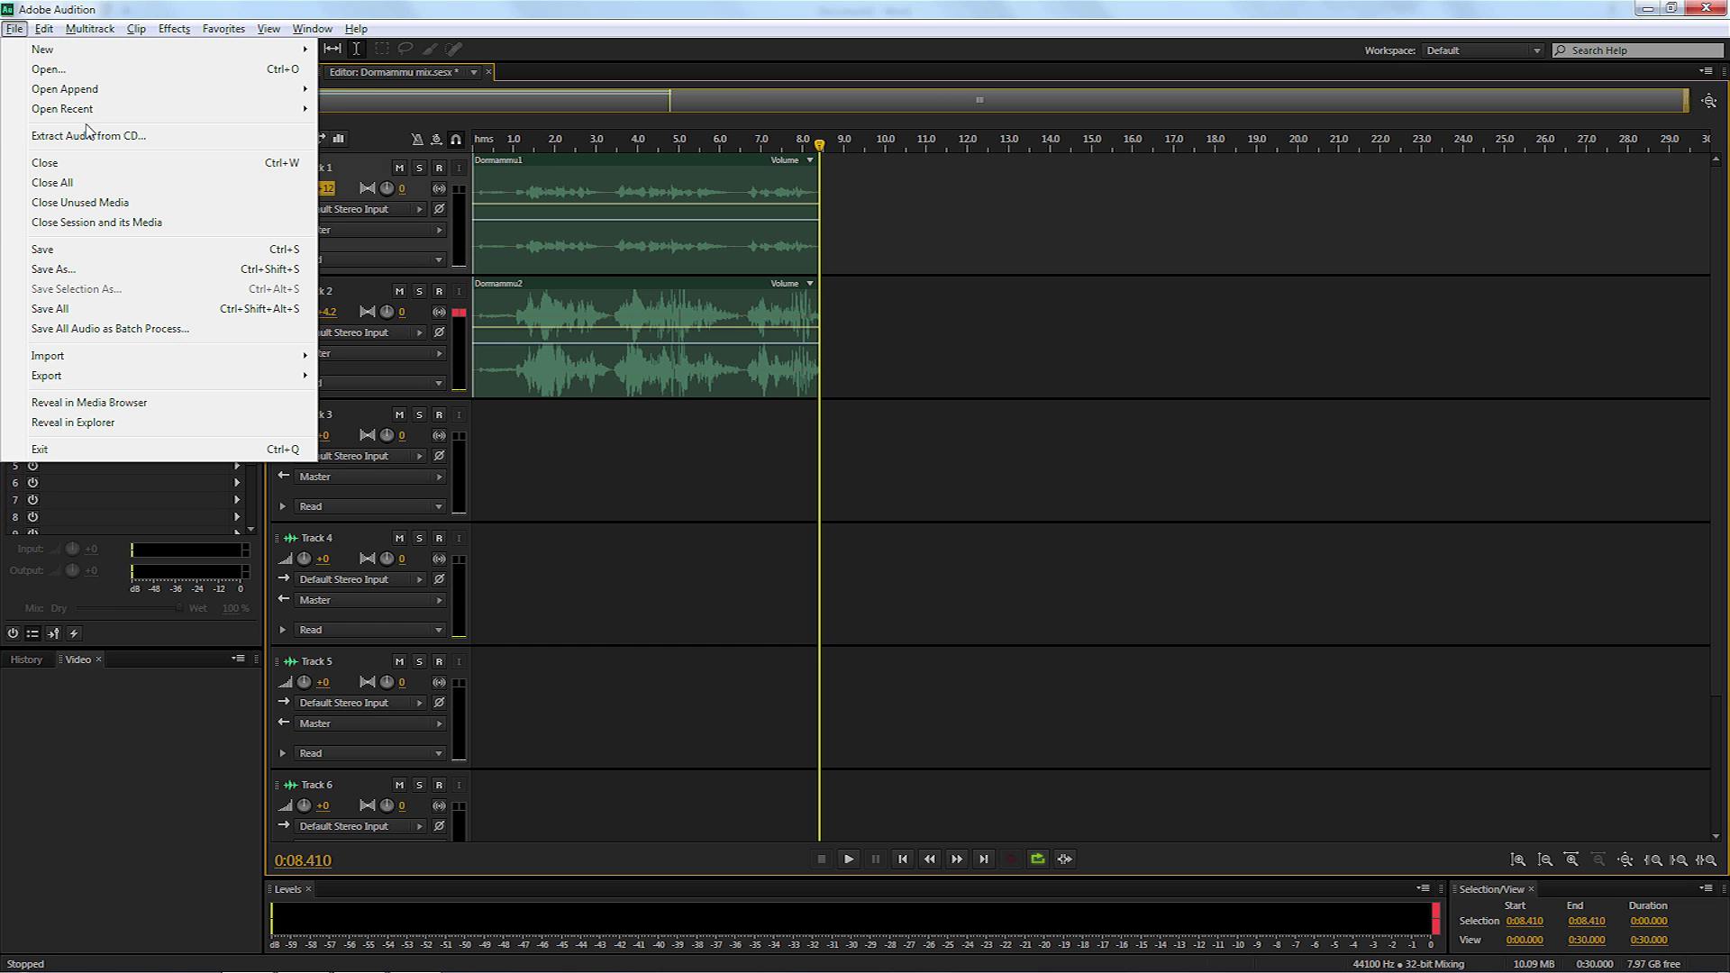
{"action": "left_click", "coordinate": [100, 270]}
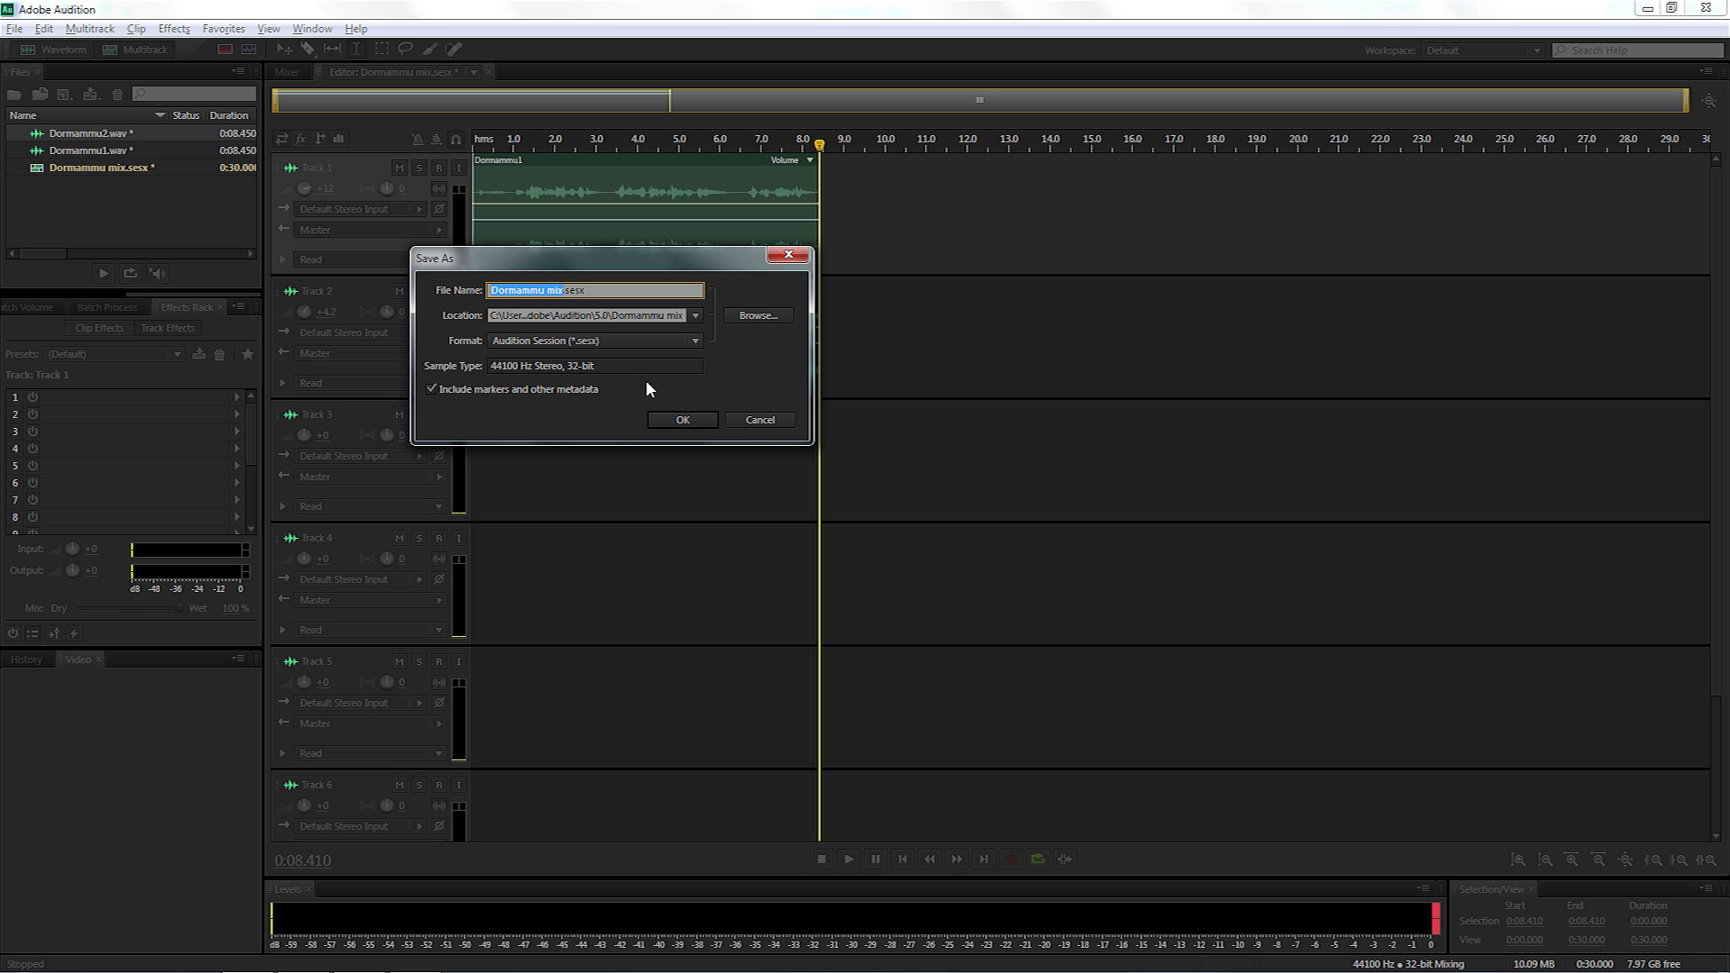
{"action": "left_click", "coordinate": [683, 420]}
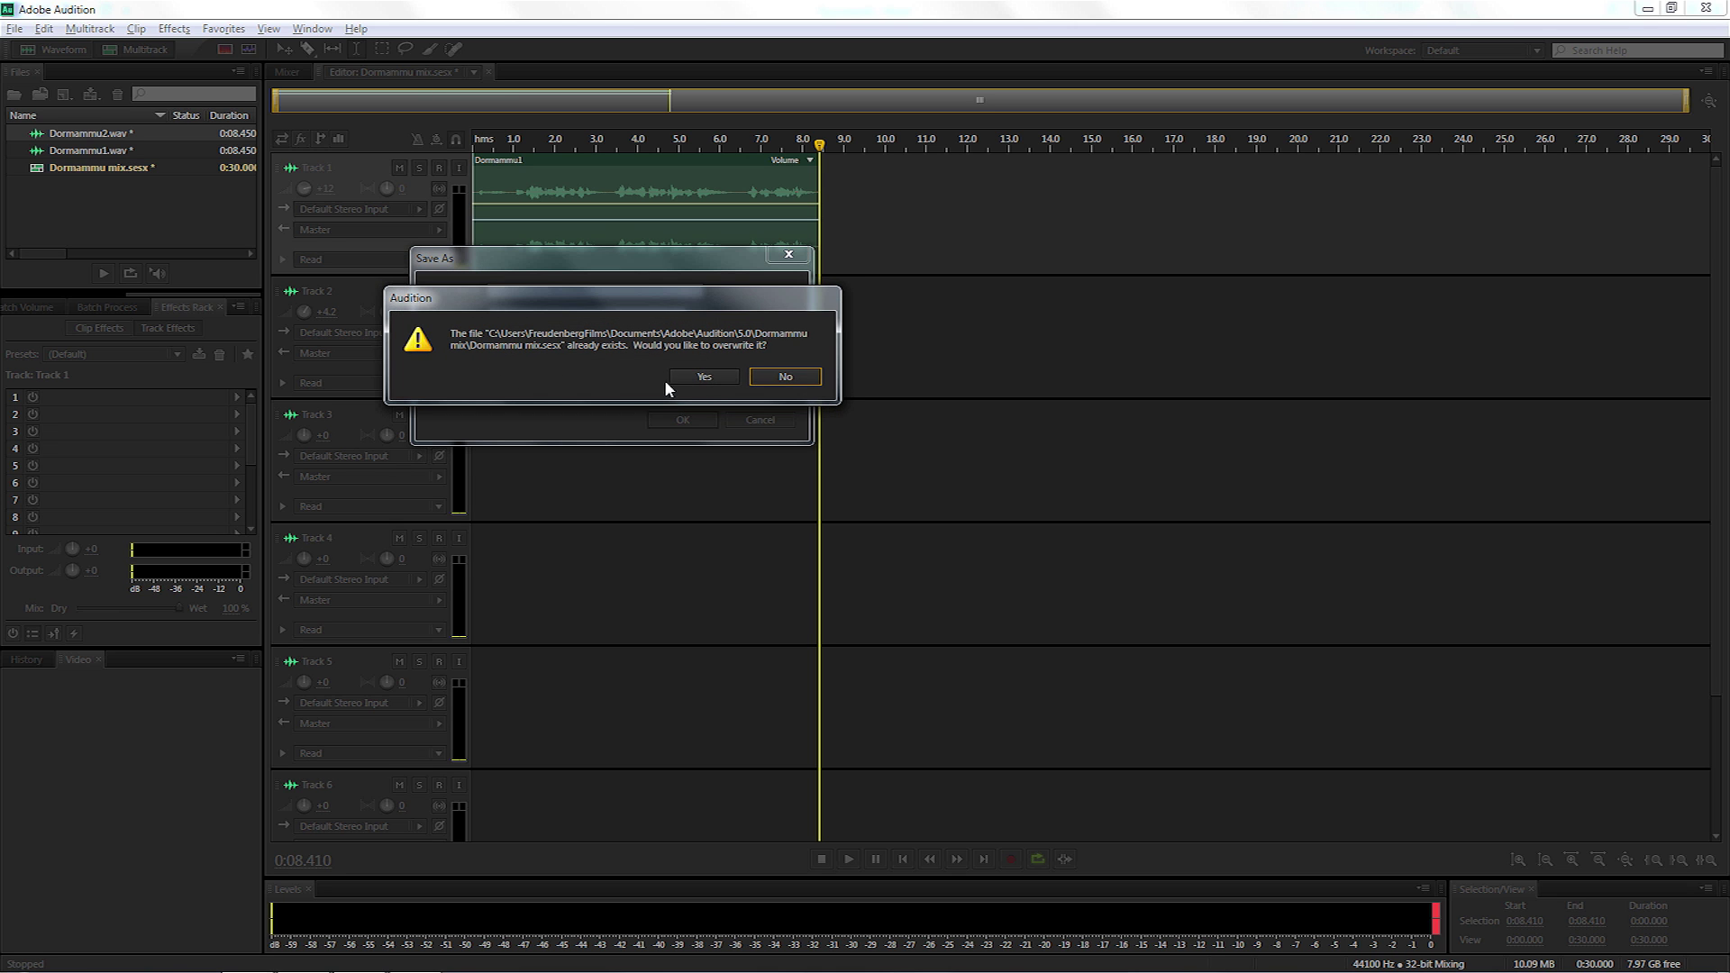
{"action": "left_click", "coordinate": [702, 378]}
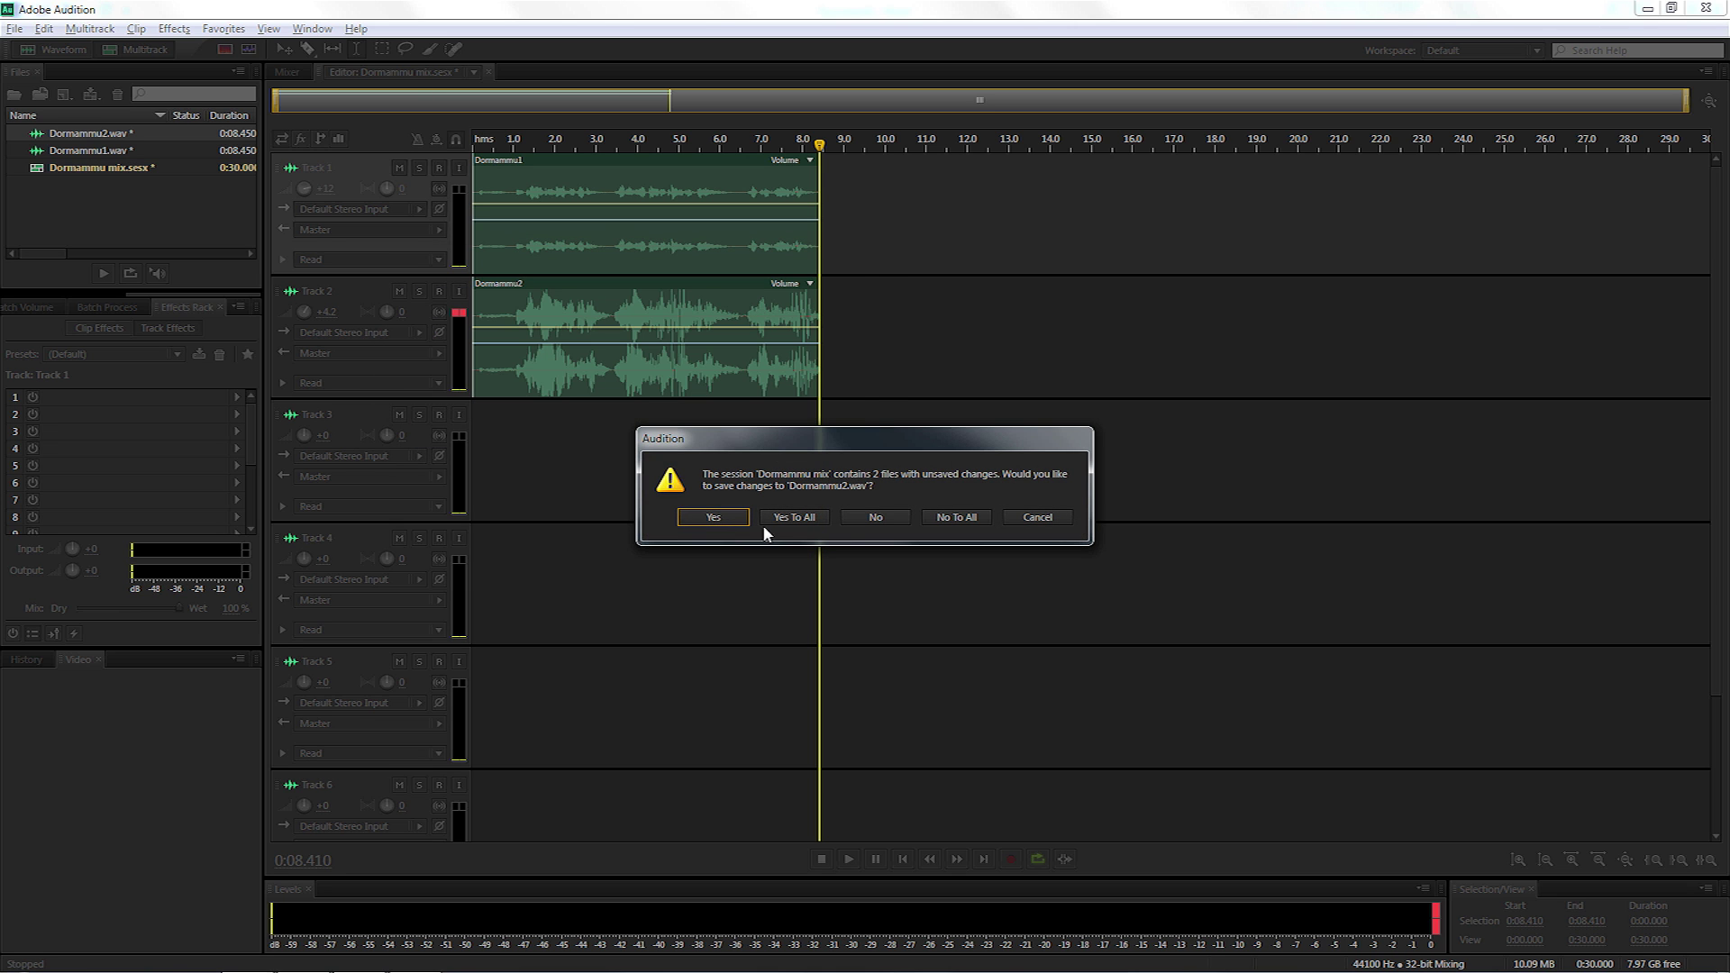
{"action": "left_click", "coordinate": [733, 521]}
{"action": "left_click", "coordinate": [733, 521]}
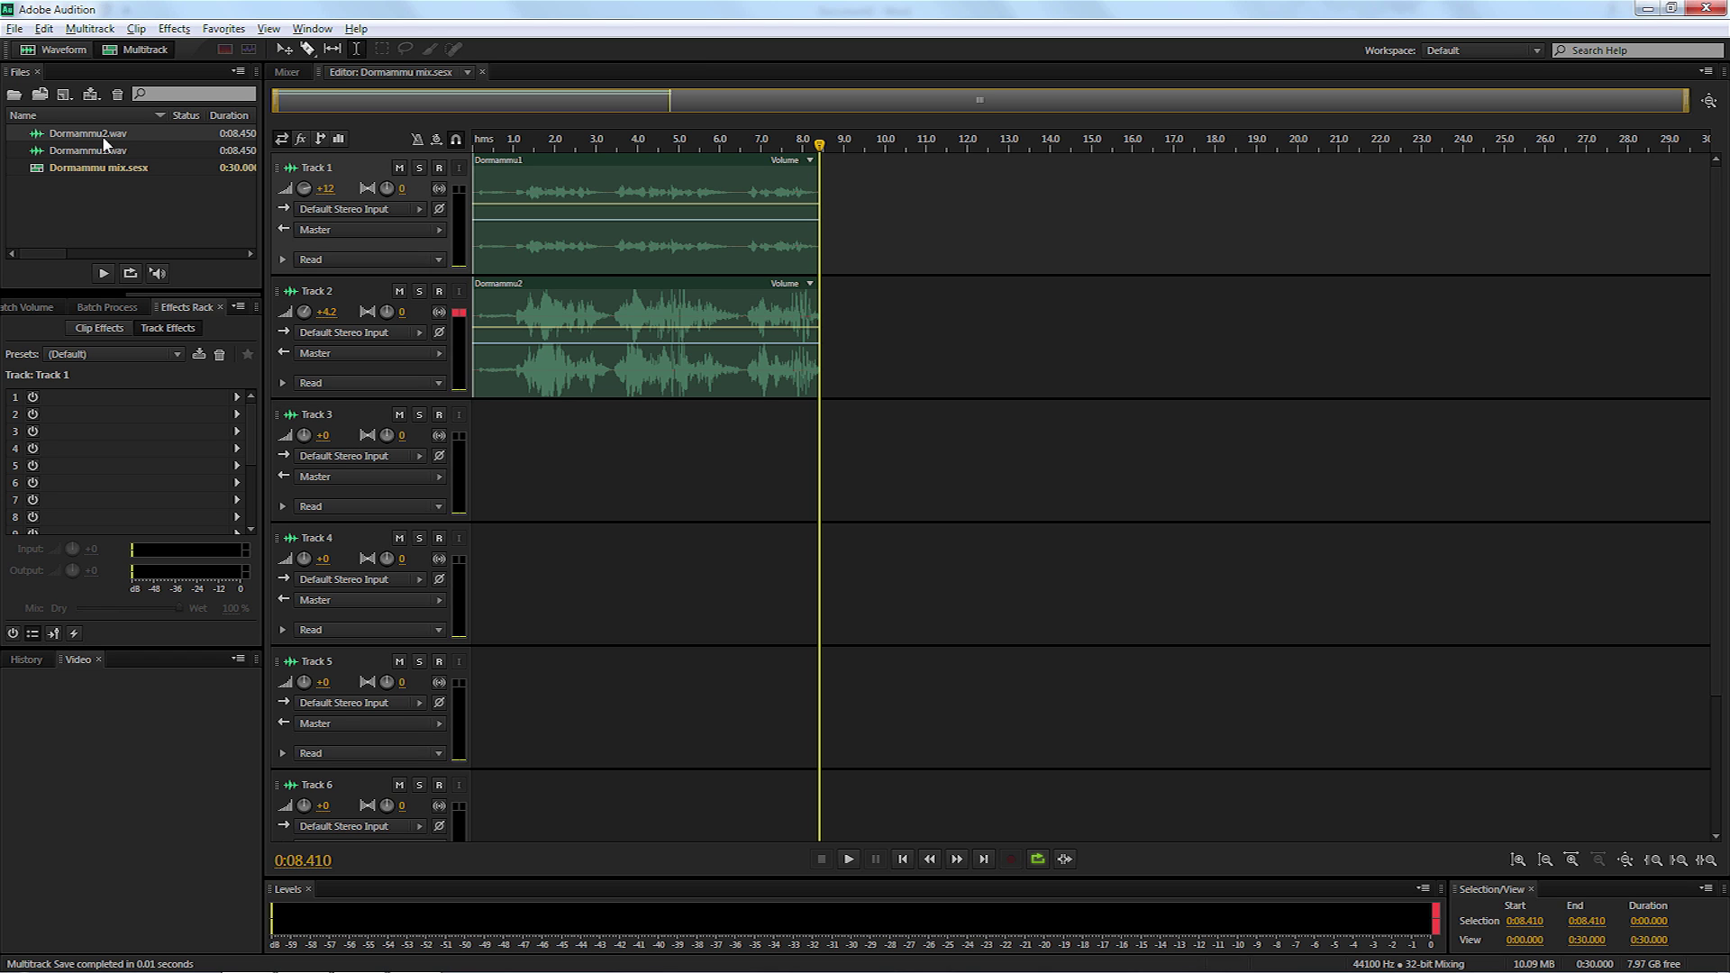
Export a mixdown of the entire session in Wave PCM format as Dormammu mix_mixdown.wav.
{"action": "left_click", "coordinate": [14, 28]}
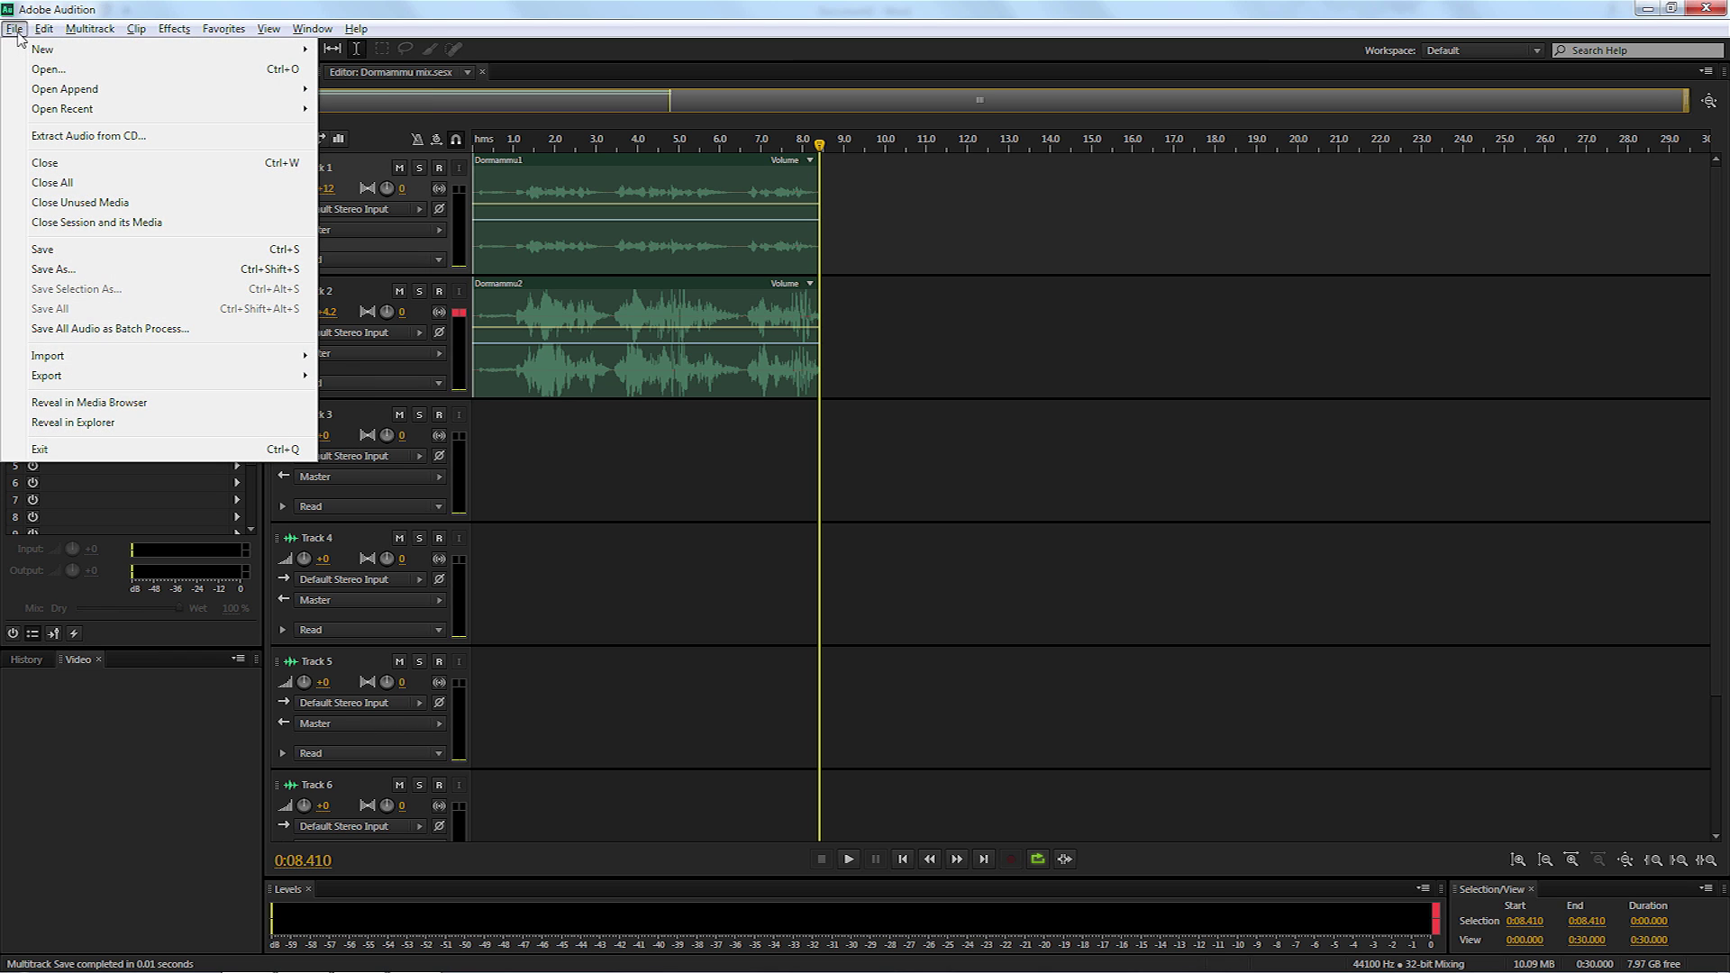
{"action": "mouse_move", "coordinate": [120, 375]}
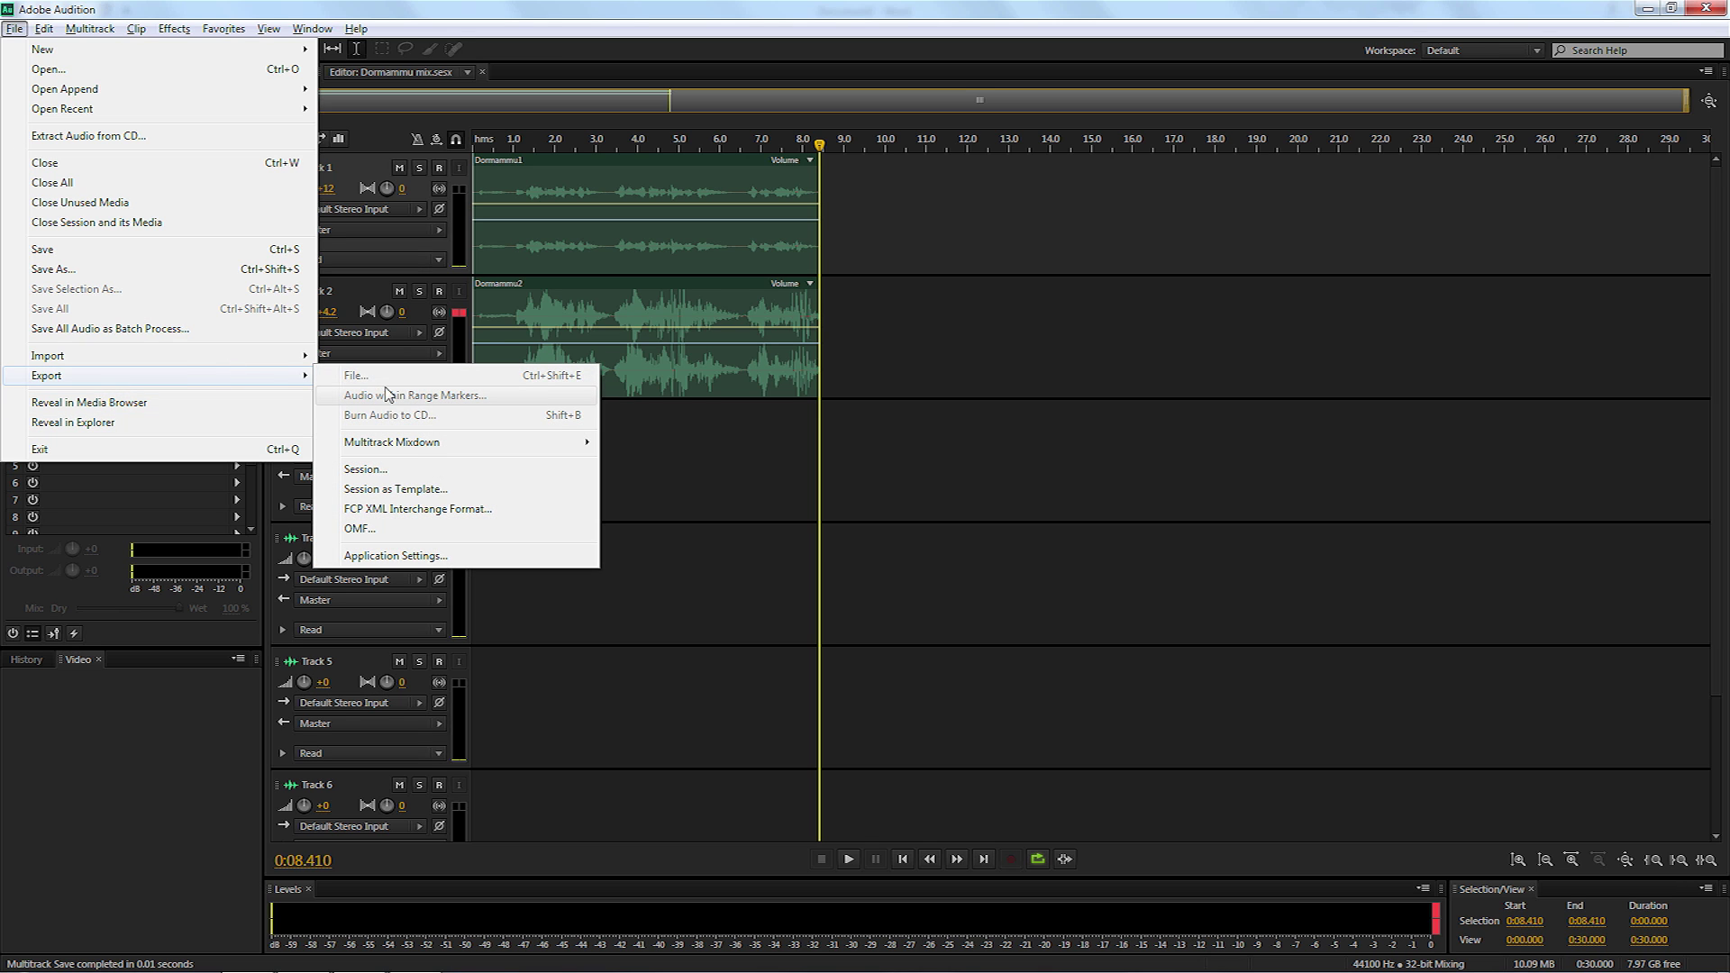
{"action": "mouse_move", "coordinate": [386, 443]}
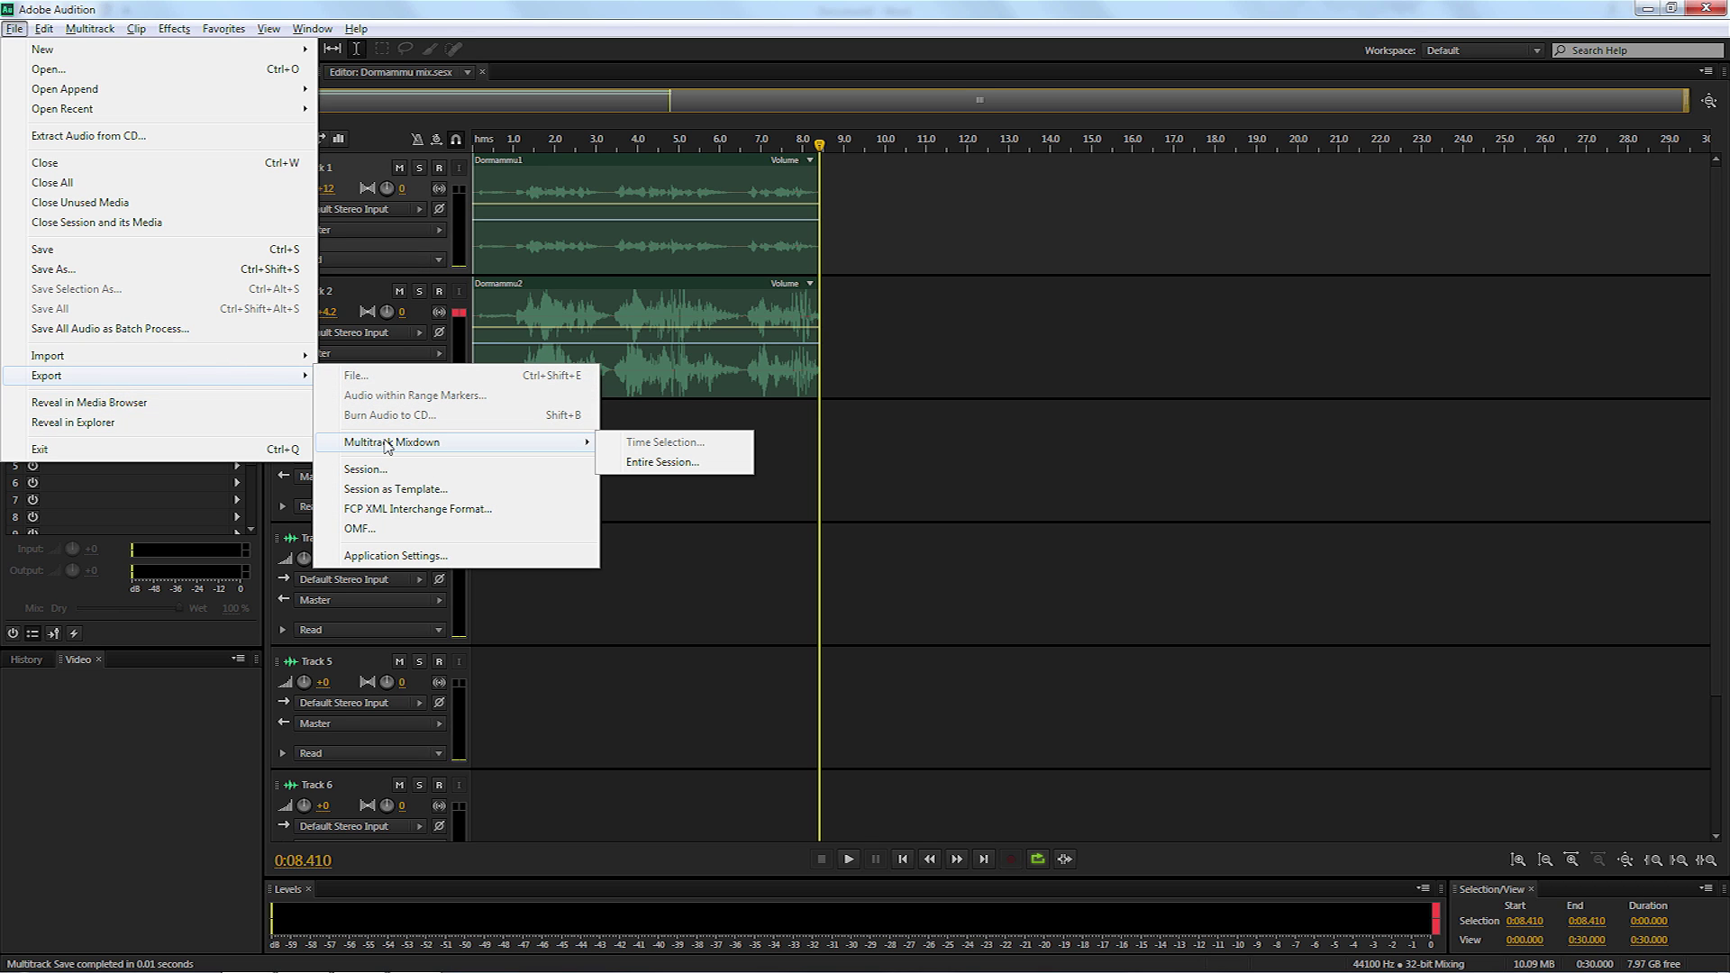
{"action": "left_click", "coordinate": [656, 466]}
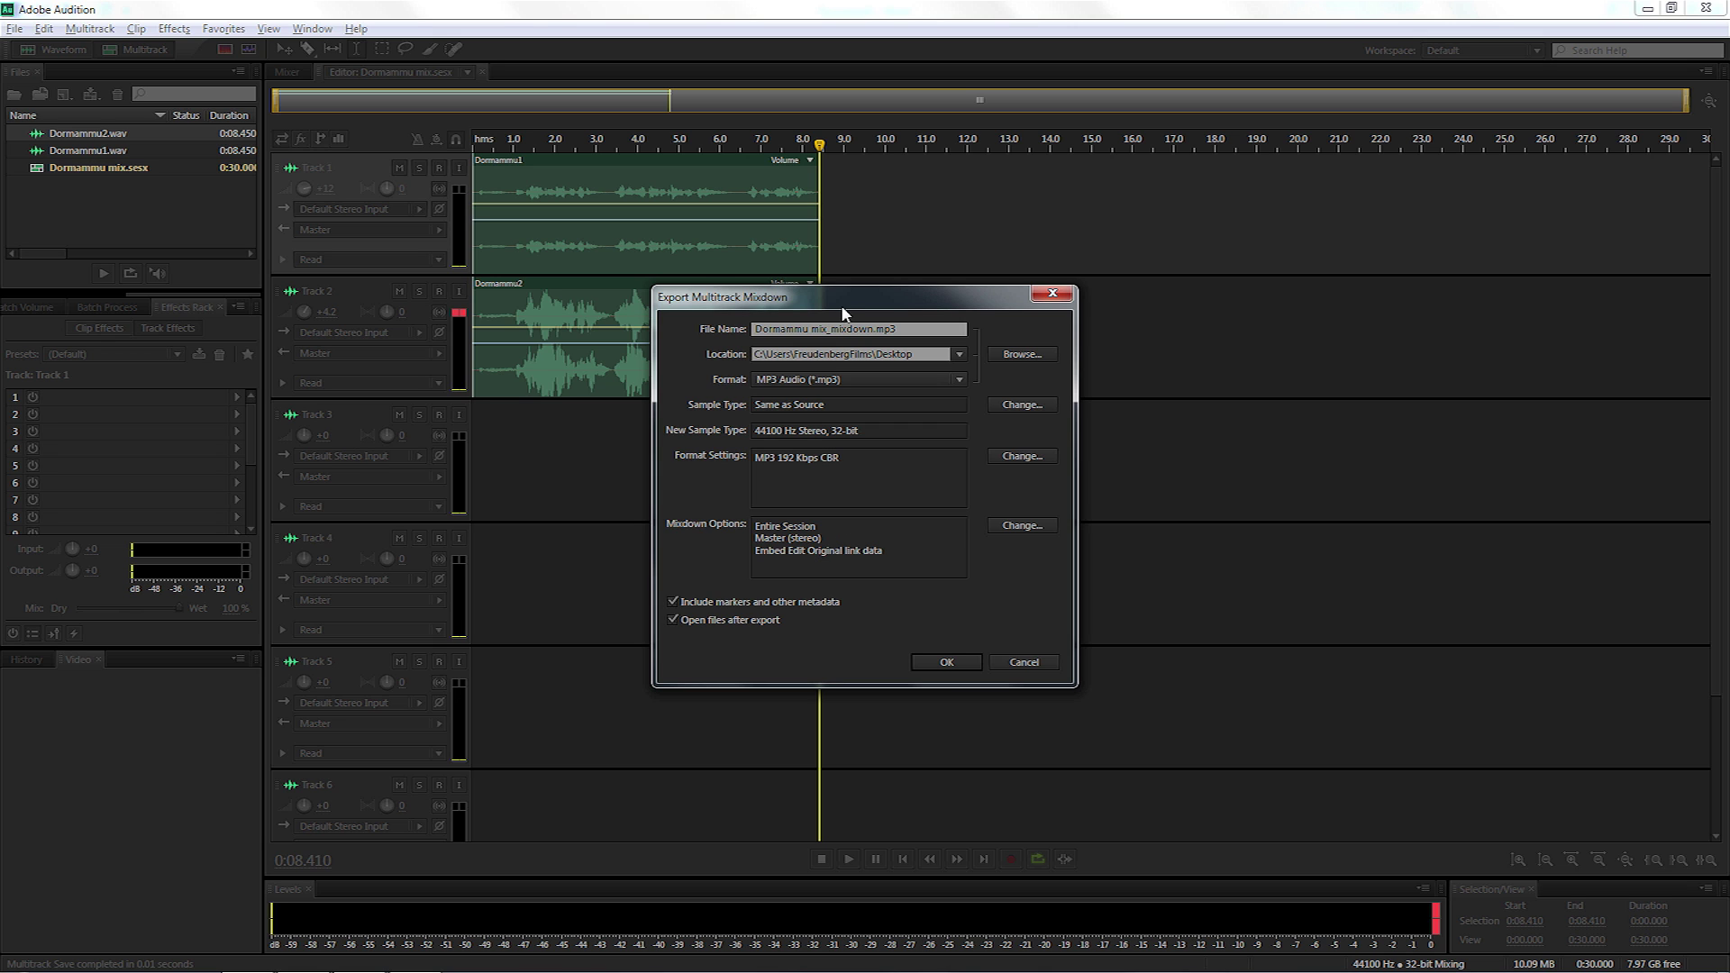
{"action": "left_click", "coordinate": [816, 380]}
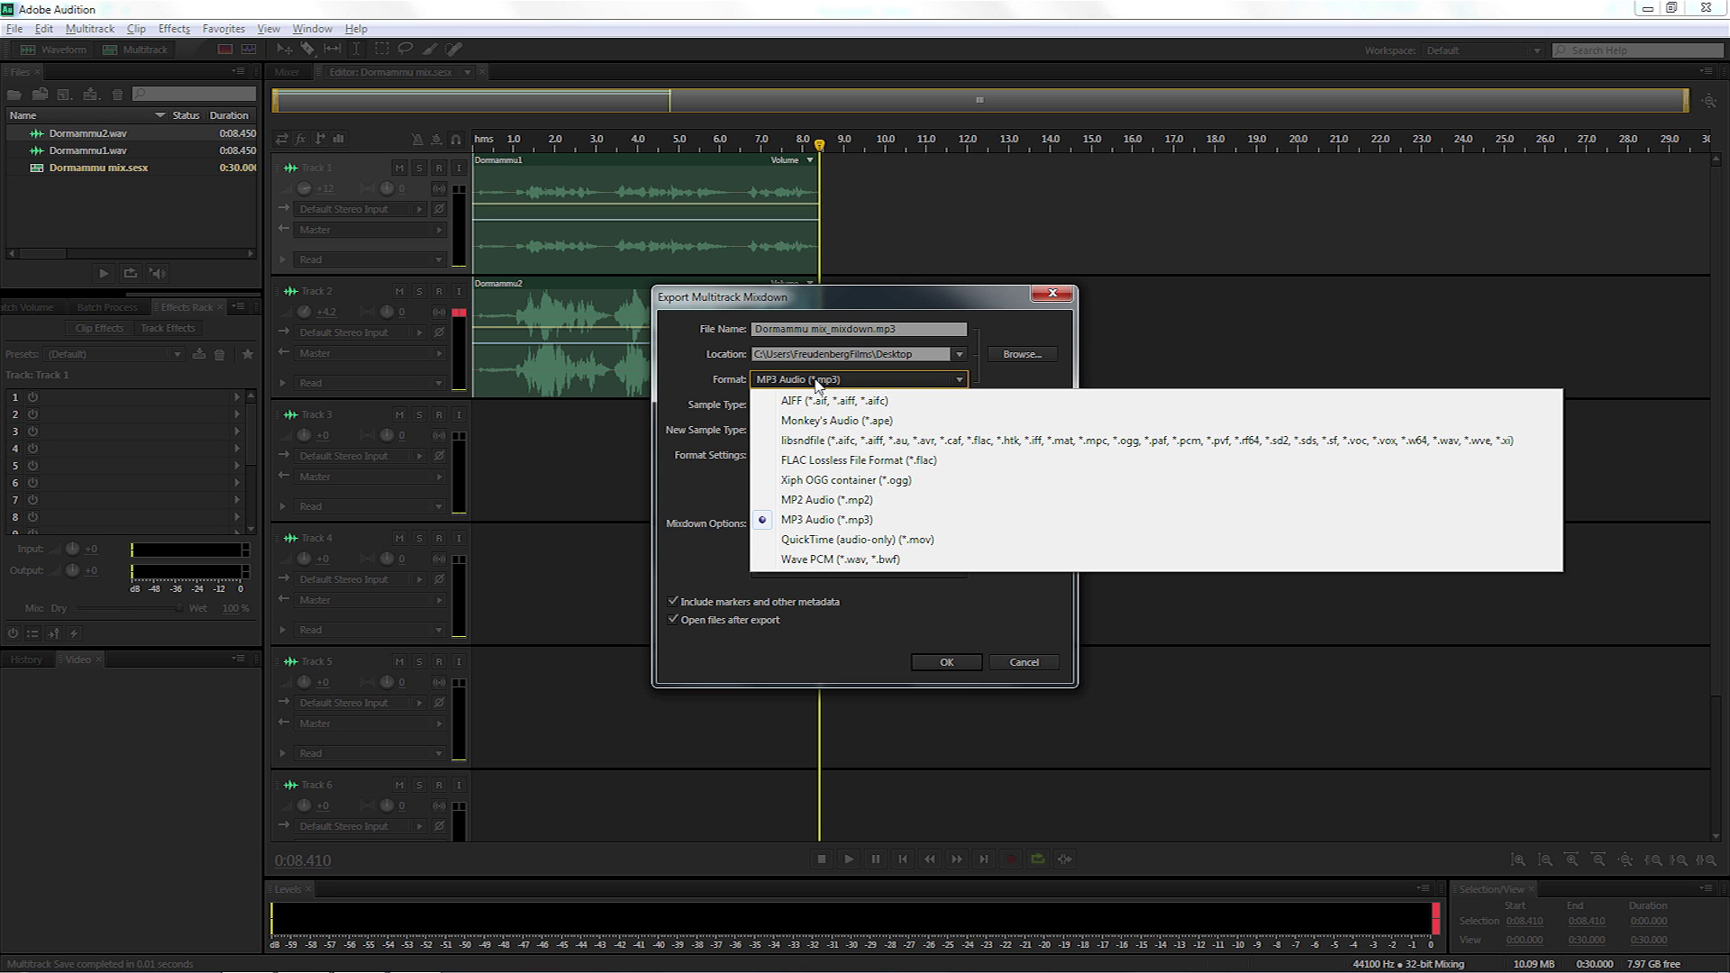
{"action": "left_click", "coordinate": [834, 560]}
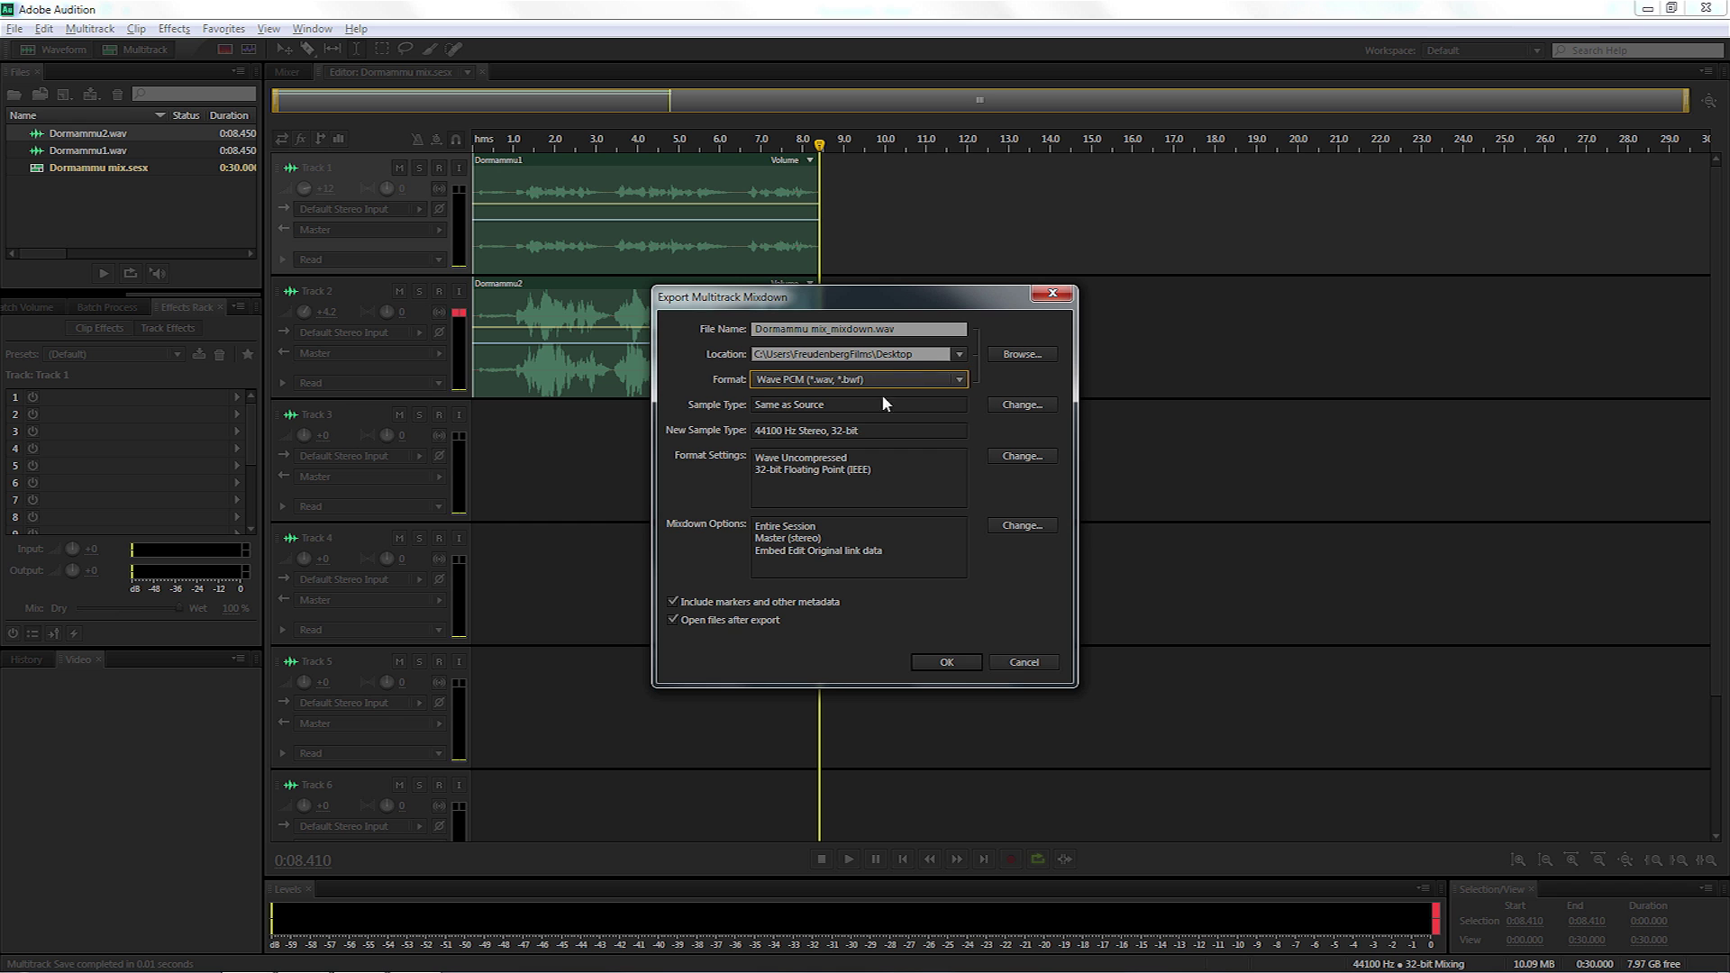
{"action": "left_click", "coordinate": [946, 662]}
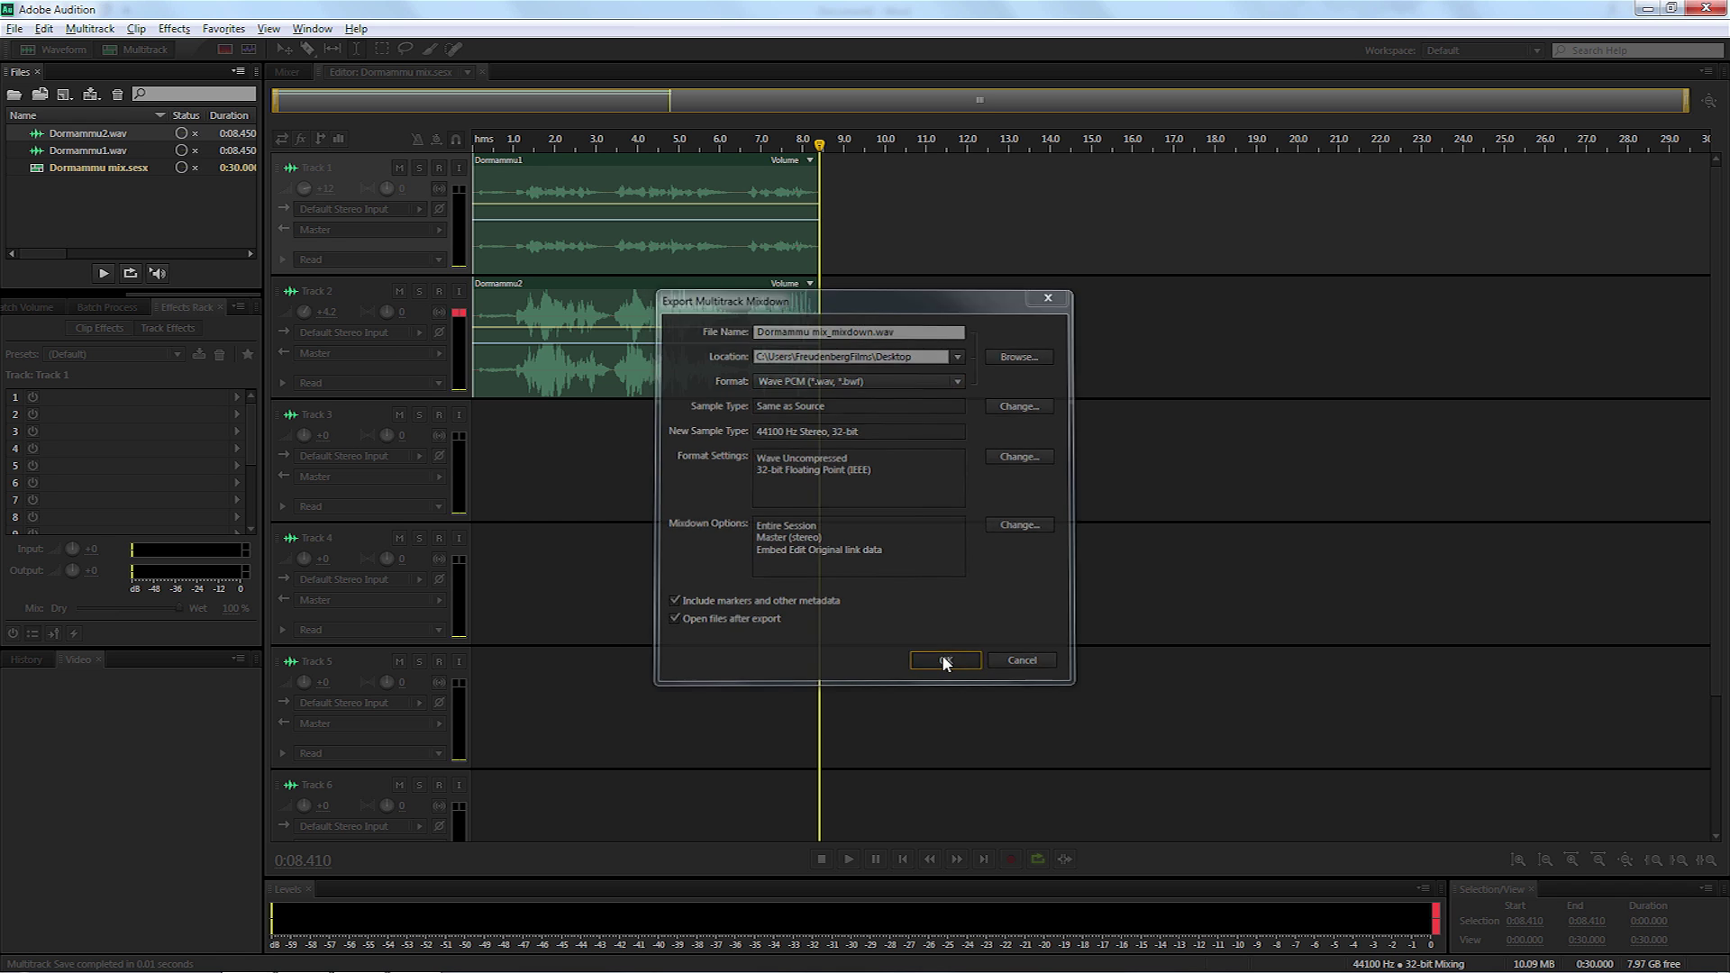